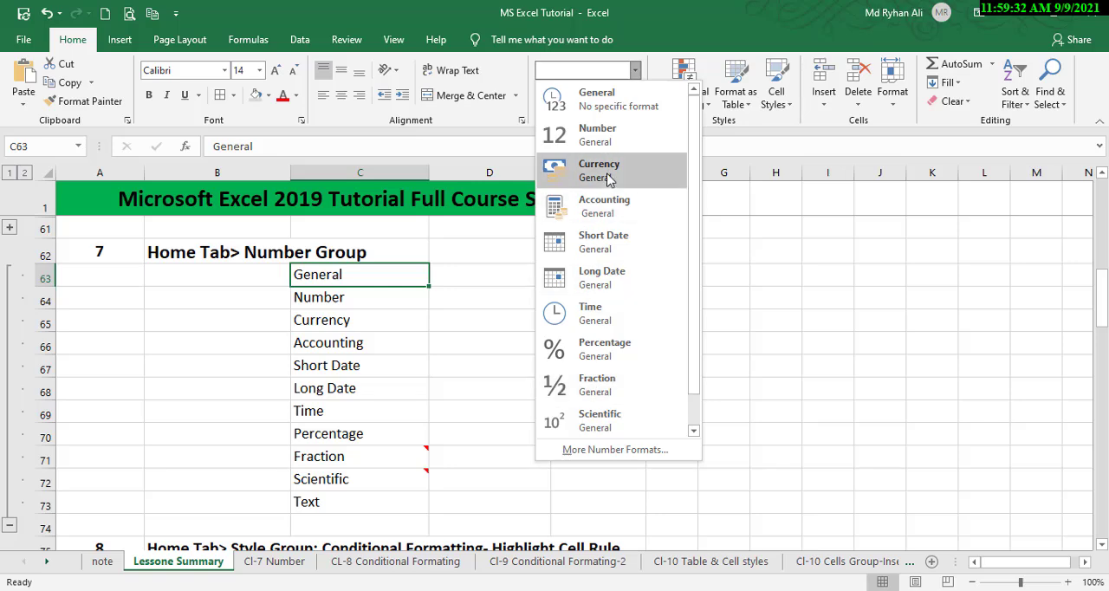
# Open the Cl-7 Number worksheet containing the Number Group examples.
pyautogui.click(371, 336)
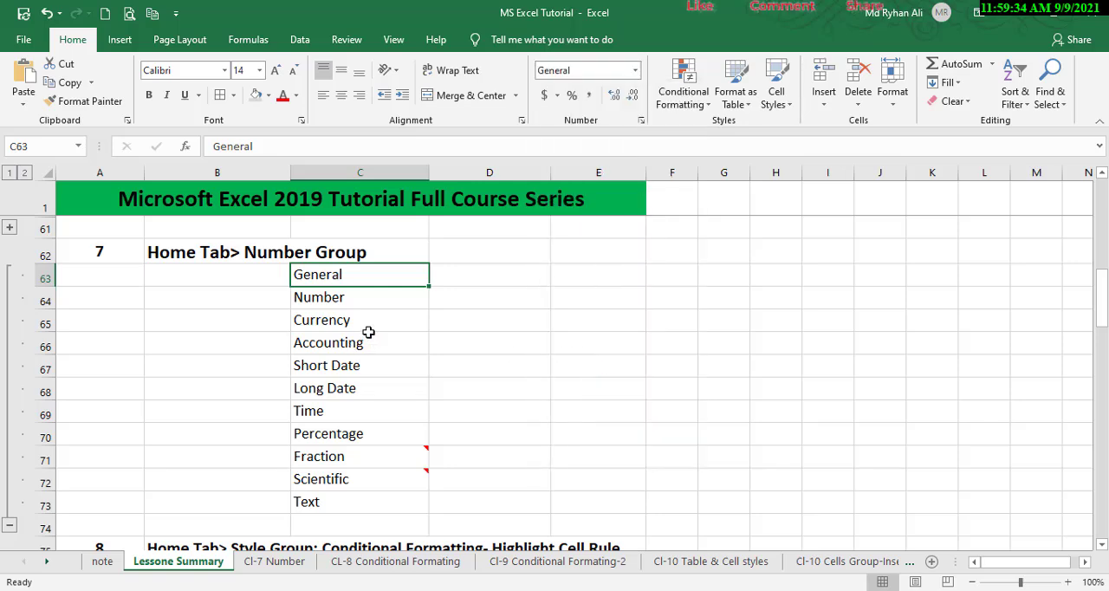
pyautogui.click(276, 562)
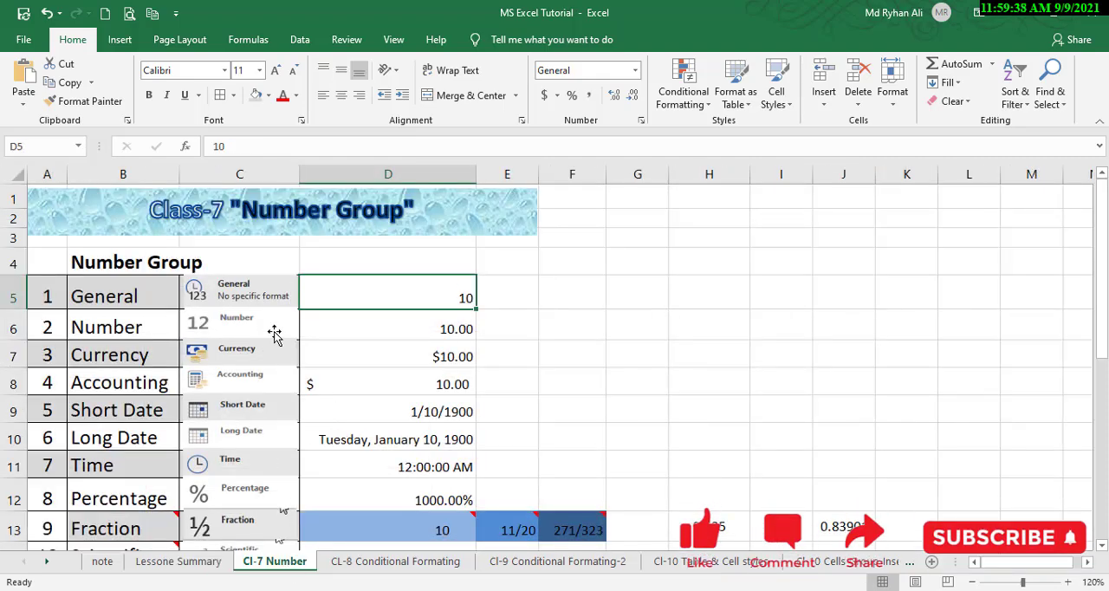
pyautogui.scroll(-1, 381, 346)
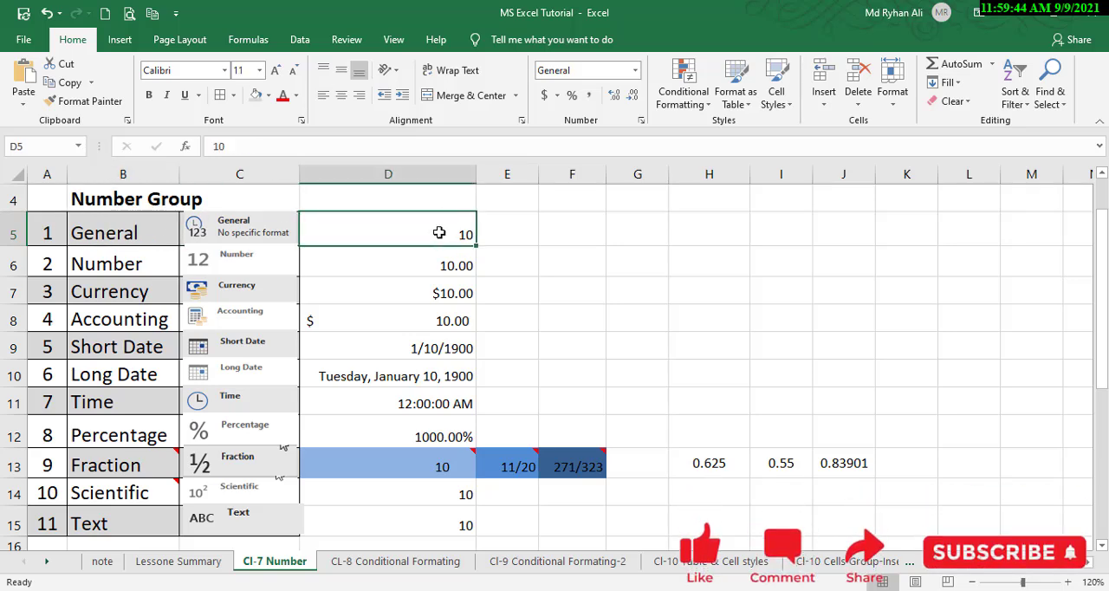
# Examine the sample cells D6 to D10 and their Number, Currency, Accounting, Short Date and Long Date formats.
pyautogui.click(552, 231)
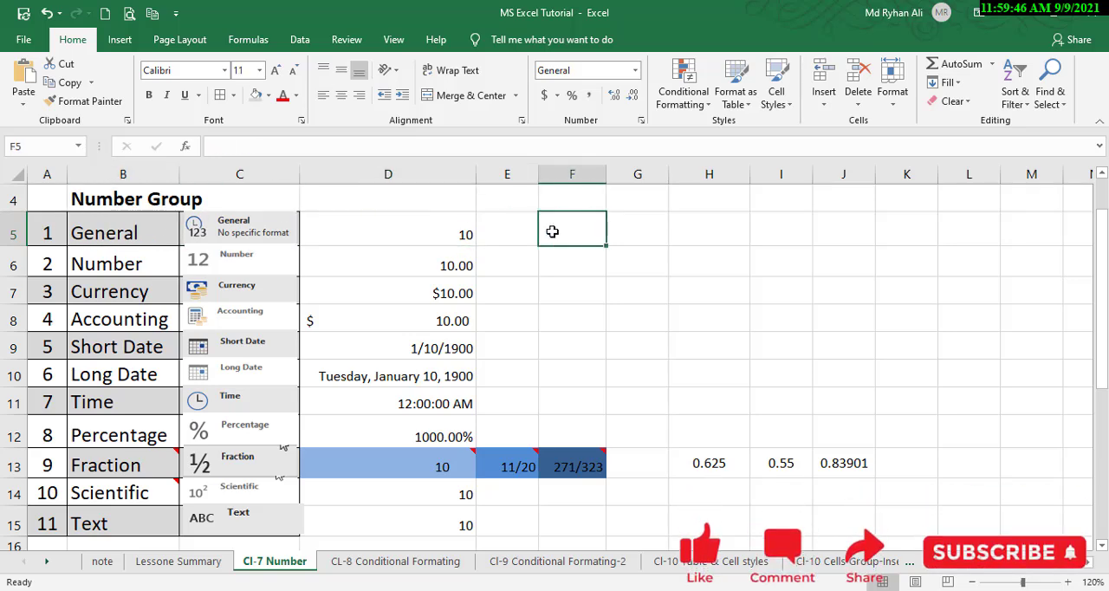
pyautogui.click(628, 286)
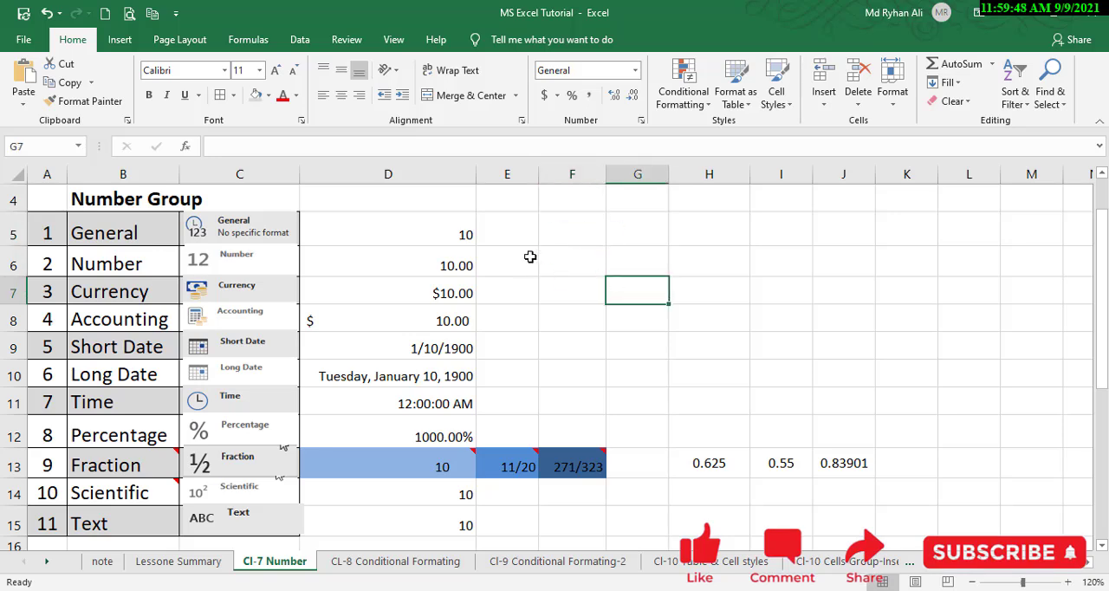
pyautogui.click(562, 236)
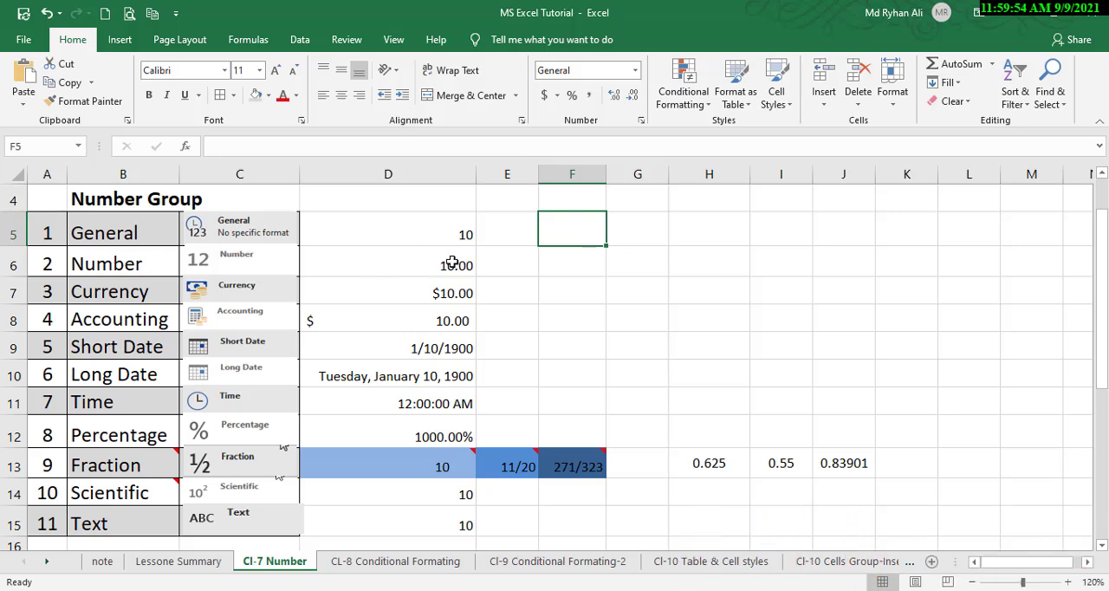
pyautogui.doubleClick(134, 260)
pyautogui.doubleClick(416, 259)
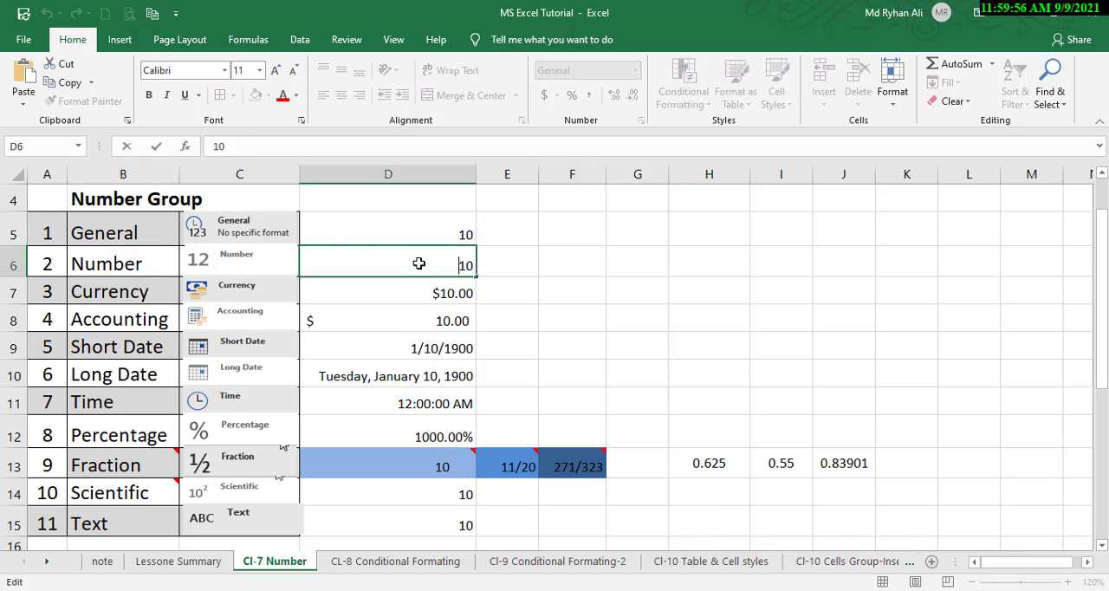
pyautogui.click(453, 291)
pyautogui.click(450, 270)
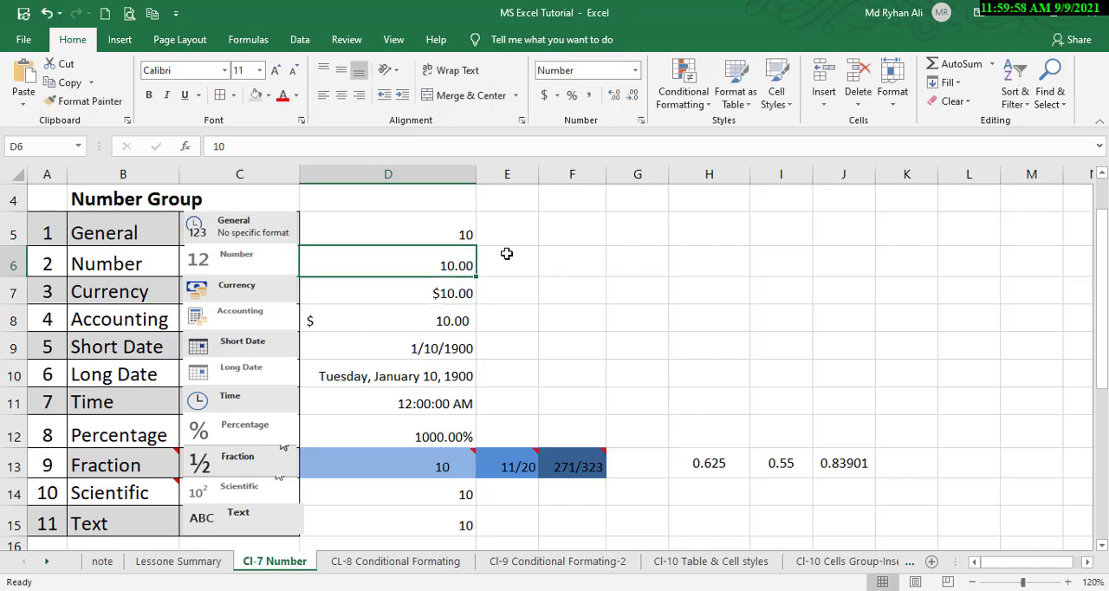
pyautogui.click(634, 71)
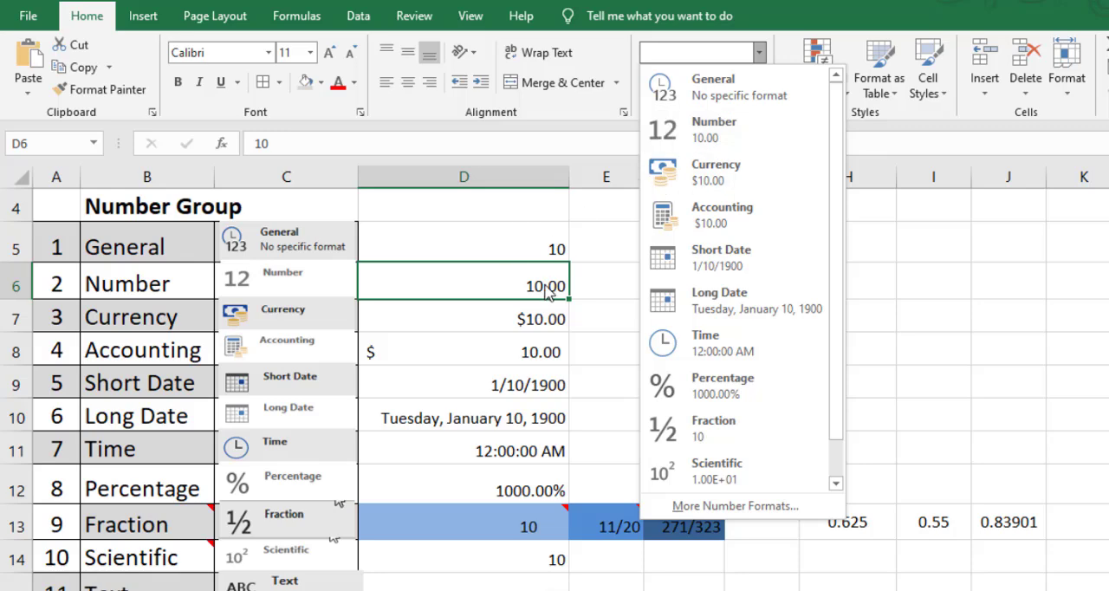
pyautogui.click(547, 290)
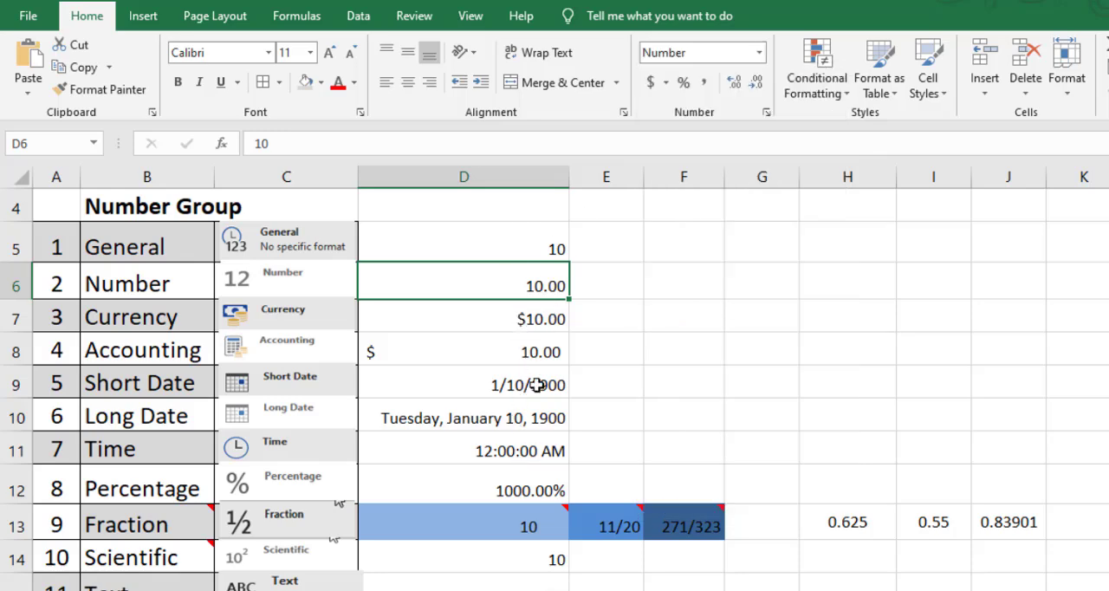
pyautogui.click(516, 325)
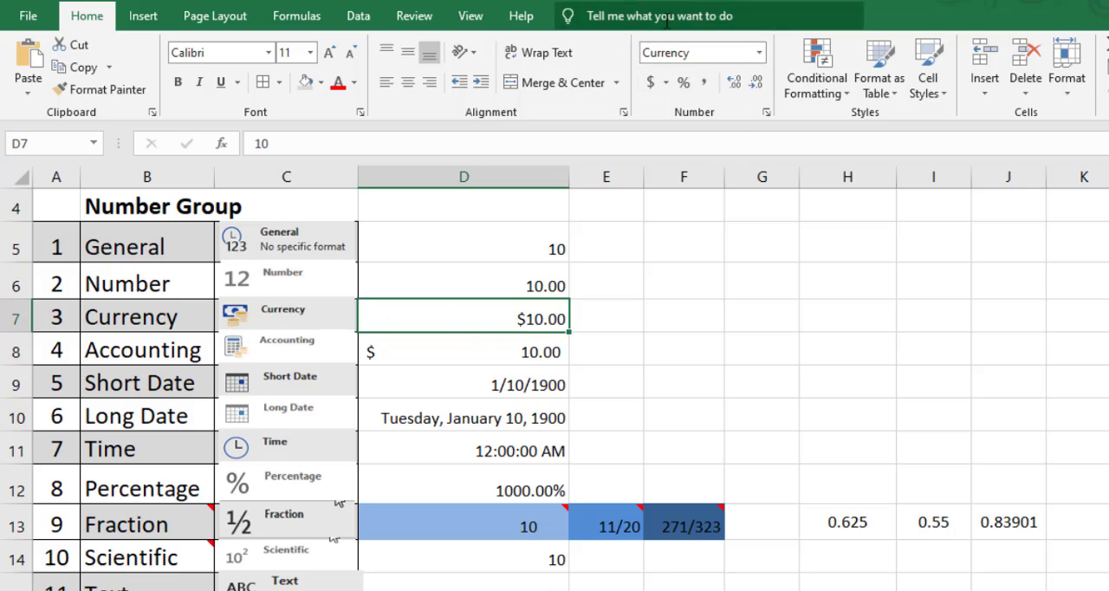
pyautogui.doubleClick(517, 356)
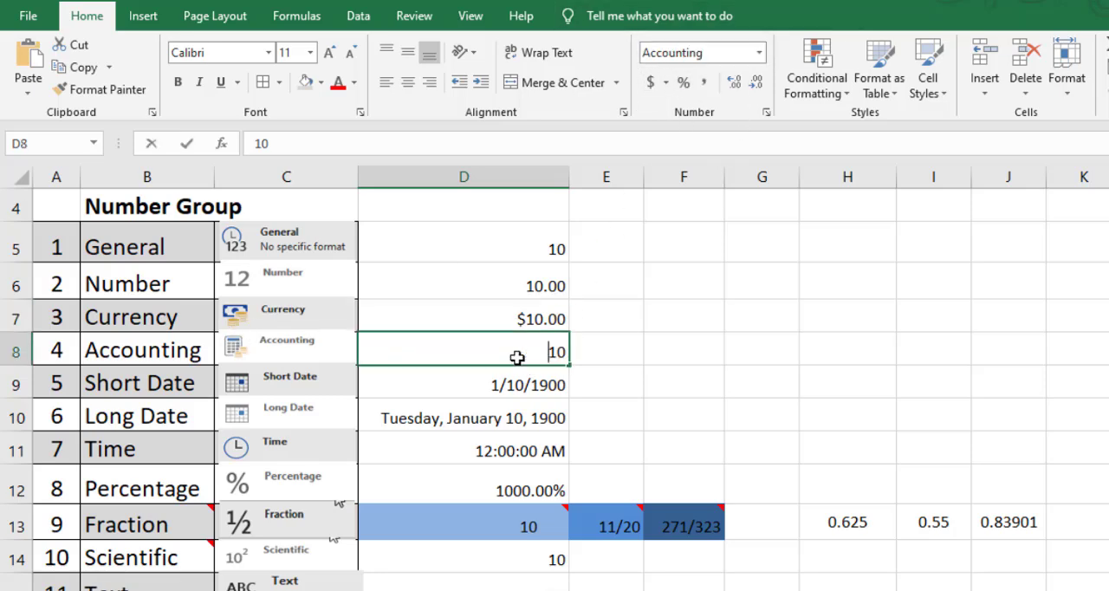
pyautogui.click(626, 350)
pyautogui.click(532, 370)
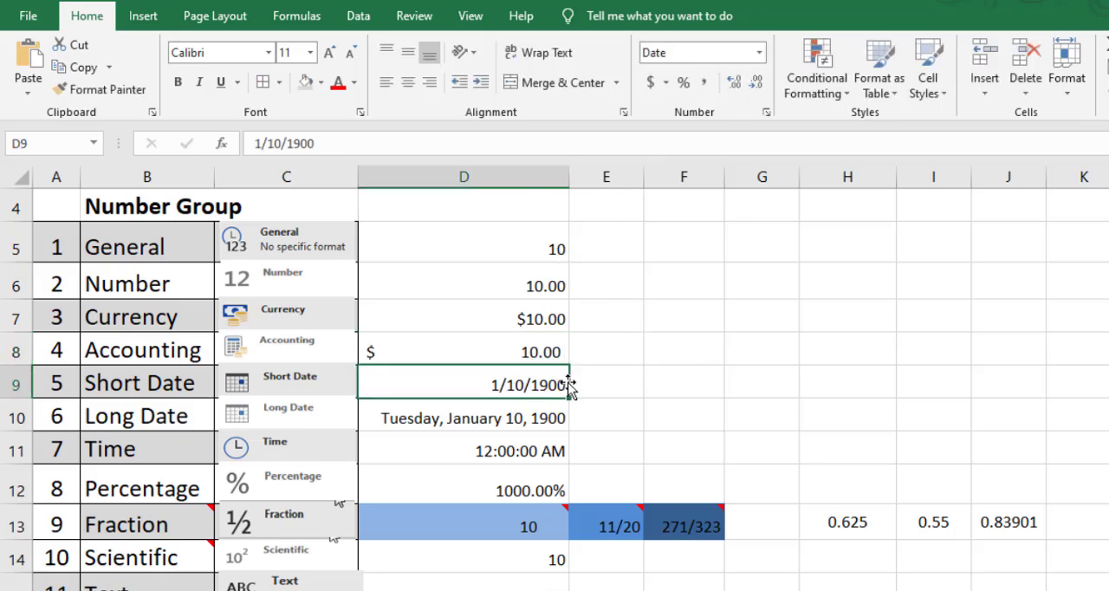
pyautogui.click(551, 354)
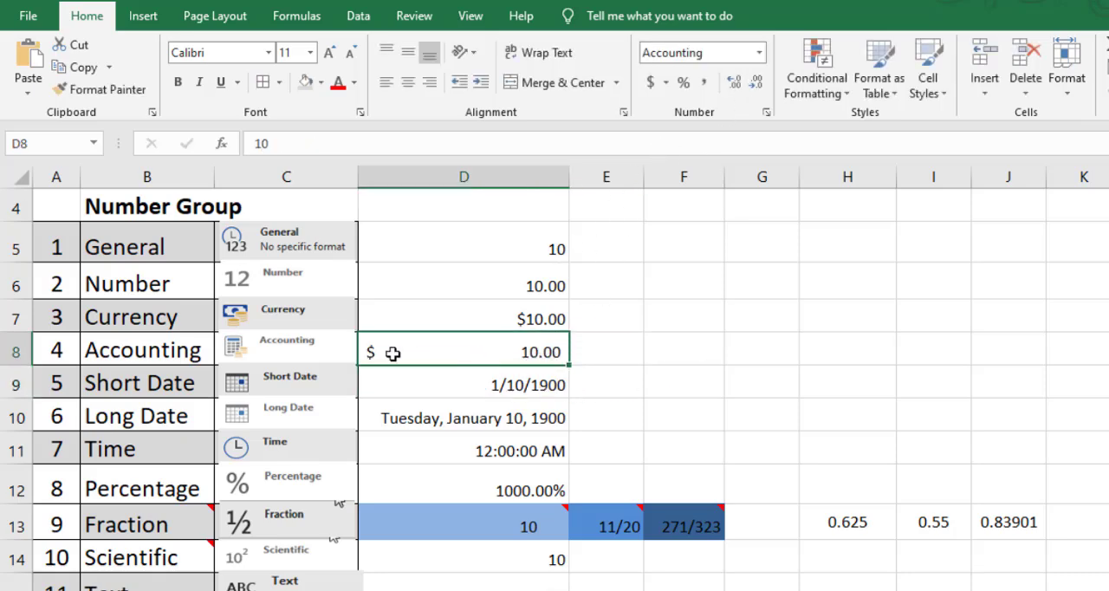
pyautogui.click(536, 385)
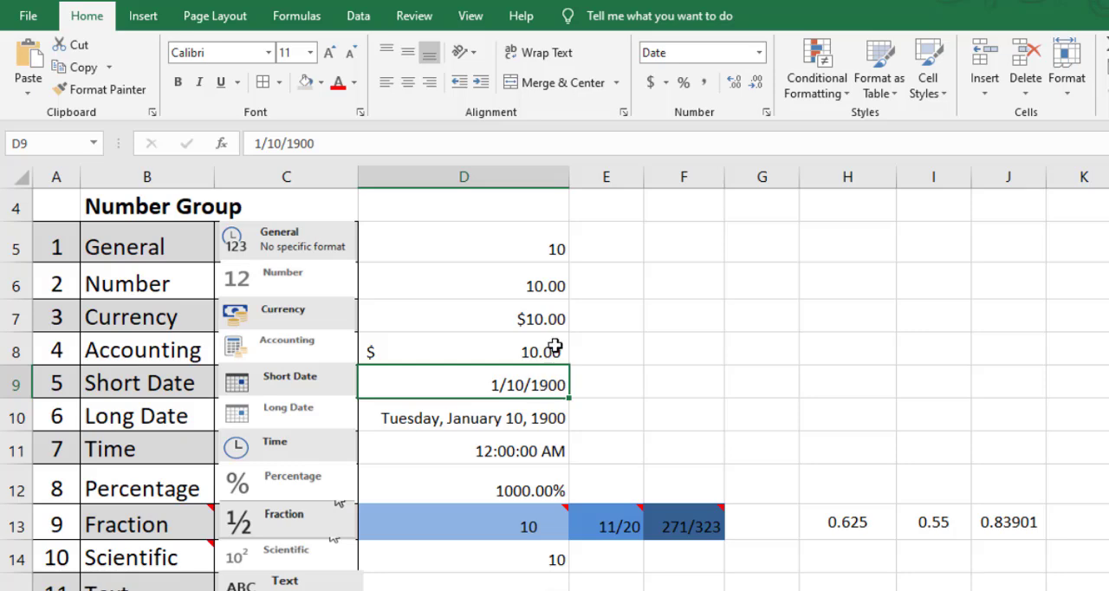
pyautogui.click(488, 427)
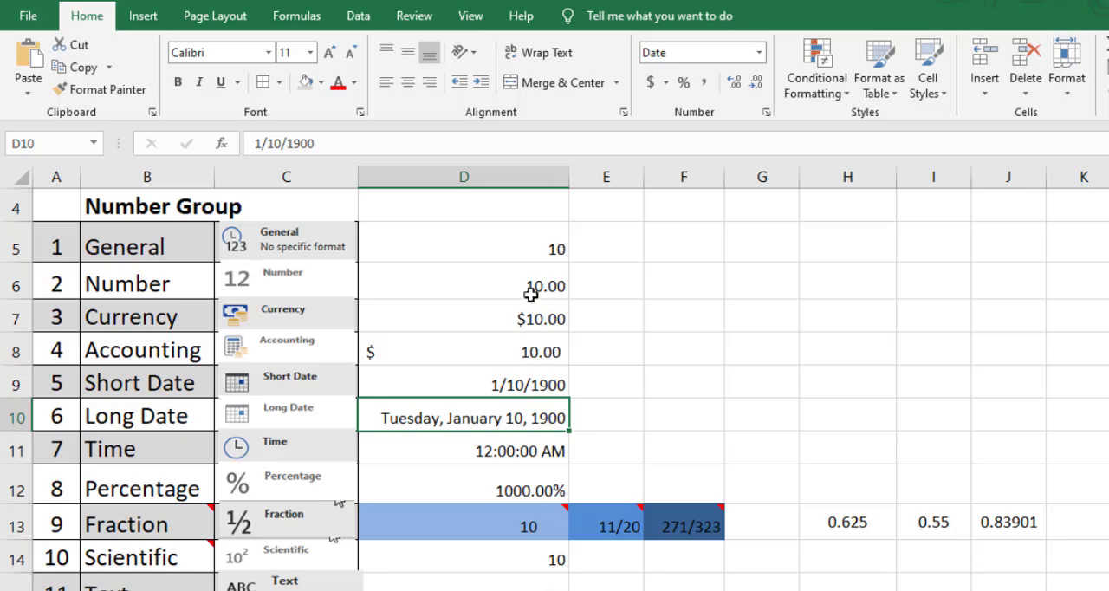
# Enter 10 in cell E6, beside the Number example, and apply the Number format to it.
pyautogui.click(625, 283)
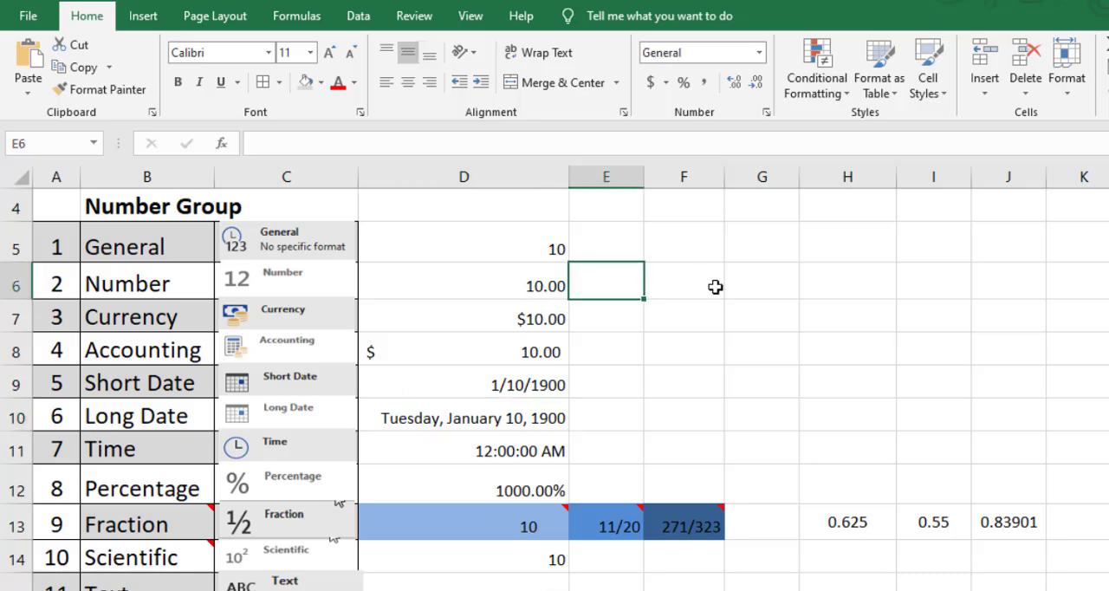
pyautogui.write('0')
pyautogui.press('Return')
pyautogui.press('Up')
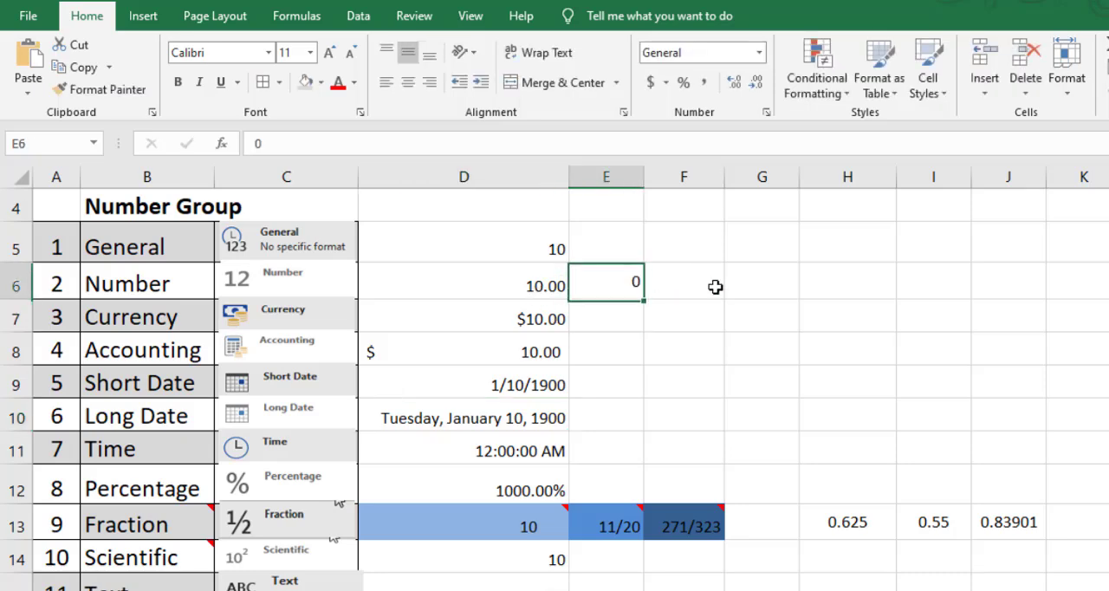
pyautogui.write('1')
pyautogui.press('Return')
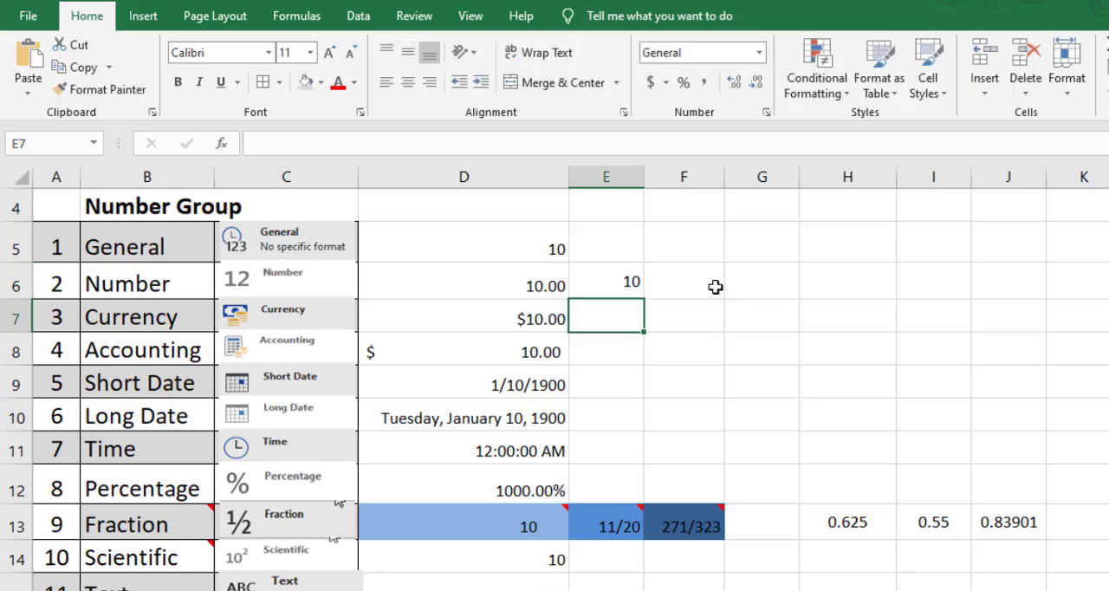
pyautogui.press('Up')
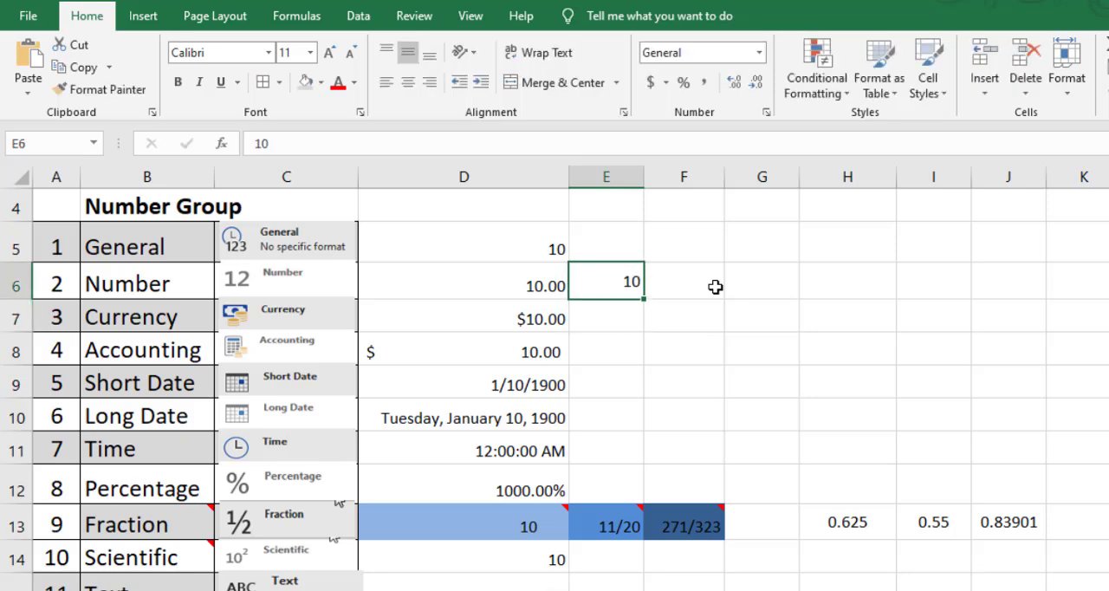
pyautogui.click(759, 52)
pyautogui.click(737, 126)
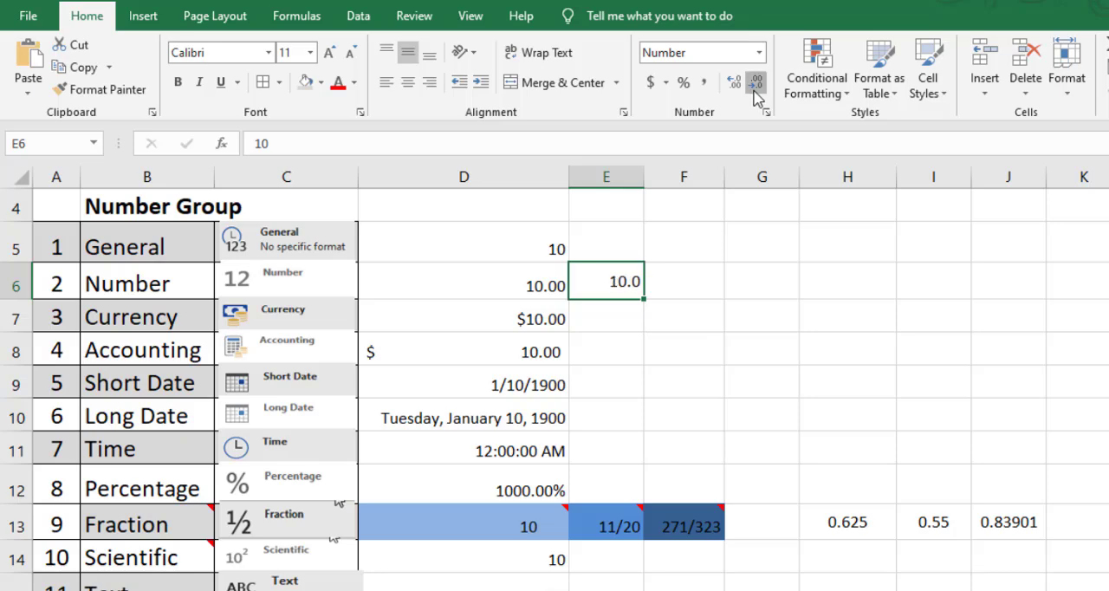
# Try decreasing and increasing the decimal places in cell E6, ending with two decimals.
pyautogui.click(755, 86)
pyautogui.click(733, 85)
pyautogui.click(732, 85)
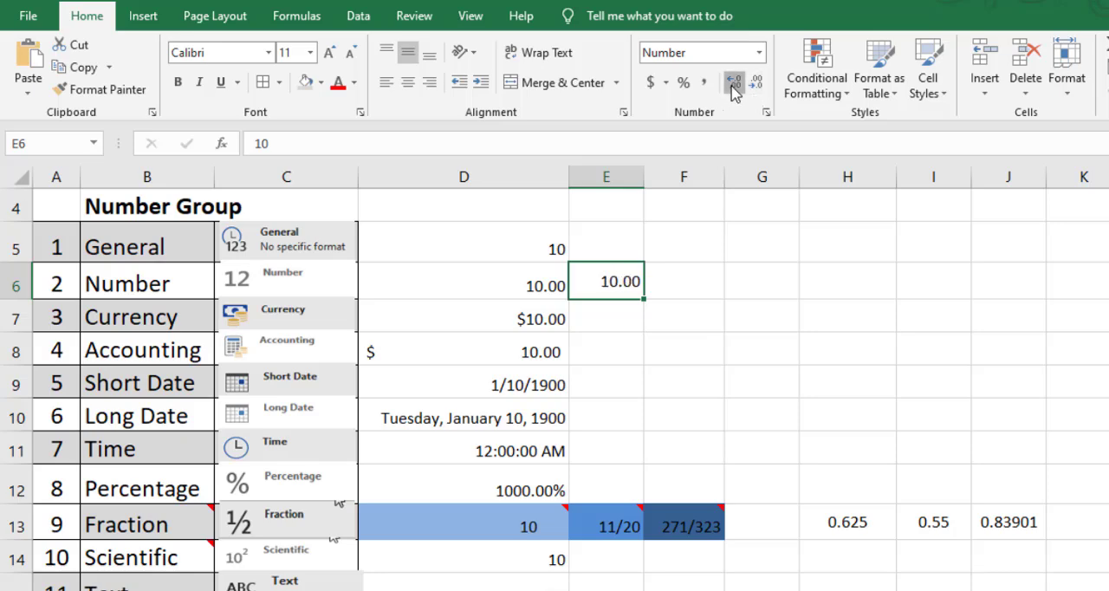
pyautogui.click(732, 85)
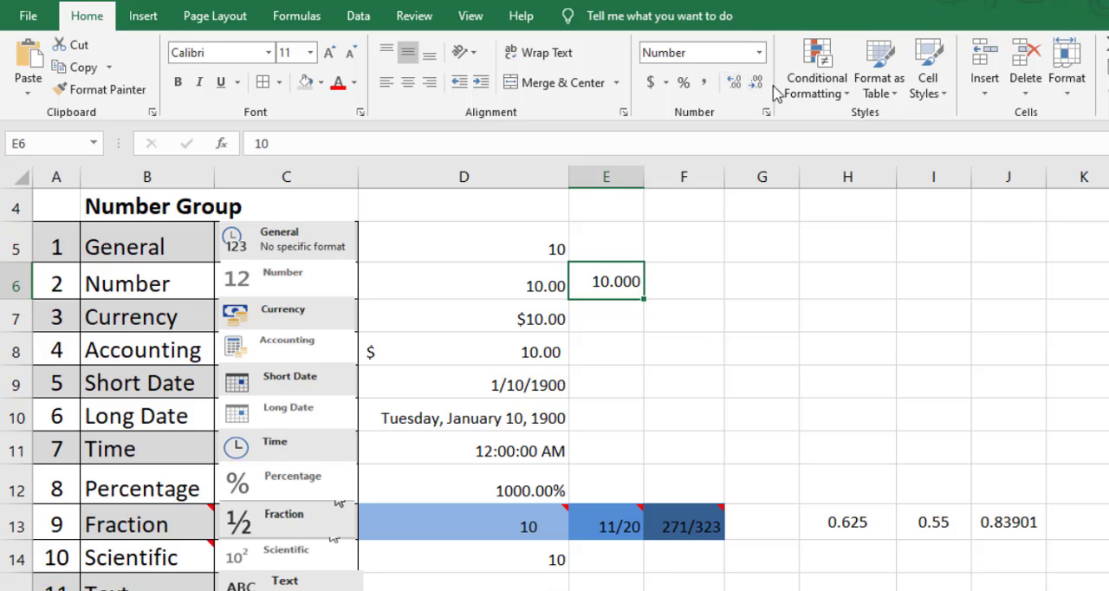
# Enter 10 in cell E7, beside the Currency example, and apply the Currency format to it.
pyautogui.click(622, 315)
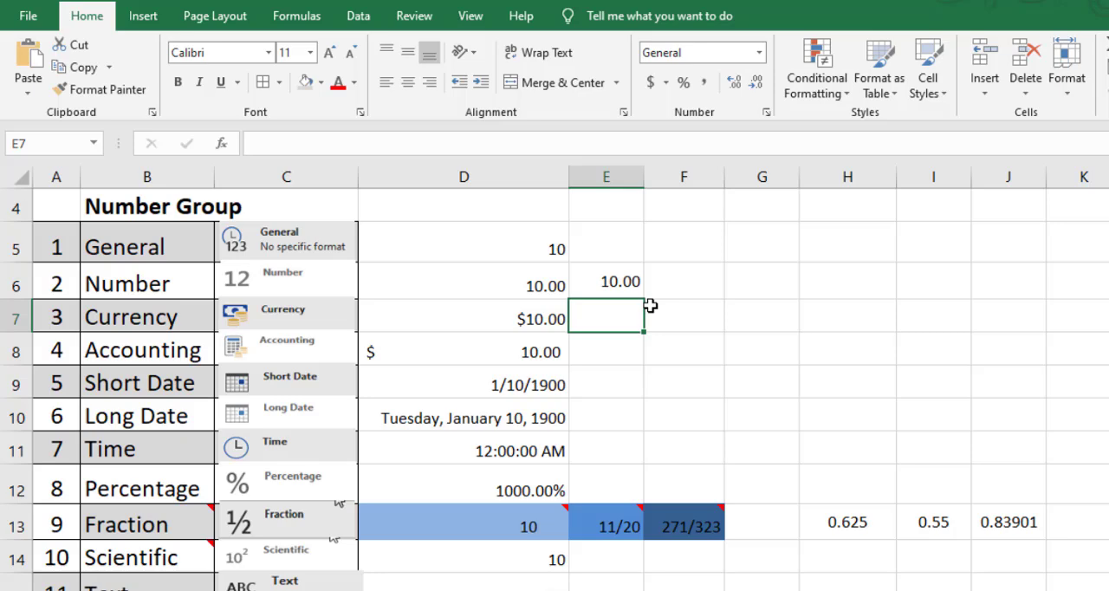
pyautogui.click(528, 321)
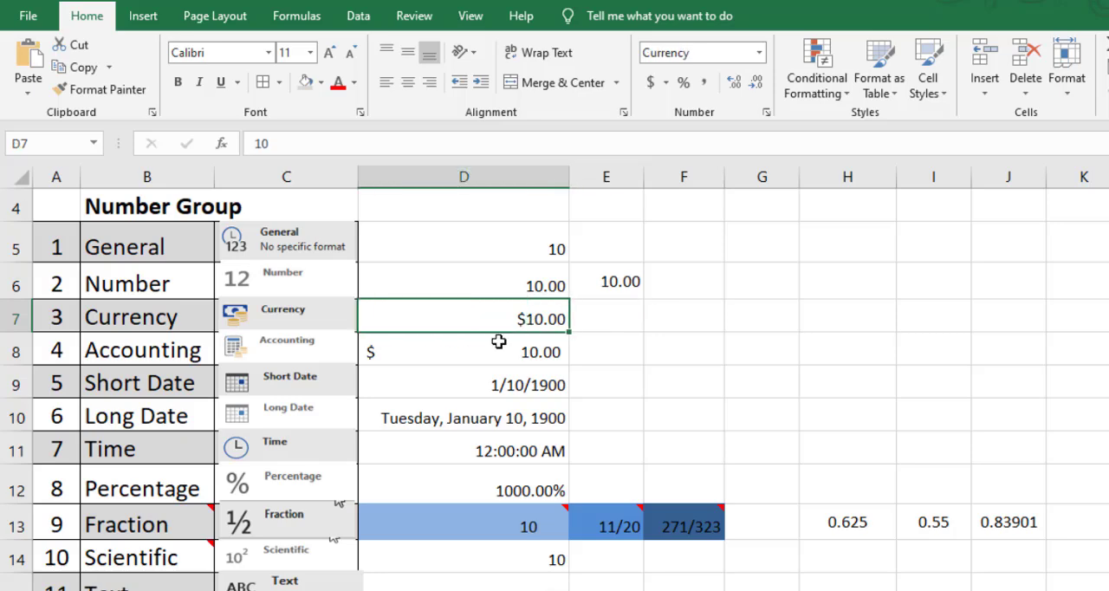
pyautogui.click(637, 319)
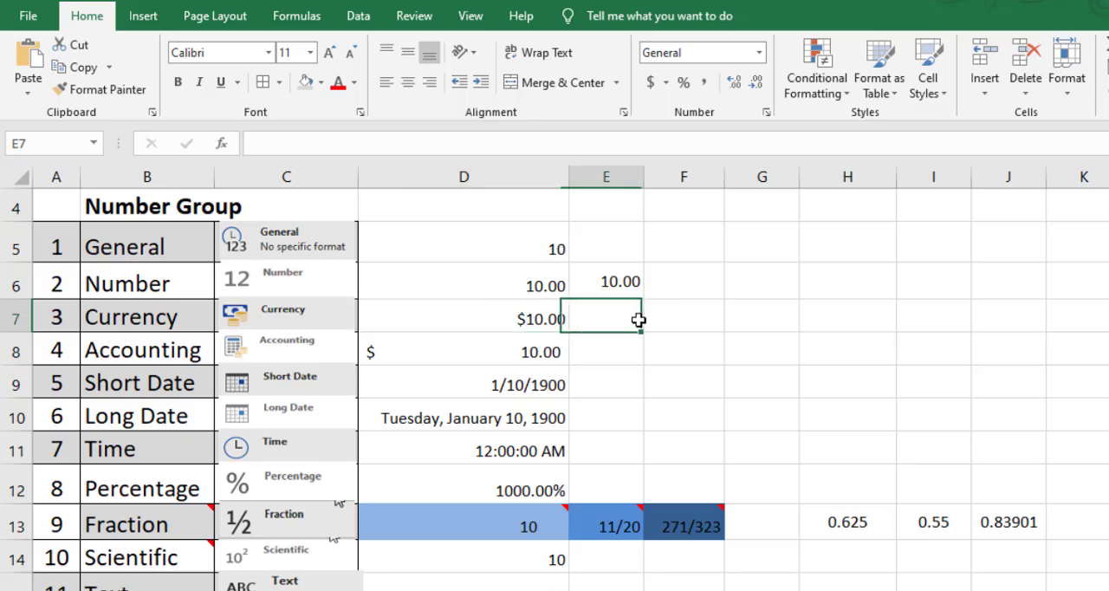
pyautogui.write('1')
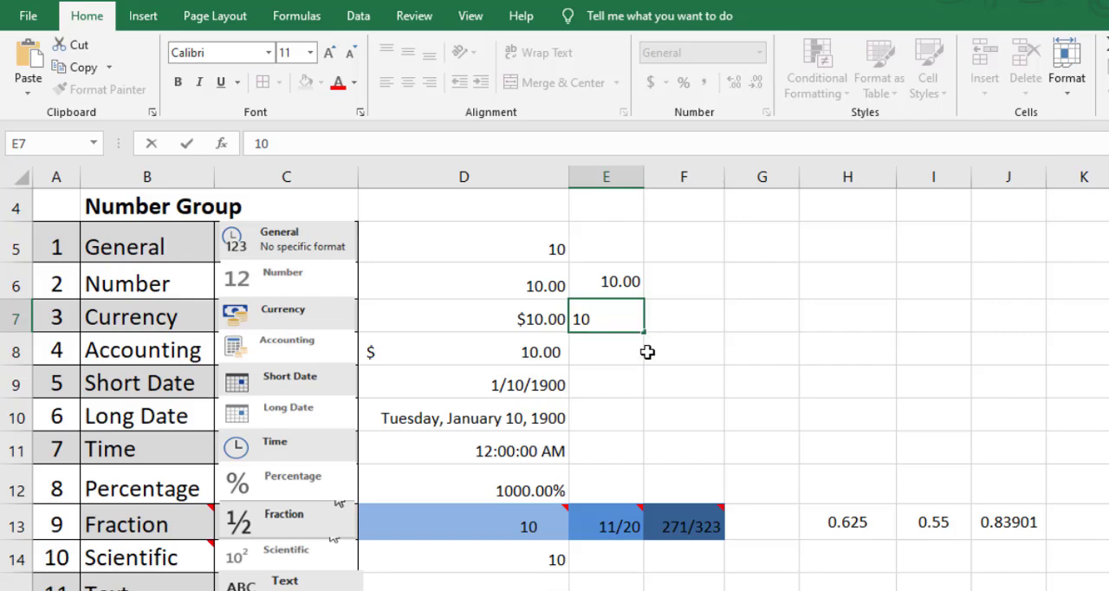
pyautogui.write('0')
pyautogui.press('Return')
pyautogui.click(617, 318)
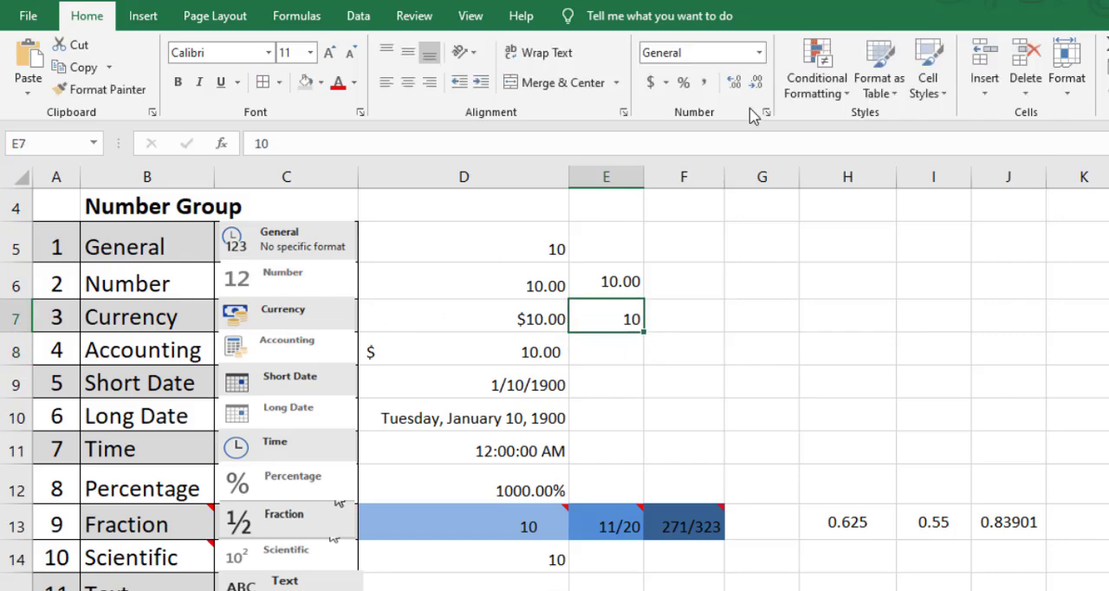
pyautogui.click(759, 53)
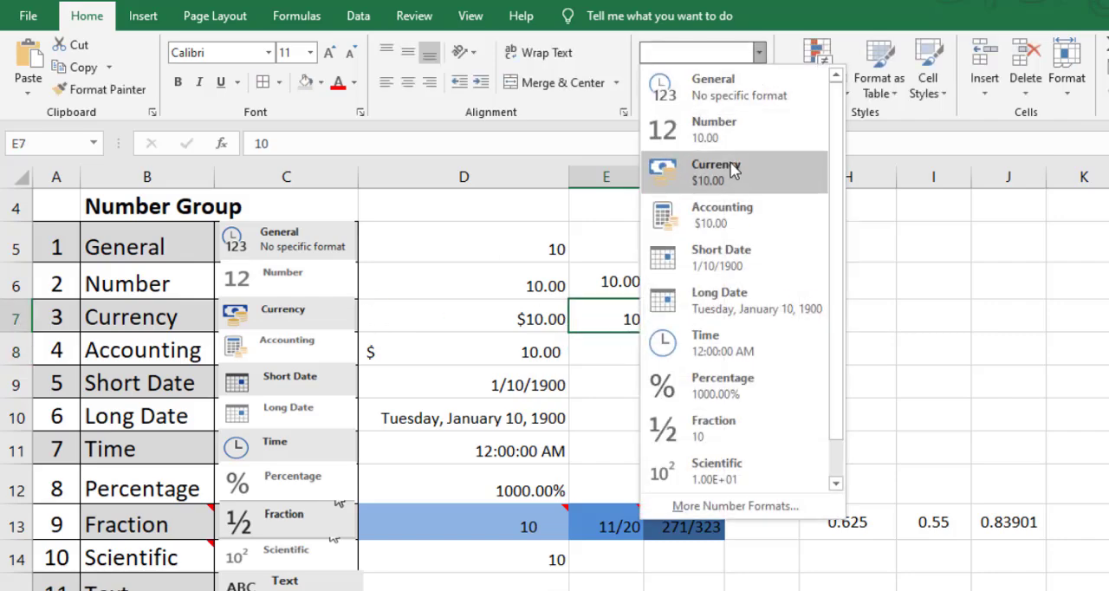
pyautogui.click(720, 170)
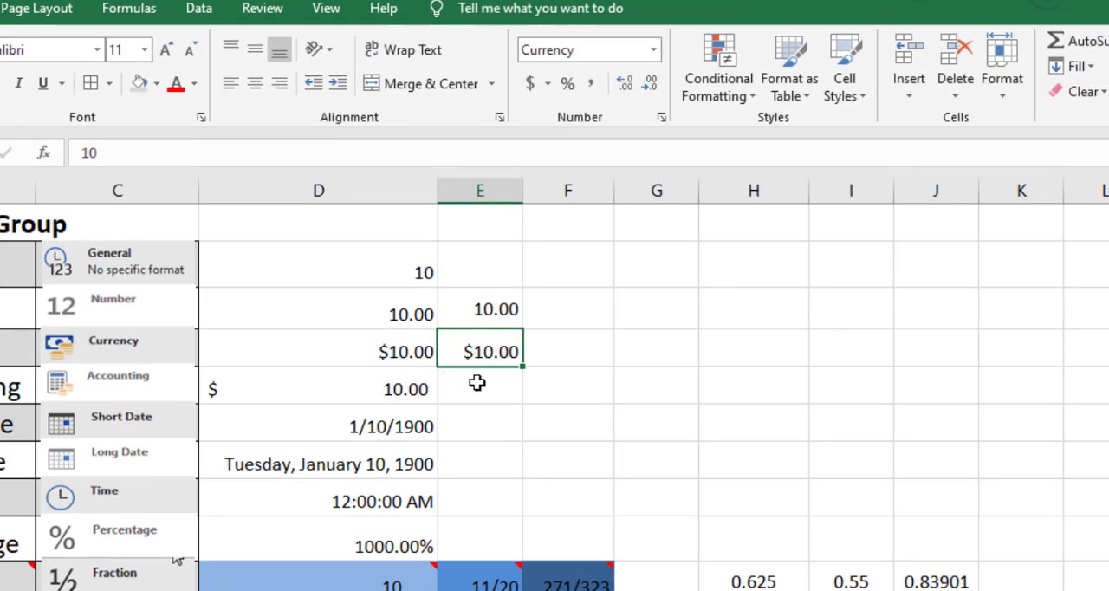
# Apply the Accounting format to cell E8, beside the Accounting example, and enter 10 in it.
pyautogui.click(478, 383)
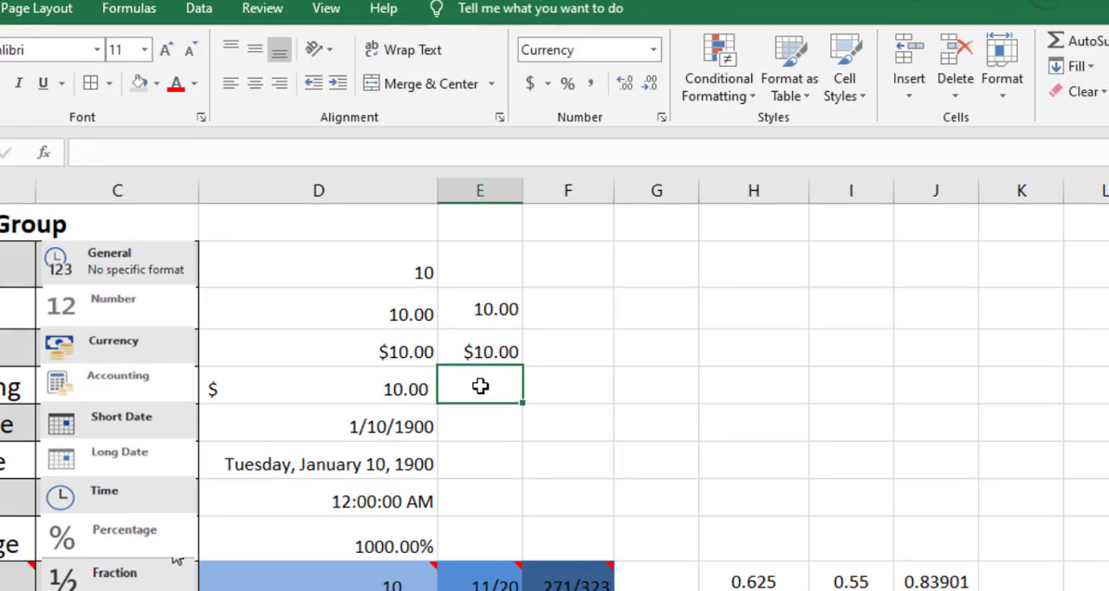
pyautogui.click(656, 52)
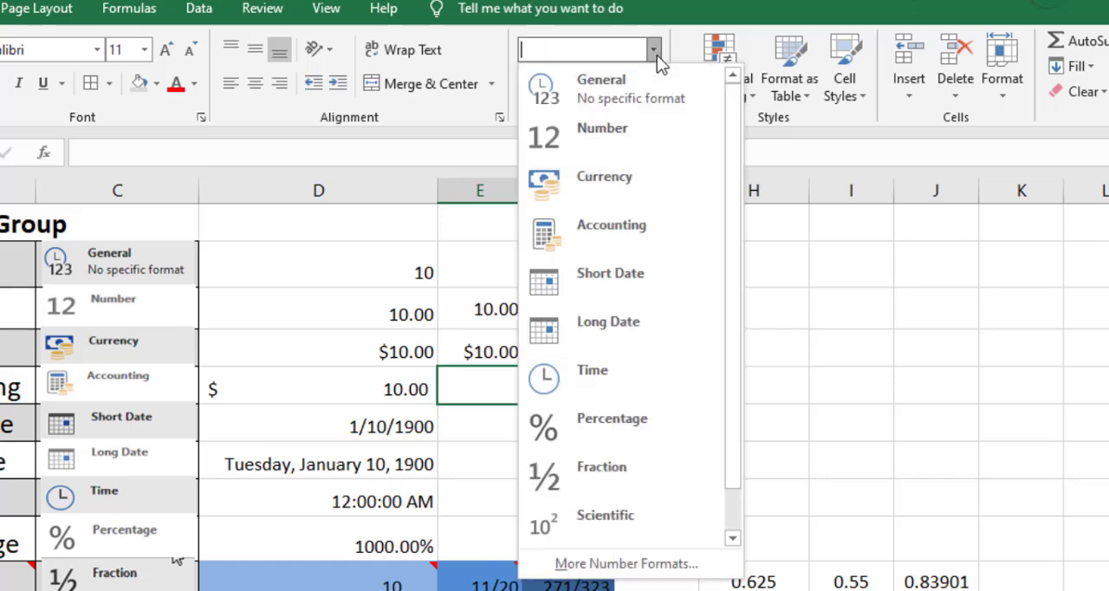
pyautogui.click(606, 239)
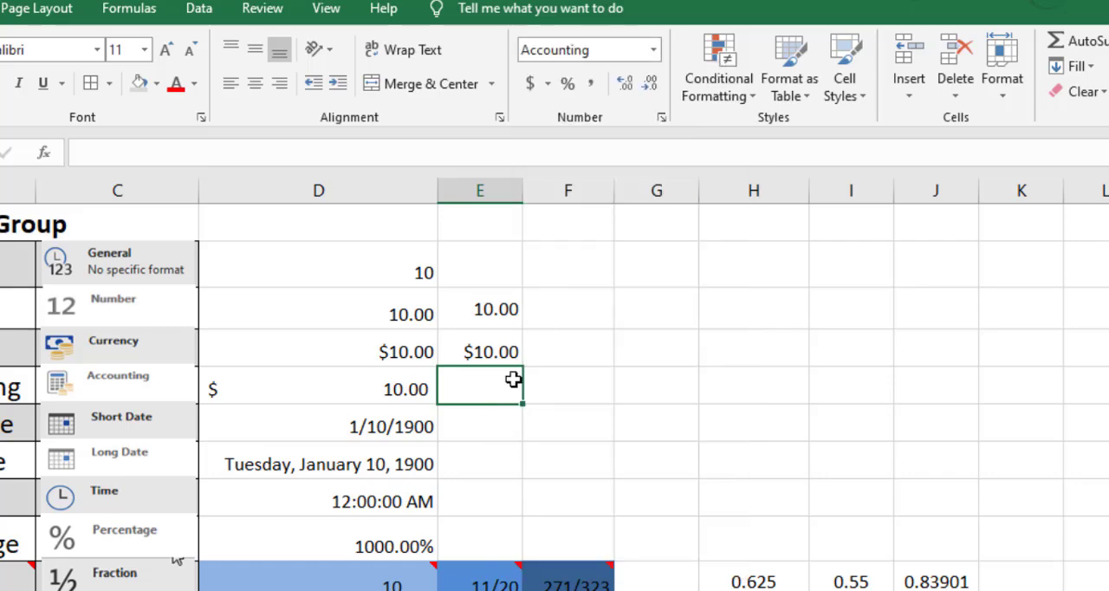
pyautogui.write('10')
pyautogui.click(500, 433)
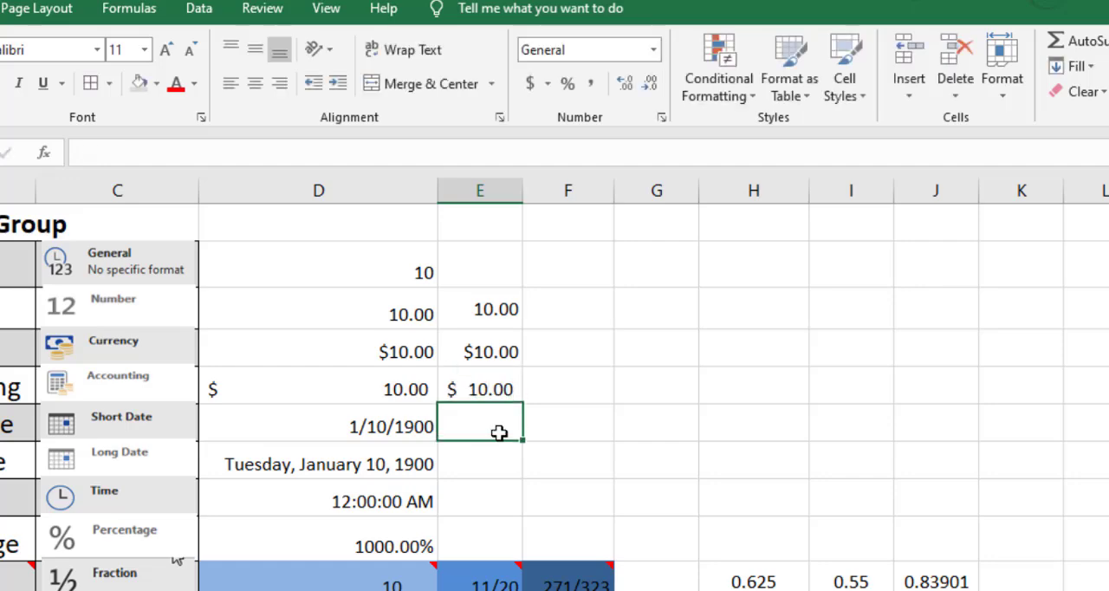
pyautogui.click(456, 390)
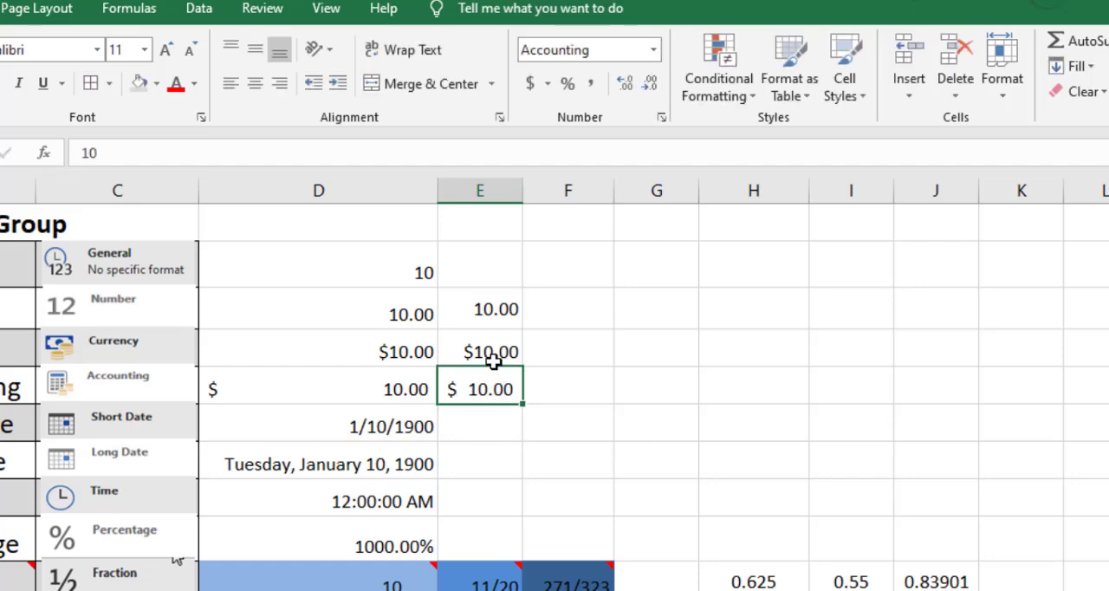
# Compare the Currency format in cell E7 with the Accounting format in cell E8, ending on E7.
pyautogui.click(477, 354)
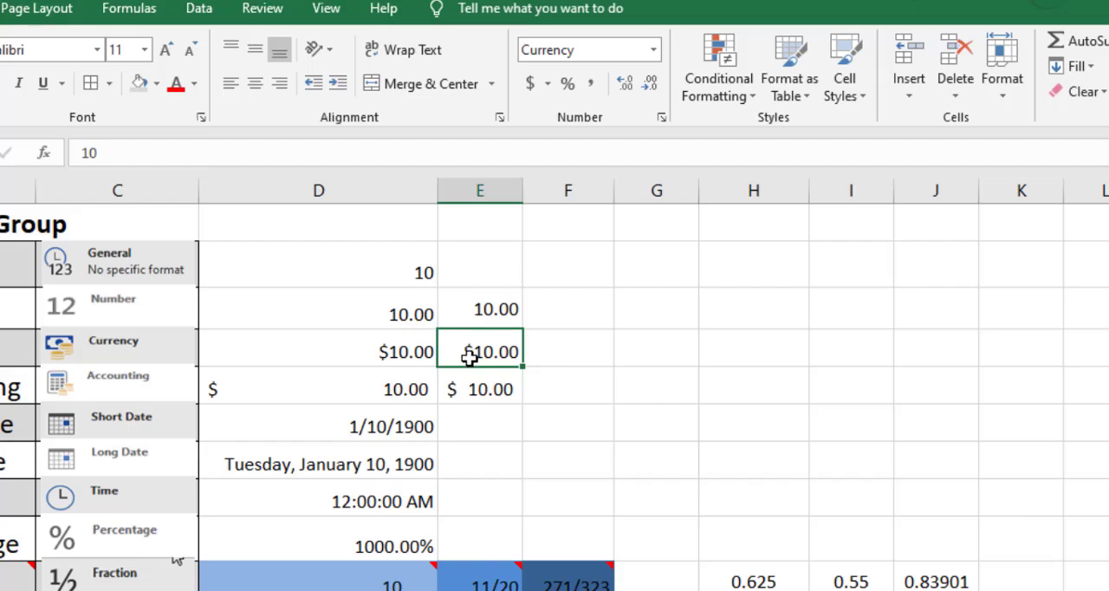
pyautogui.click(477, 389)
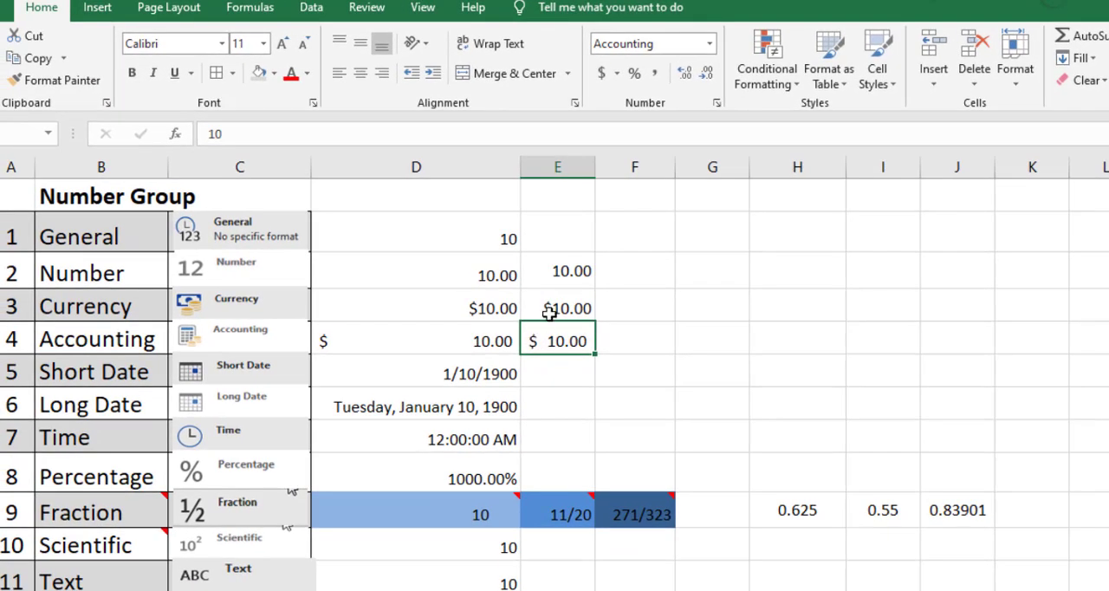
pyautogui.click(550, 309)
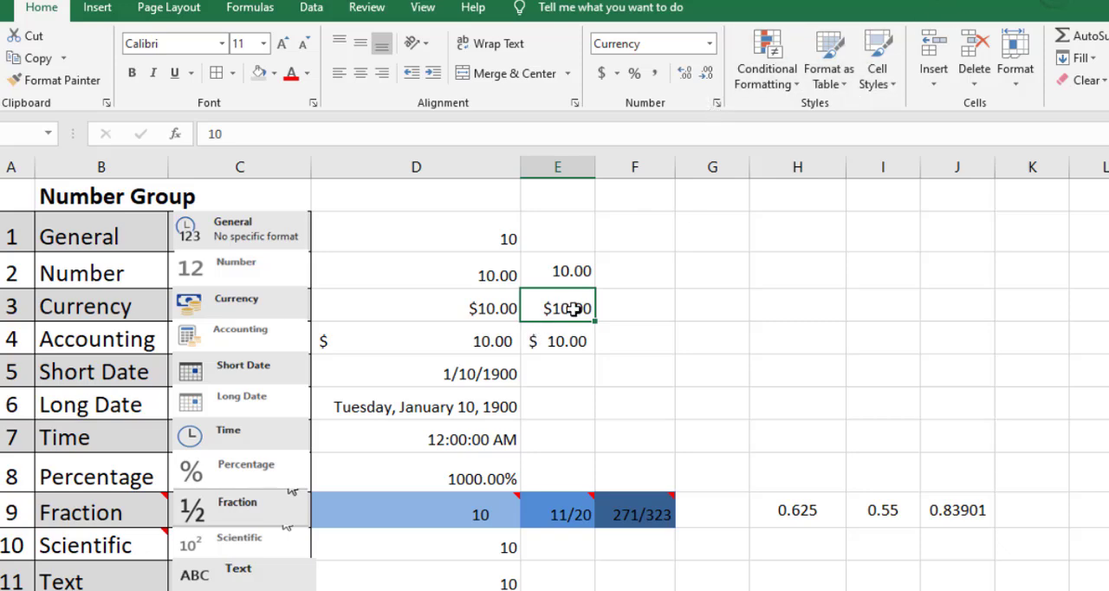
pyautogui.click(717, 104)
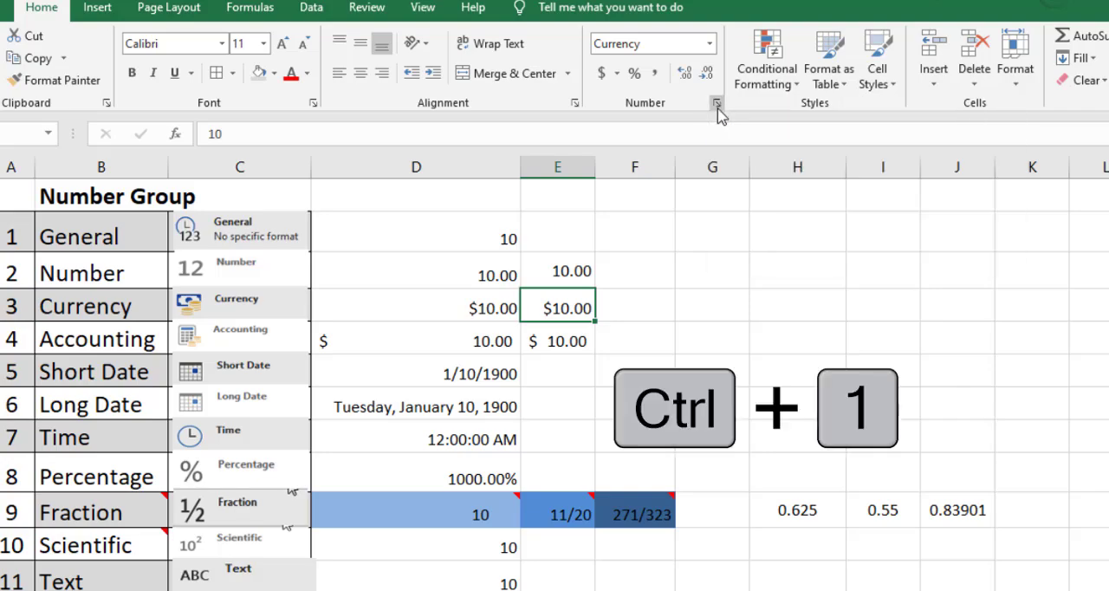
pyautogui.moveTo(744, 132); pyautogui.dragTo(821, 132)
pyautogui.press('Escape')
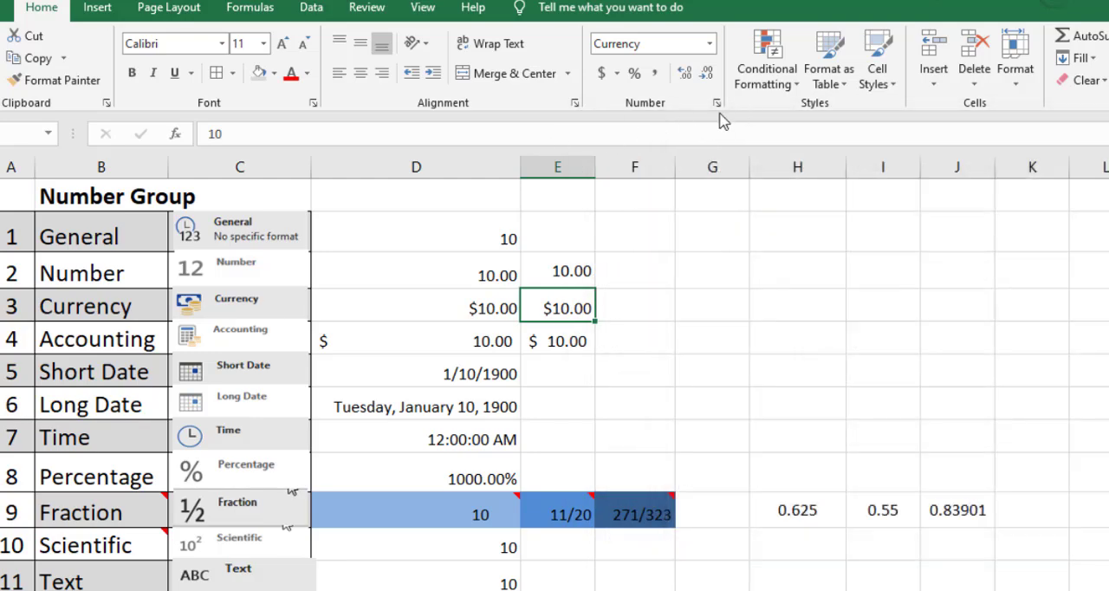
# Change the currency symbol of cell E7 to Bangla (Bangladesh) through its full number formatting options.
pyautogui.click(719, 104)
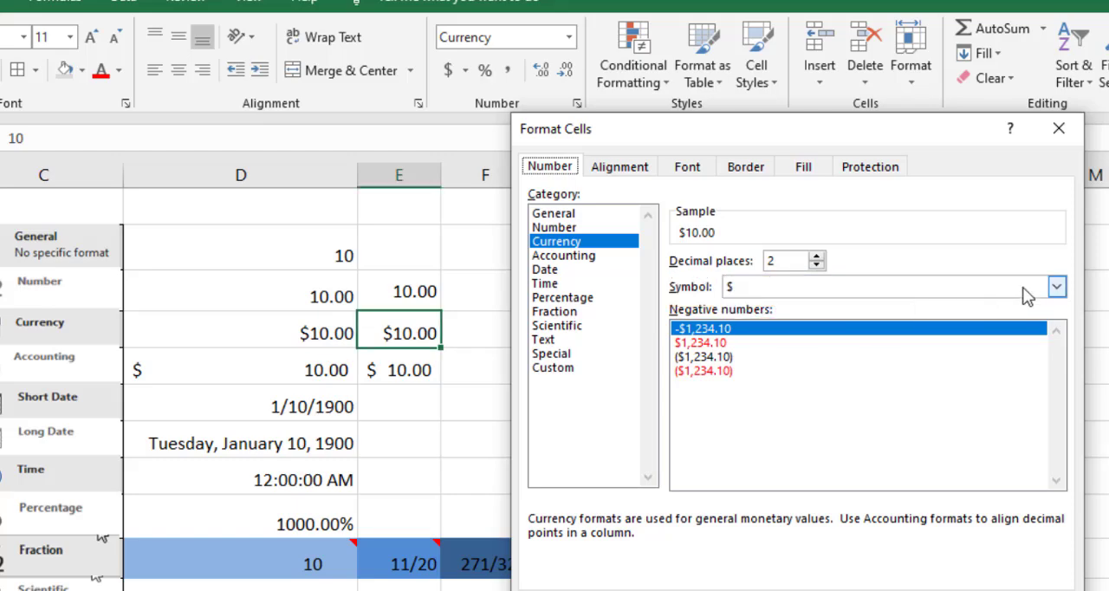
pyautogui.click(1023, 287)
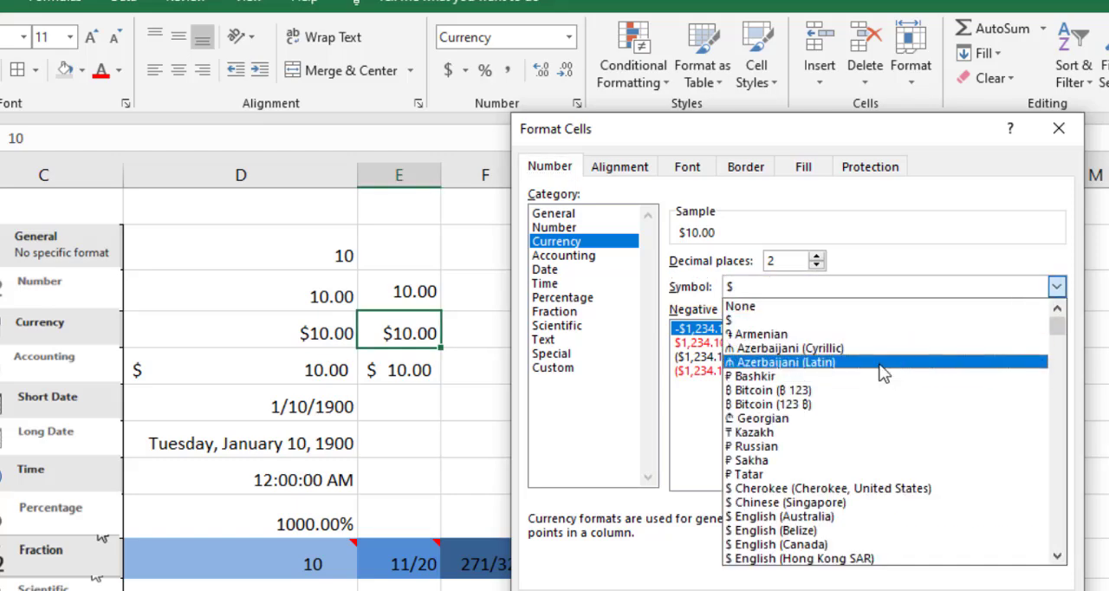
pyautogui.scroll(-8, 880, 381)
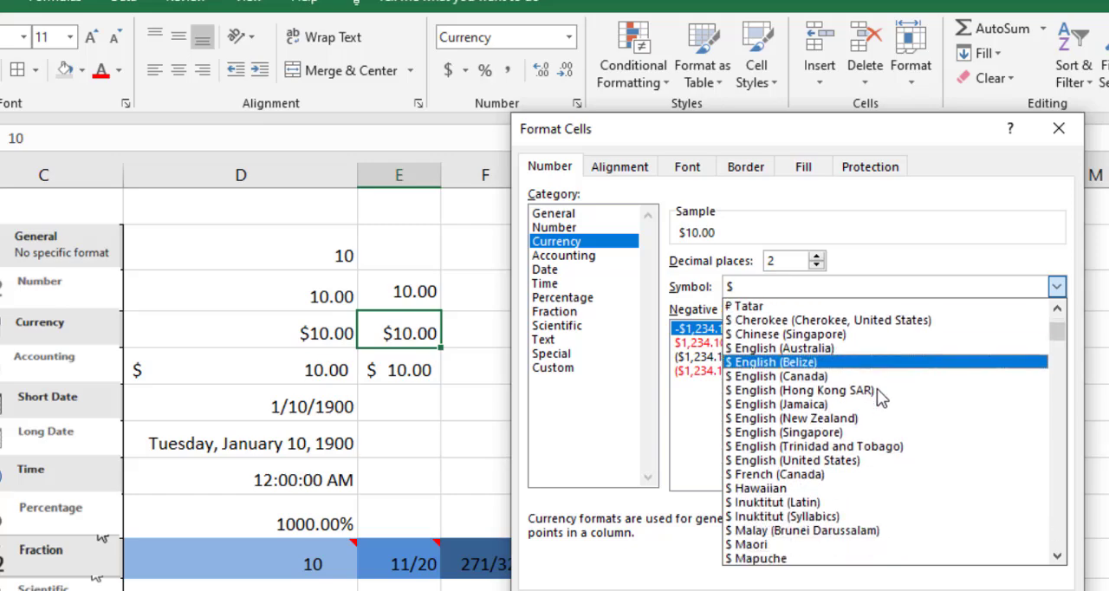
pyautogui.scroll(-2, 882, 403)
pyautogui.scroll(-4, 883, 402)
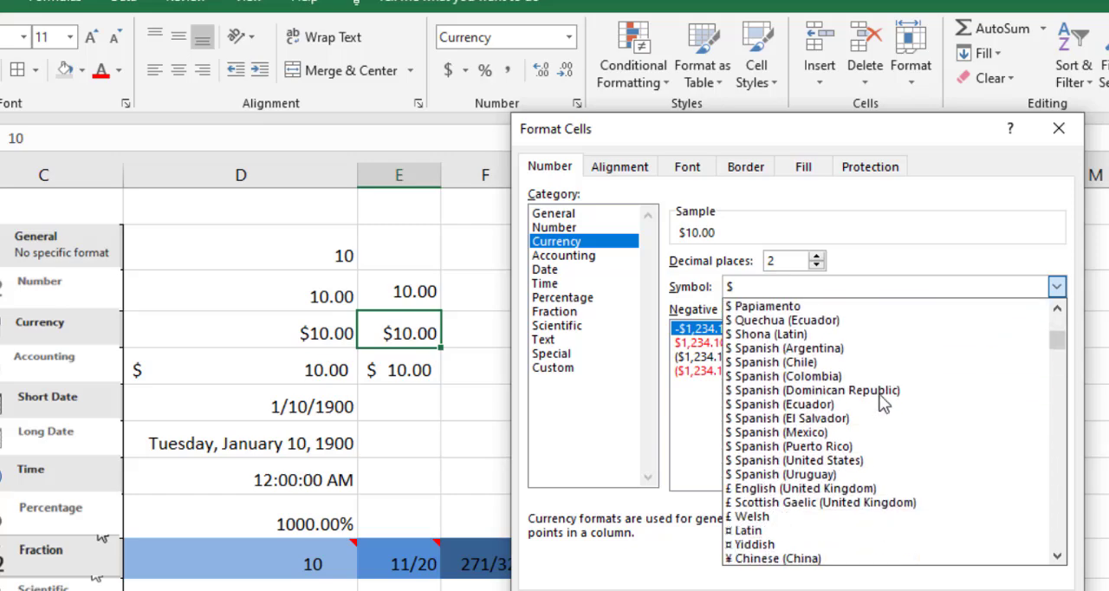
pyautogui.scroll(-4, 855, 381)
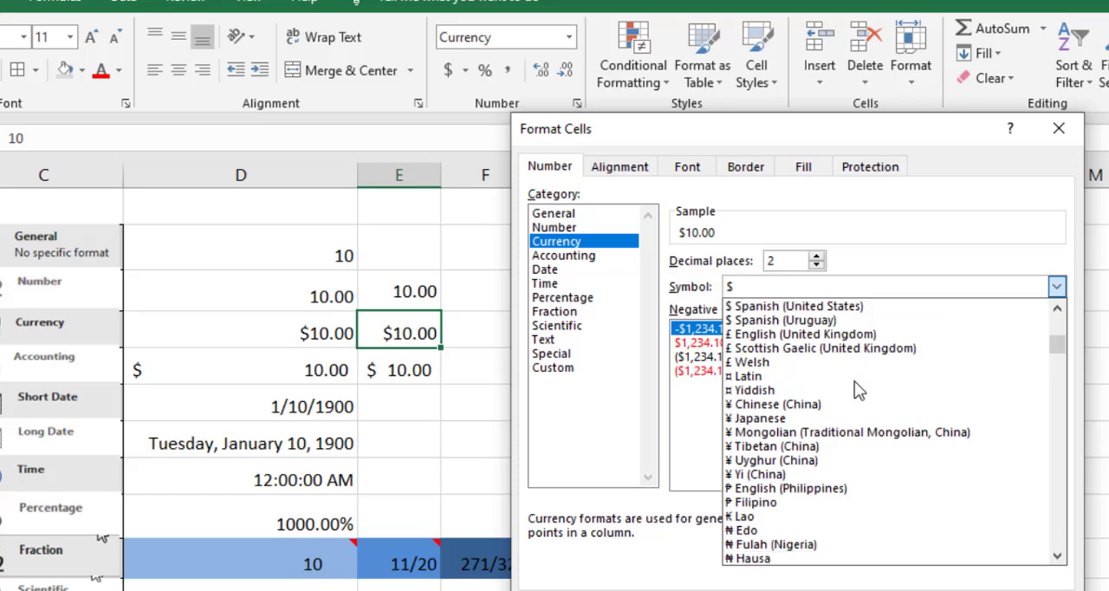
pyautogui.scroll(-4, 855, 382)
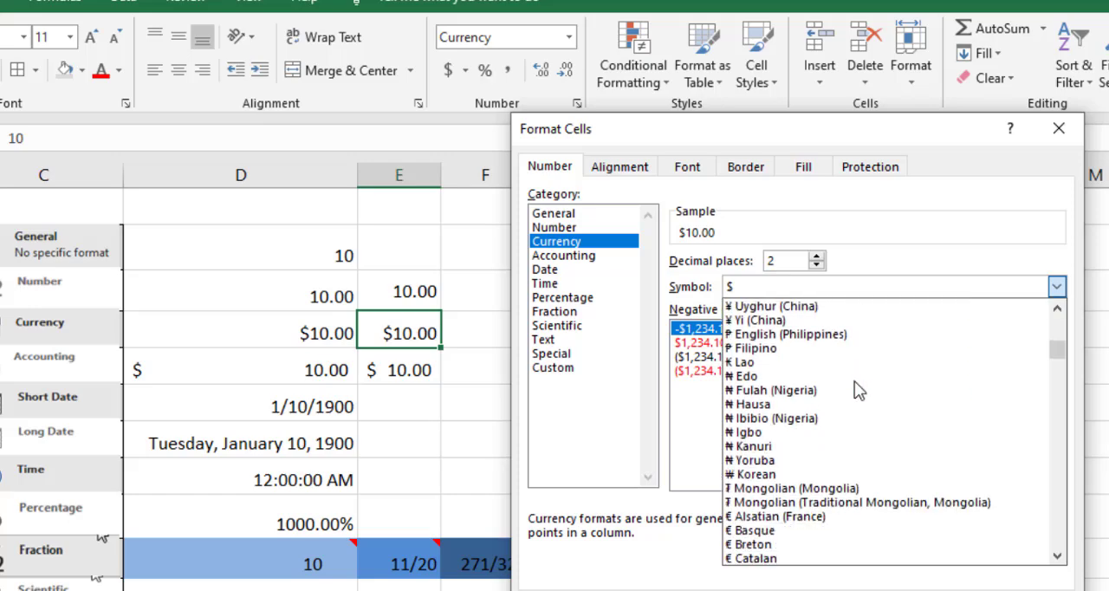
pyautogui.scroll(-3, 858, 392)
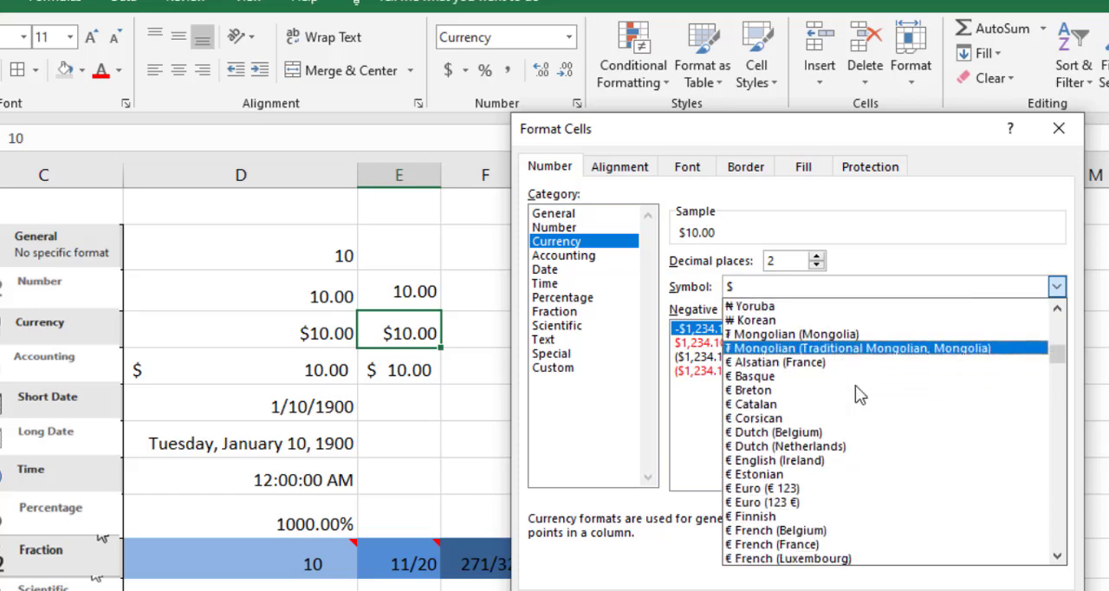
pyautogui.scroll(-4, 821, 461)
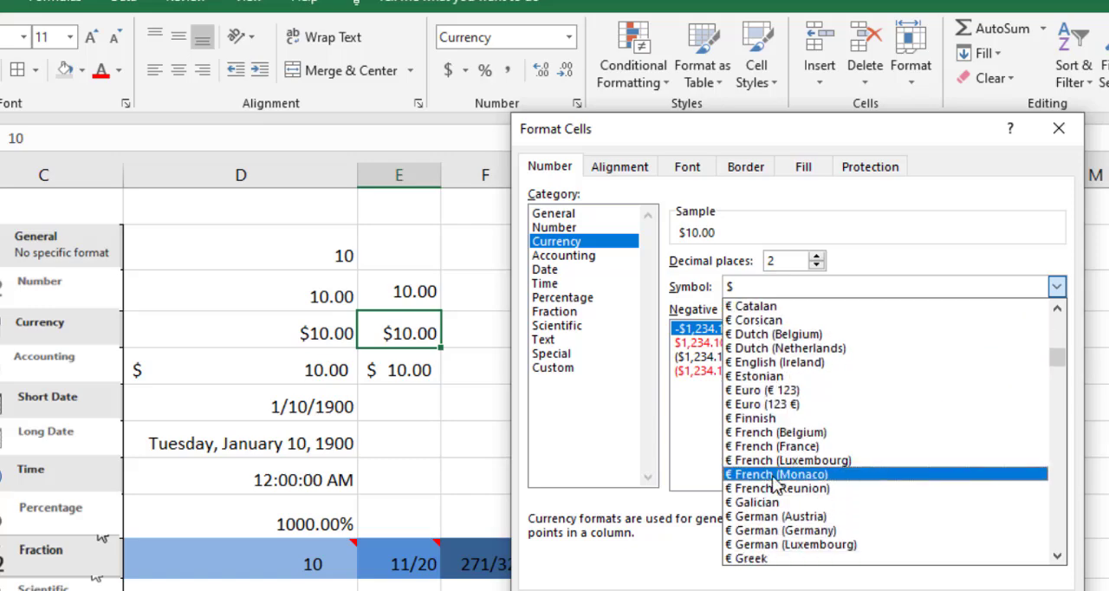
pyautogui.scroll(-6, 788, 498)
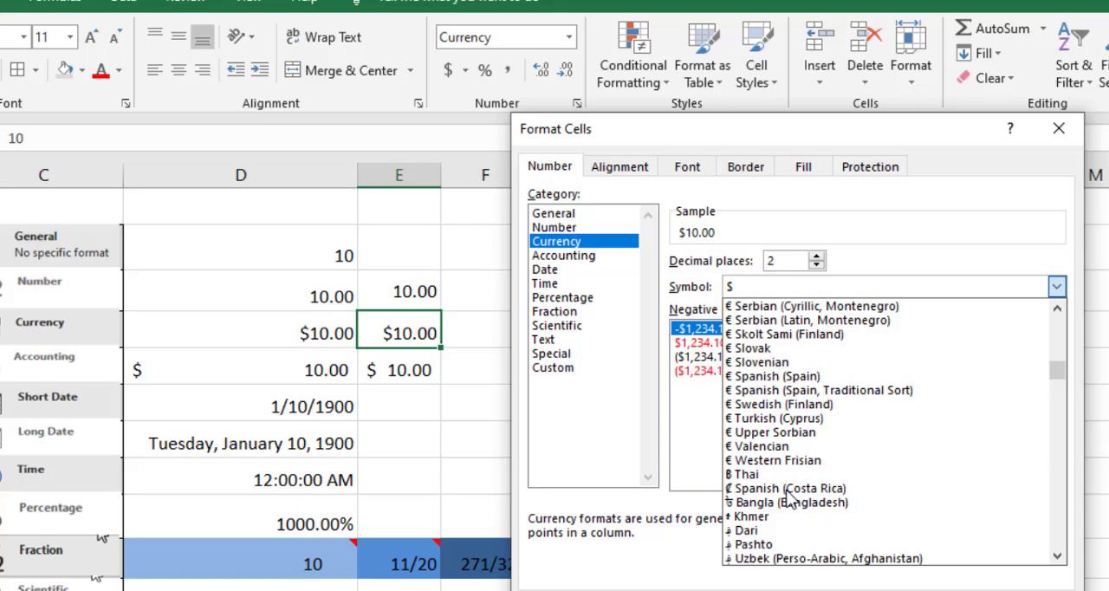
pyautogui.click(845, 508)
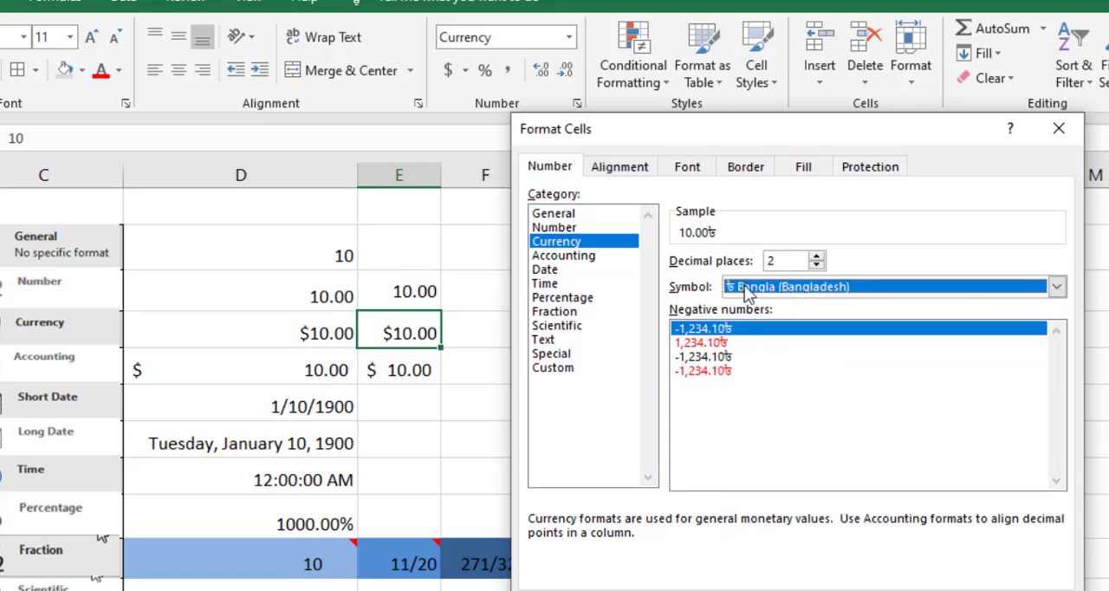
pyautogui.click(943, 590)
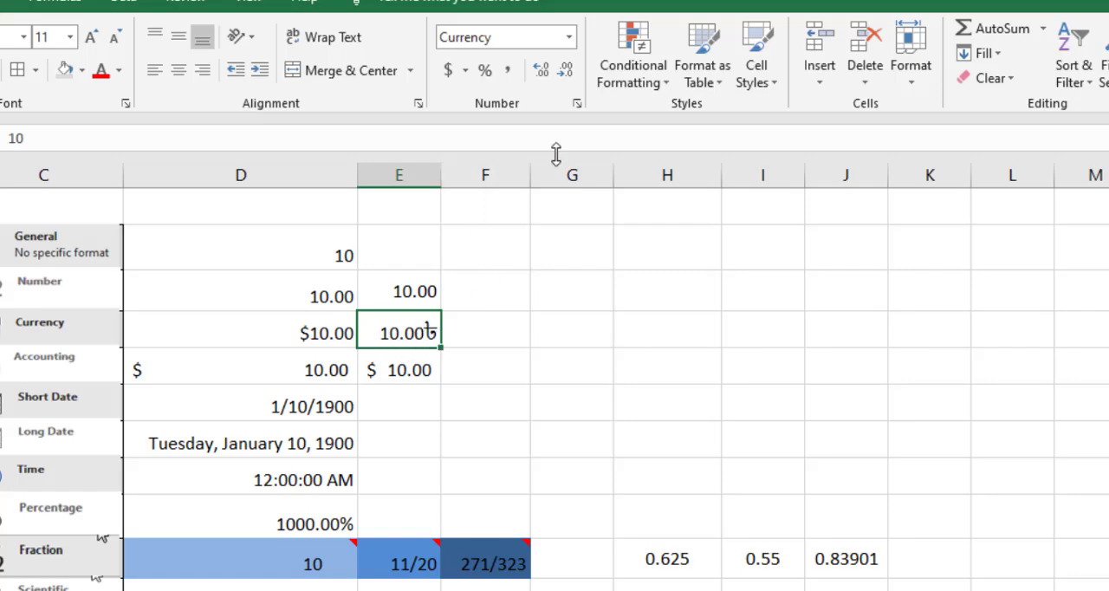
# Set the decimal places of the Currency format in cell E7 to 0.
pyautogui.click(577, 104)
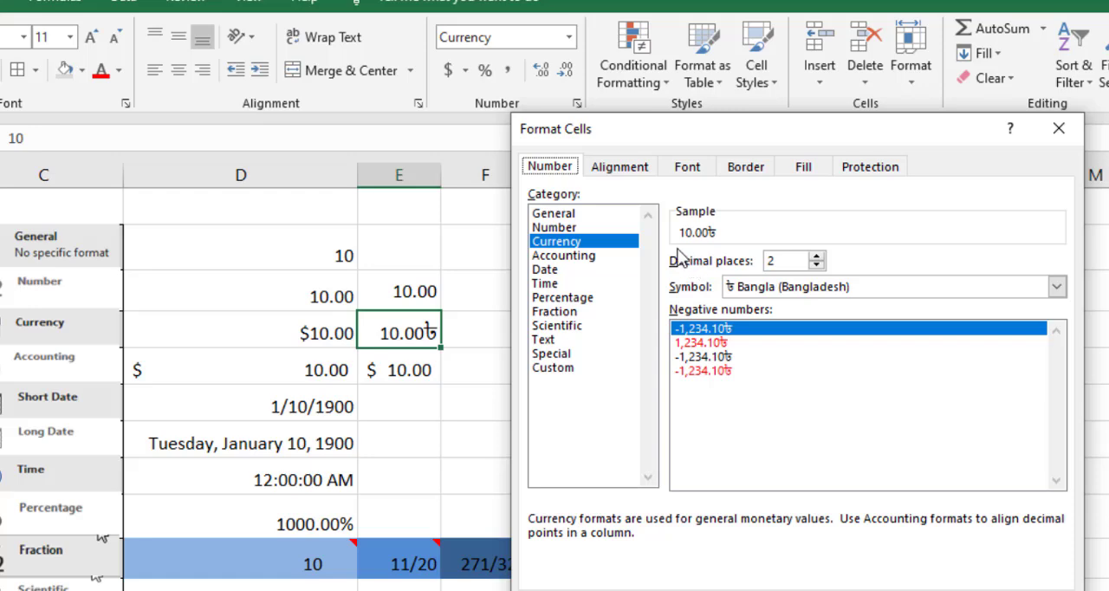
pyautogui.click(816, 266)
pyautogui.click(817, 266)
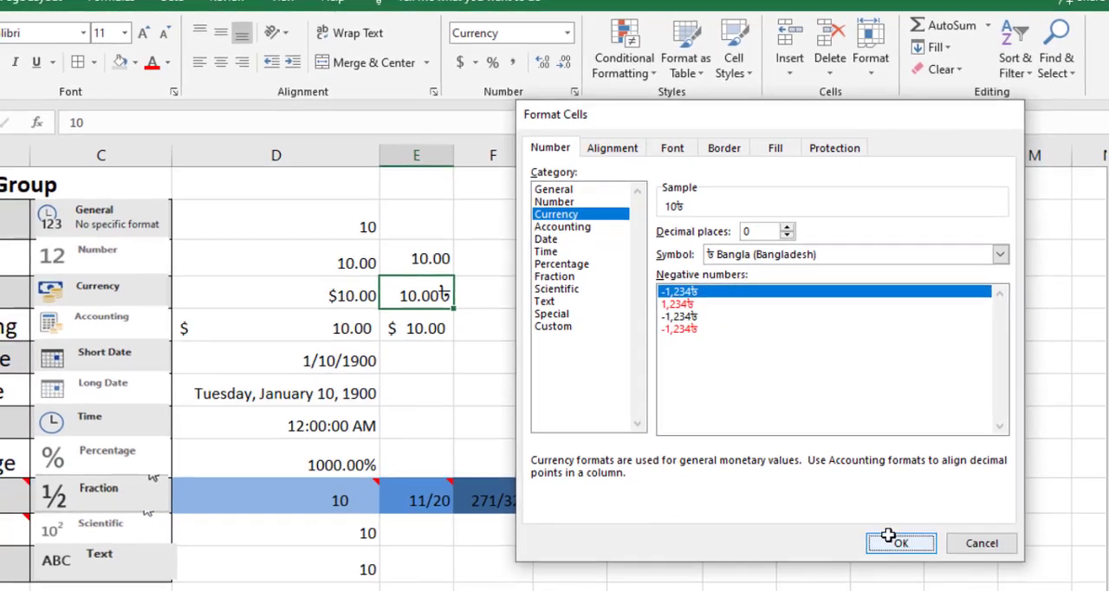
pyautogui.click(941, 589)
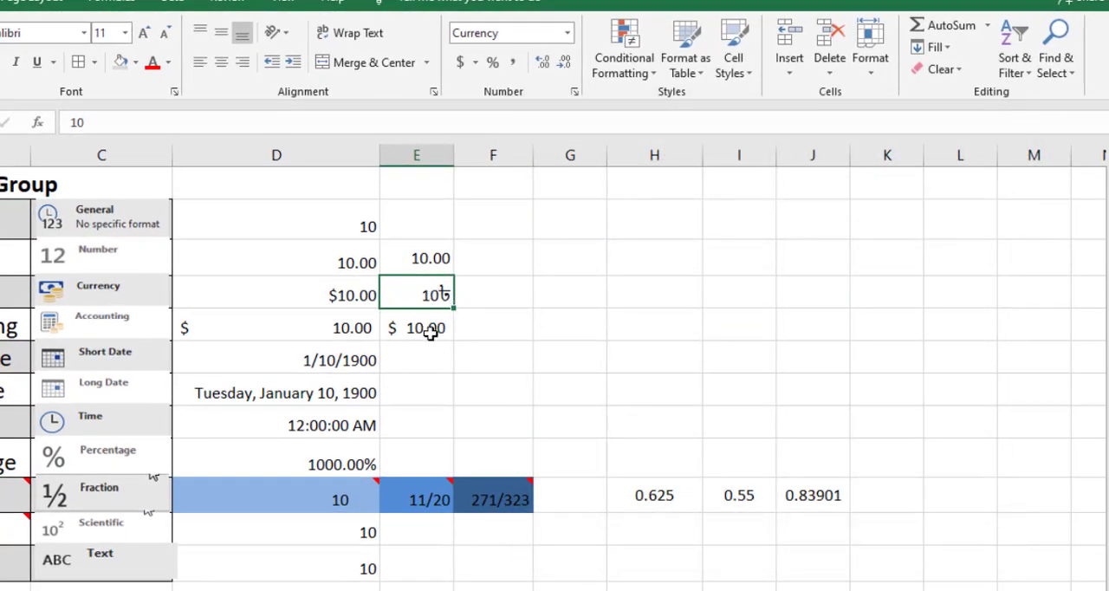
# Change the Accounting symbol of cell E8 to Bangla (Bangladesh).
pyautogui.click(431, 333)
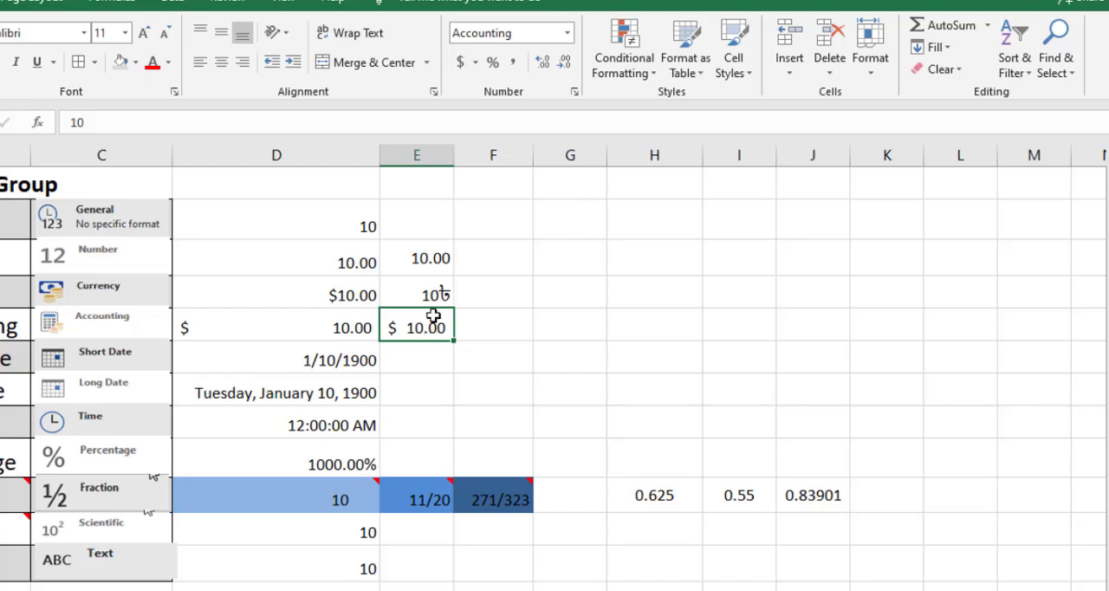
pyautogui.click(574, 91)
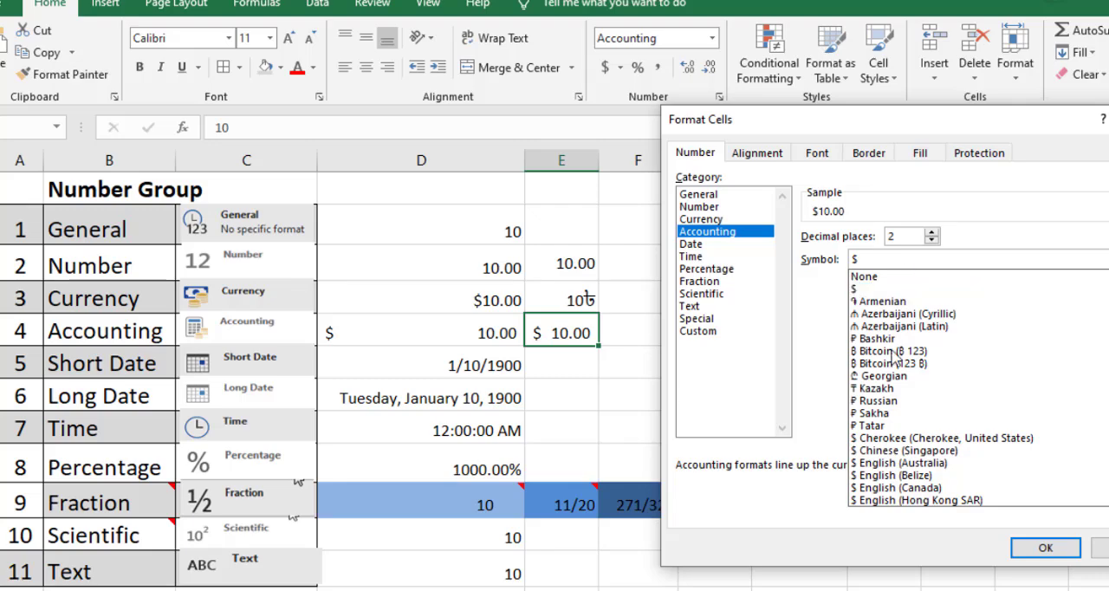
pyautogui.scroll(-8, 919, 390)
pyautogui.scroll(-8, 970, 429)
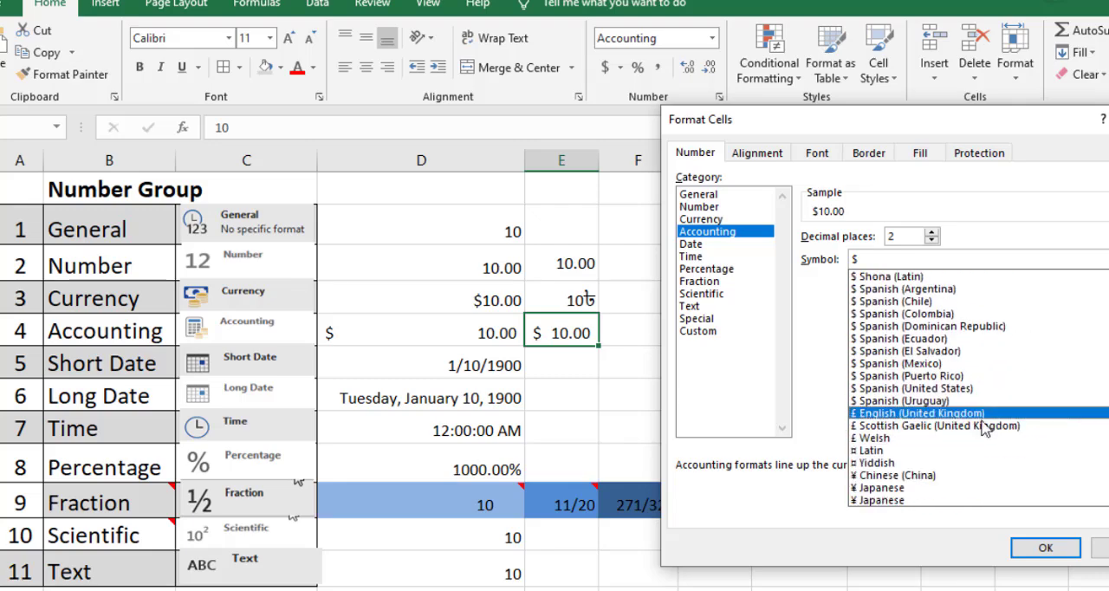
pyautogui.scroll(-4, 986, 428)
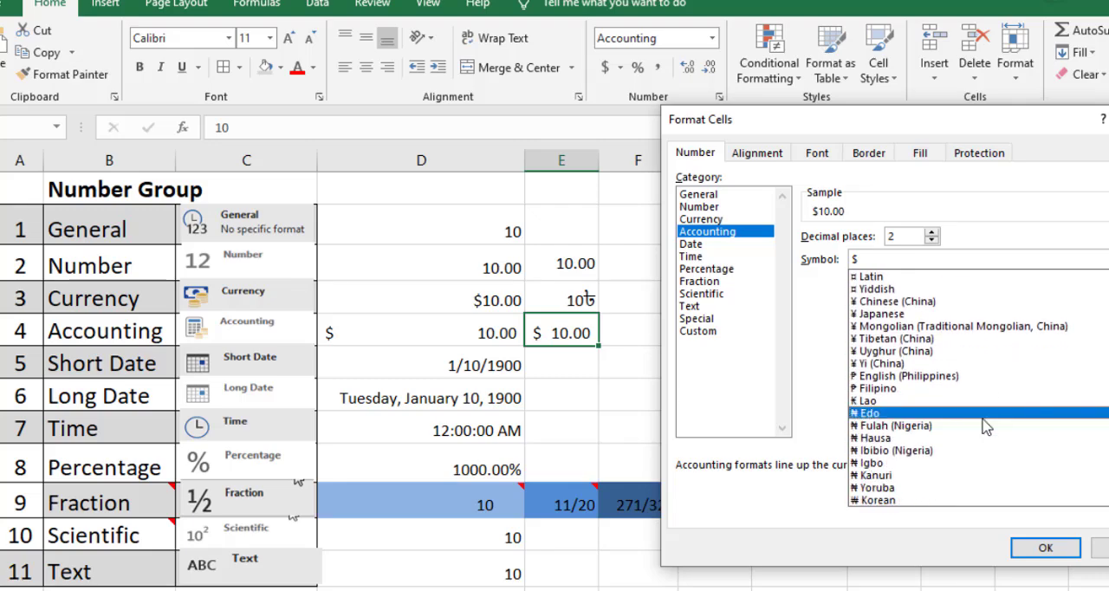
pyautogui.scroll(-9, 969, 456)
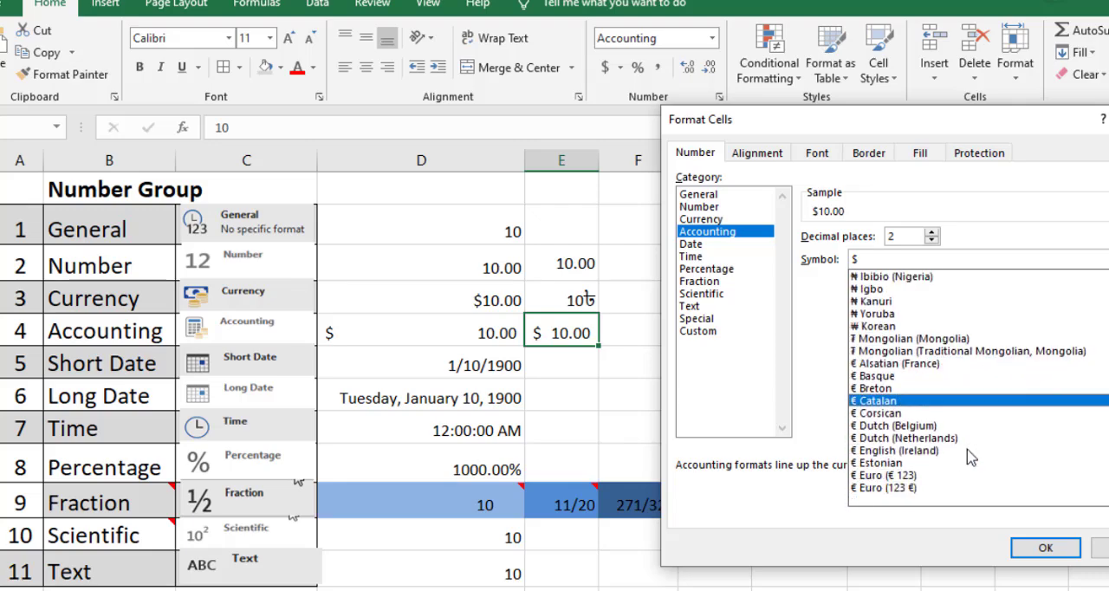
pyautogui.scroll(-6, 967, 409)
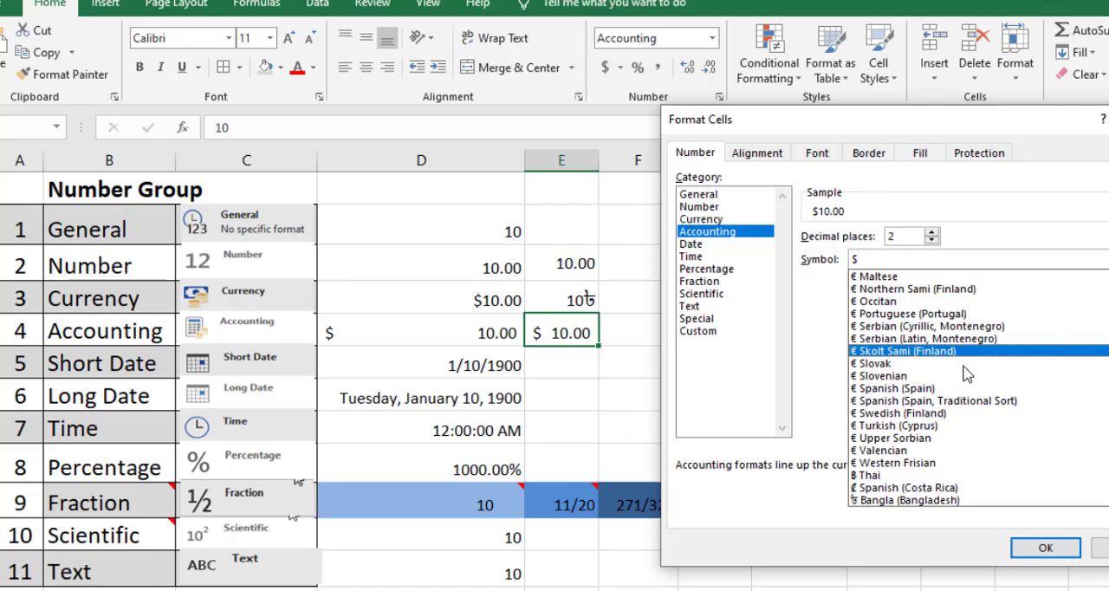
pyautogui.scroll(-1, 967, 433)
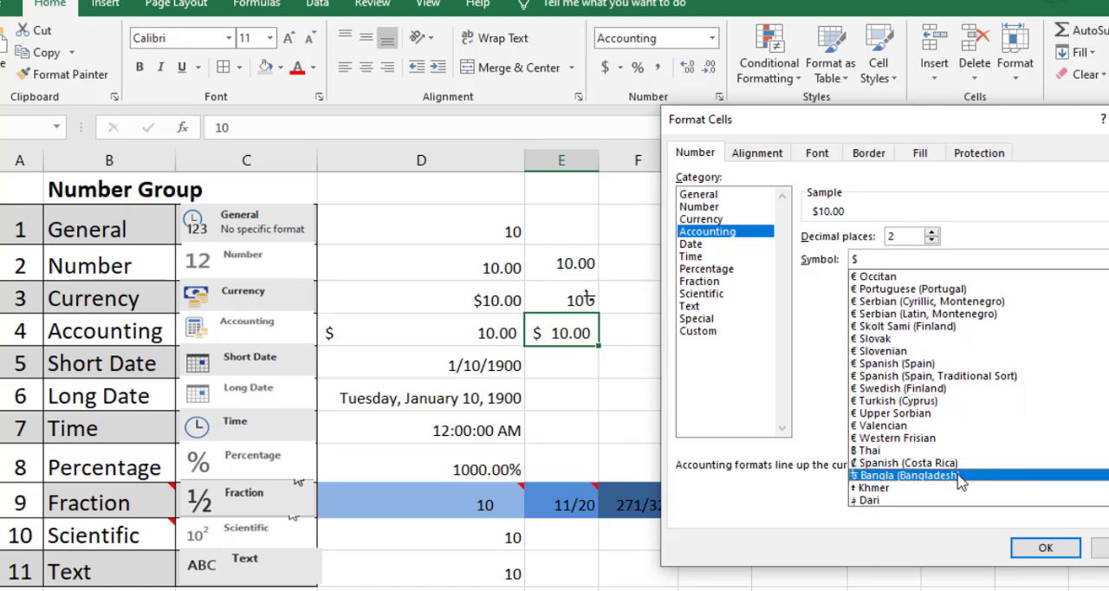
pyautogui.click(960, 476)
pyautogui.click(1045, 546)
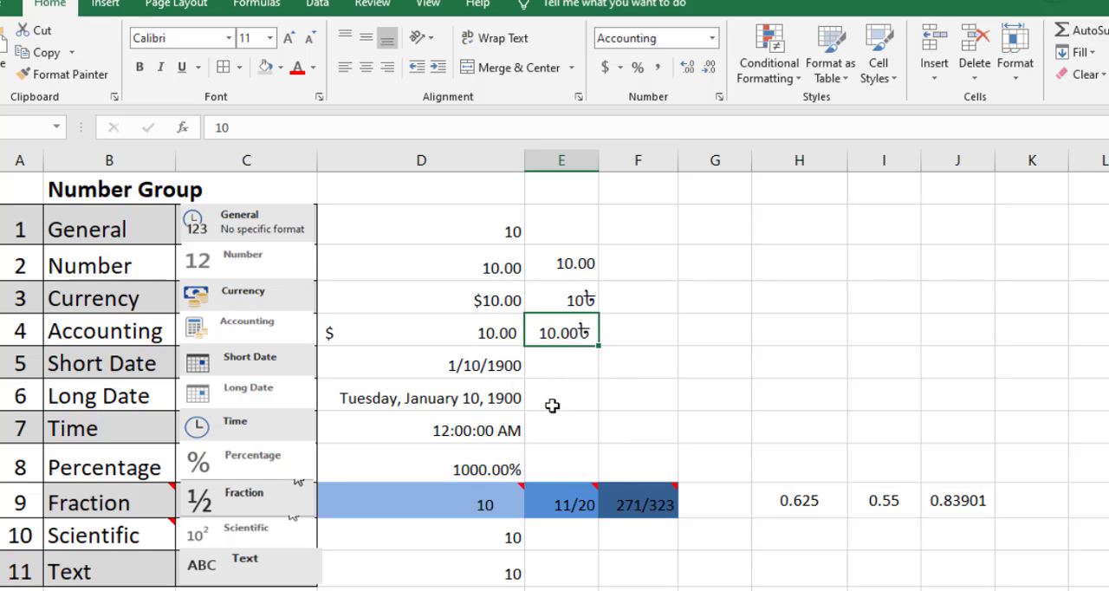
# Enter 9 in cell E9, beside the Short Date example, and apply the Short Date format to it.
pyautogui.click(578, 364)
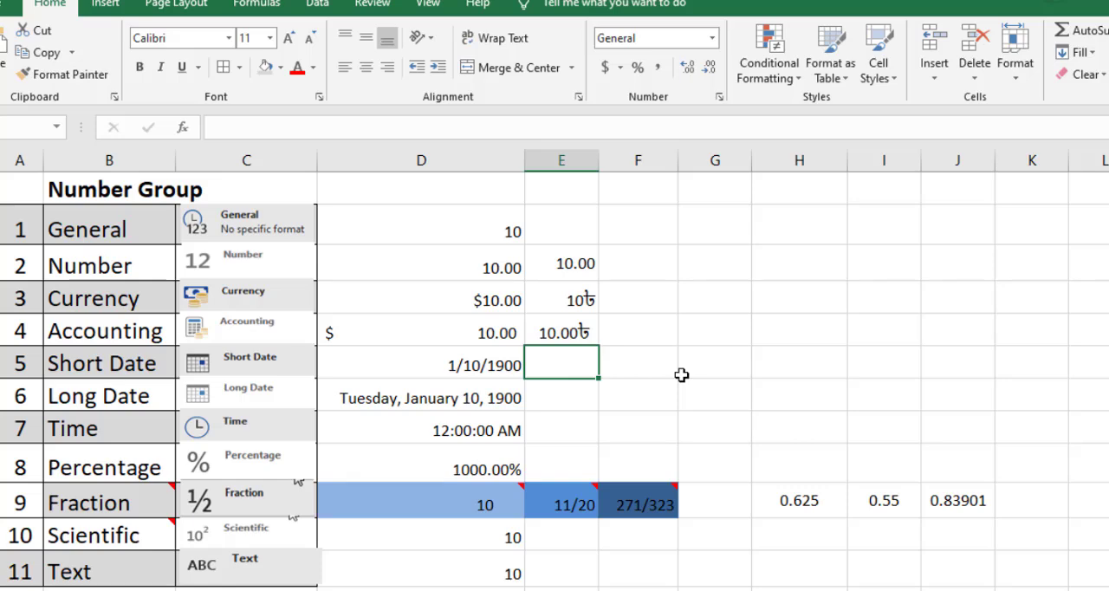
pyautogui.write('9')
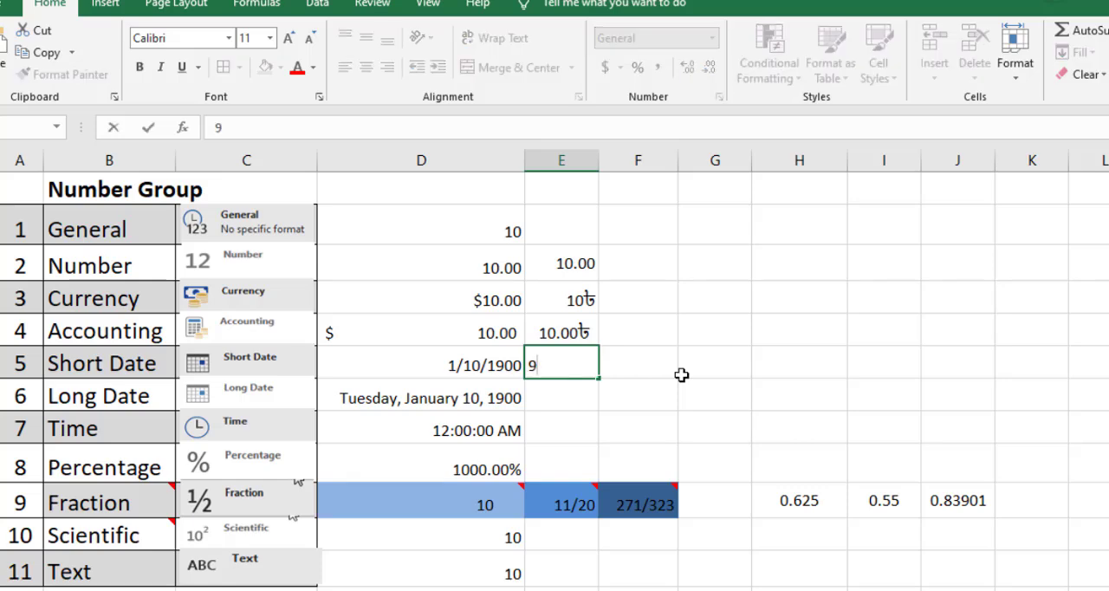
pyautogui.click(570, 392)
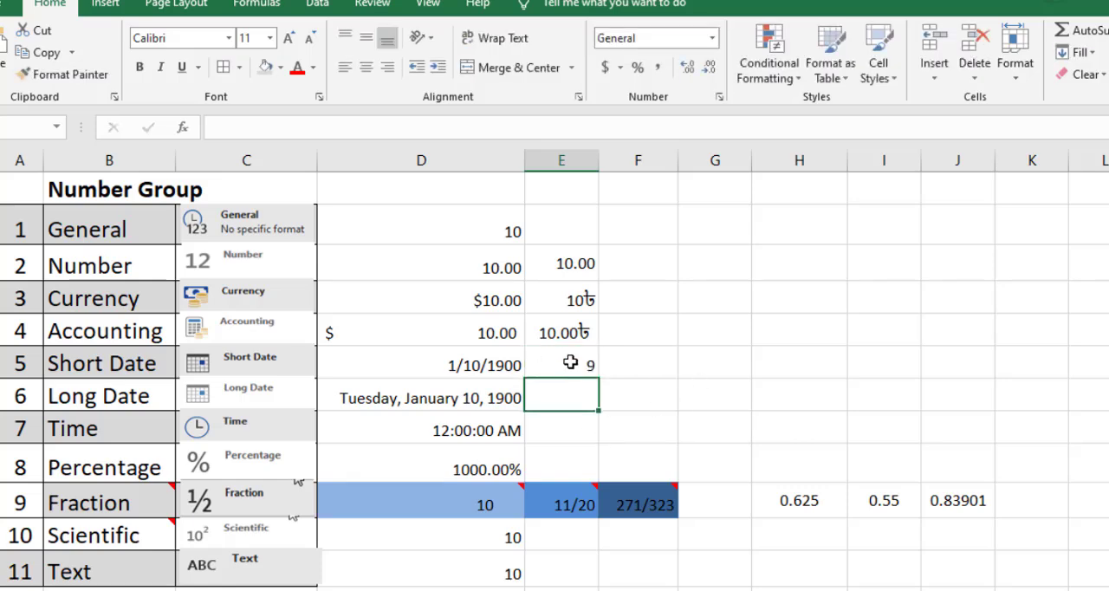
pyautogui.click(574, 362)
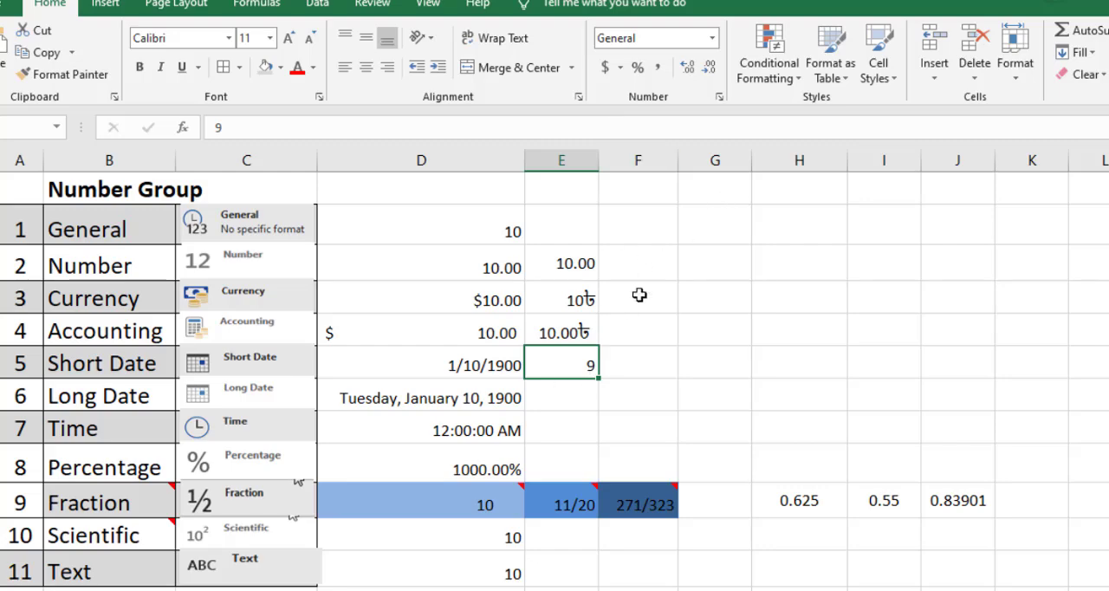
pyautogui.click(712, 38)
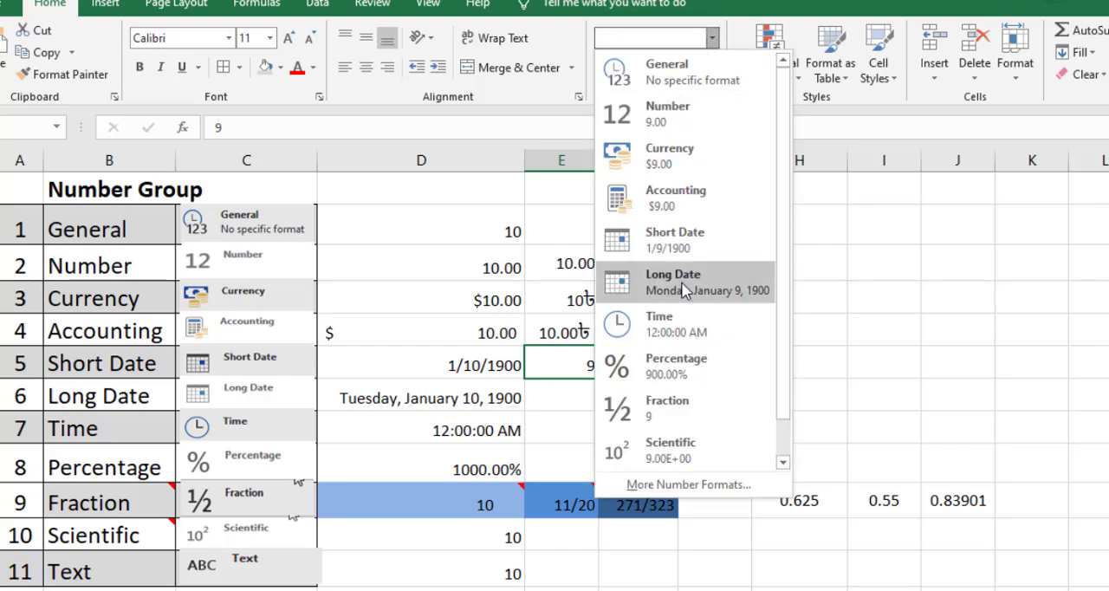
pyautogui.click(689, 258)
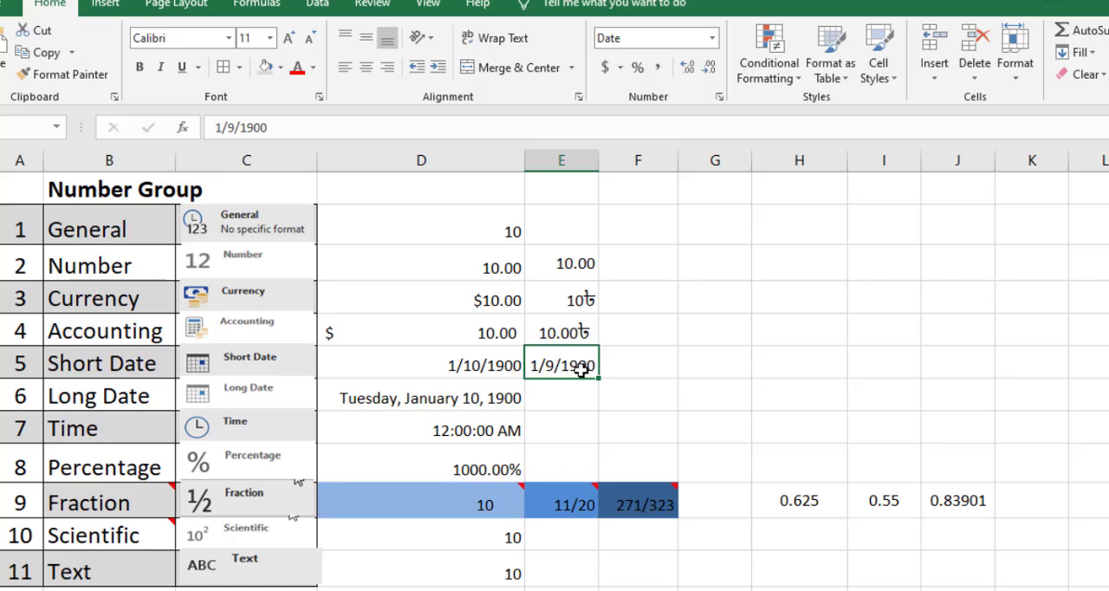
# Change the date in cell E9, beside the Short Date example, to 9/9/2021, the current date shown by the system calendar.
pyautogui.doubleClick(539, 365)
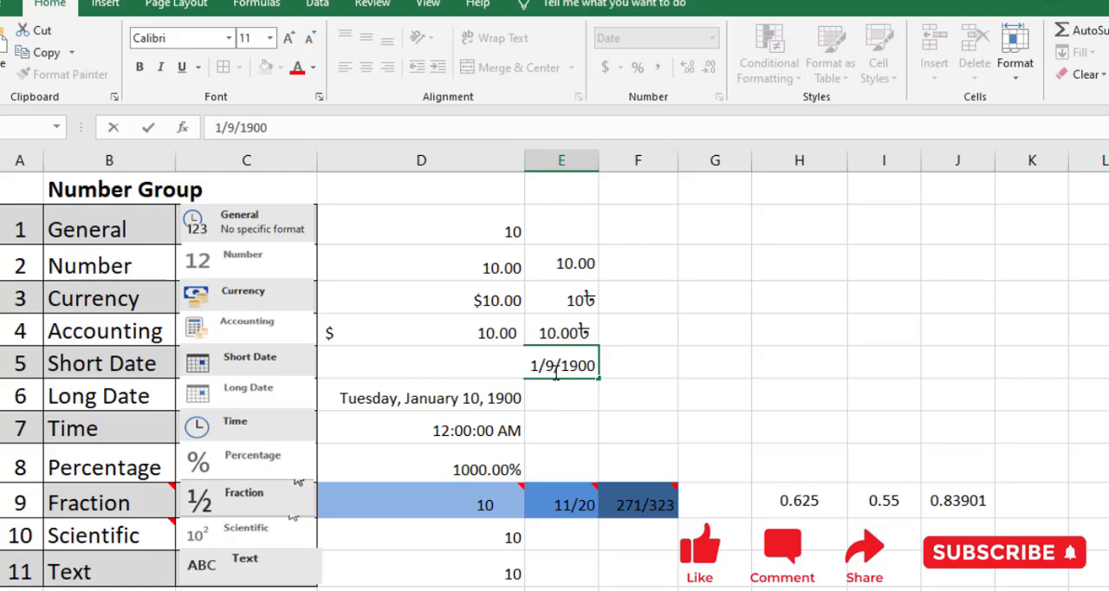
pyautogui.moveTo(556, 371); pyautogui.dragTo(546, 371)
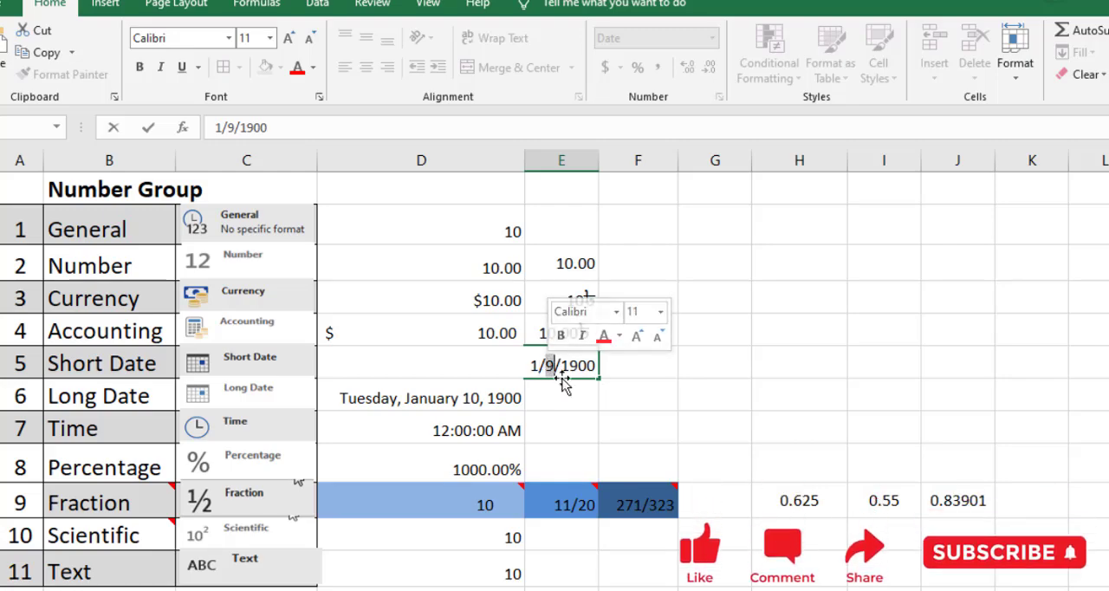
pyautogui.click(581, 367)
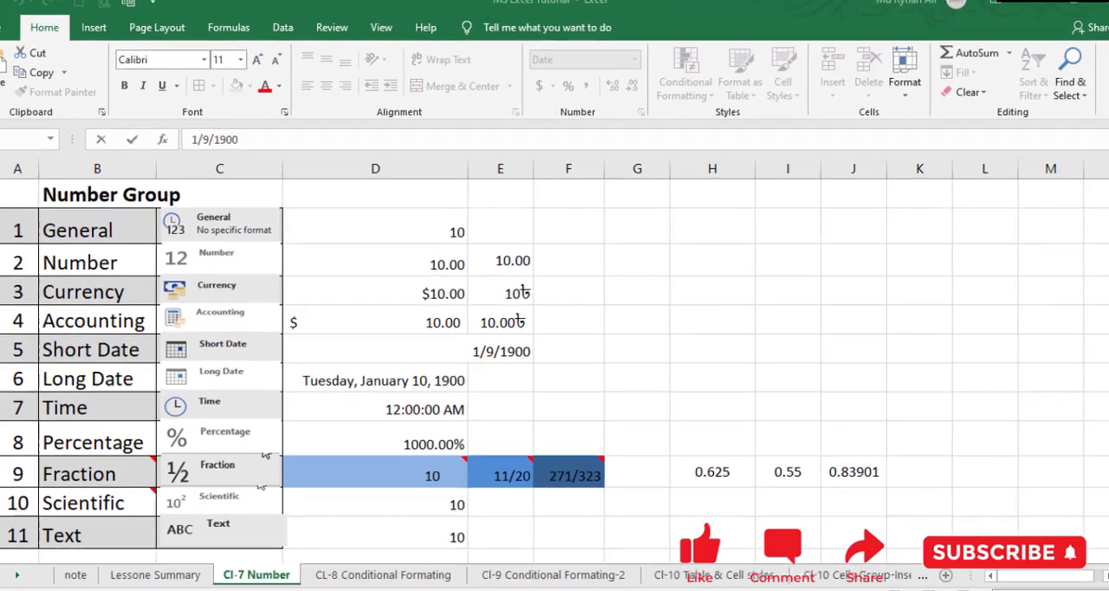
pyautogui.click(1040, 590)
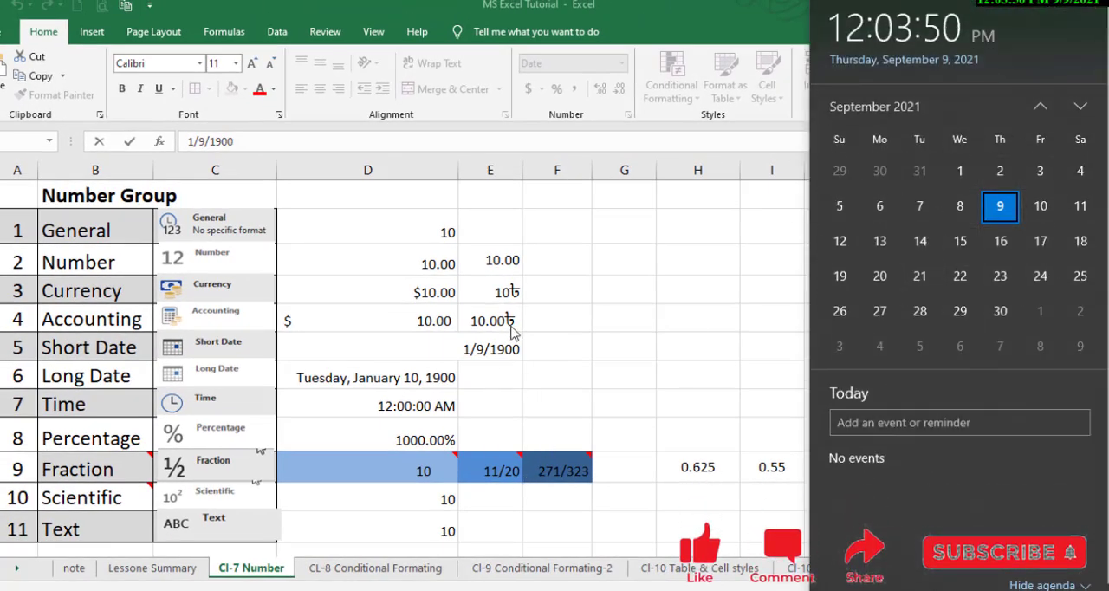
pyautogui.click(486, 350)
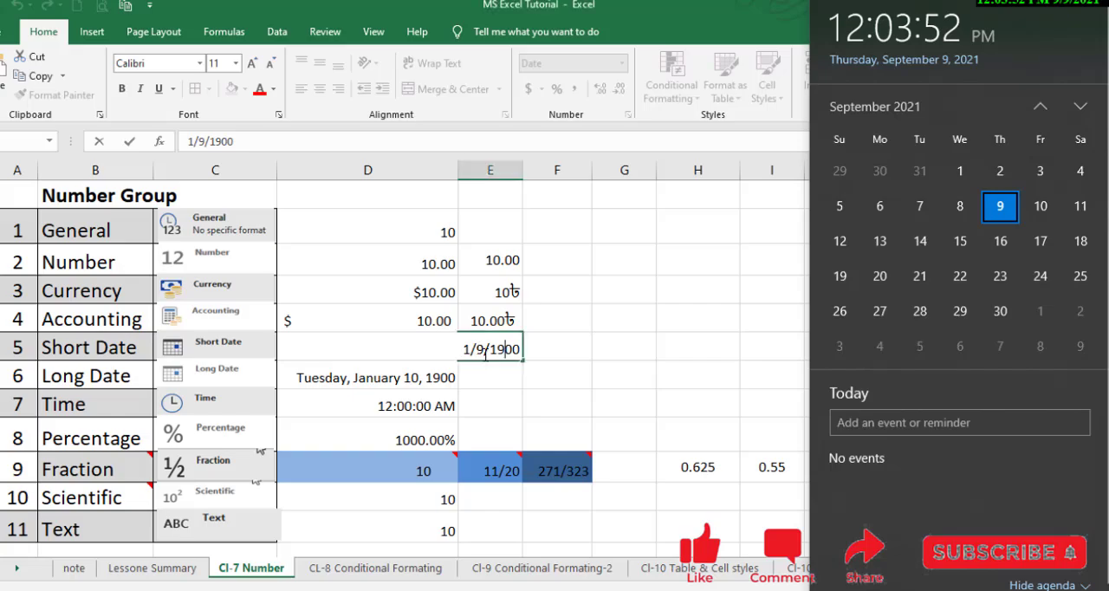
pyautogui.moveTo(471, 349); pyautogui.dragTo(464, 349)
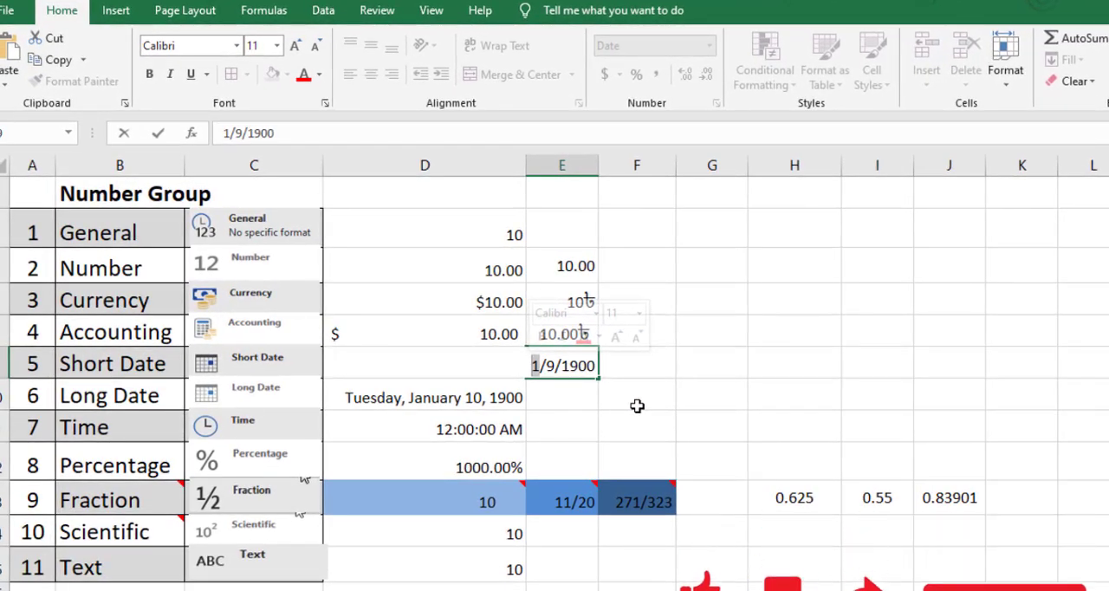
pyautogui.write('1')
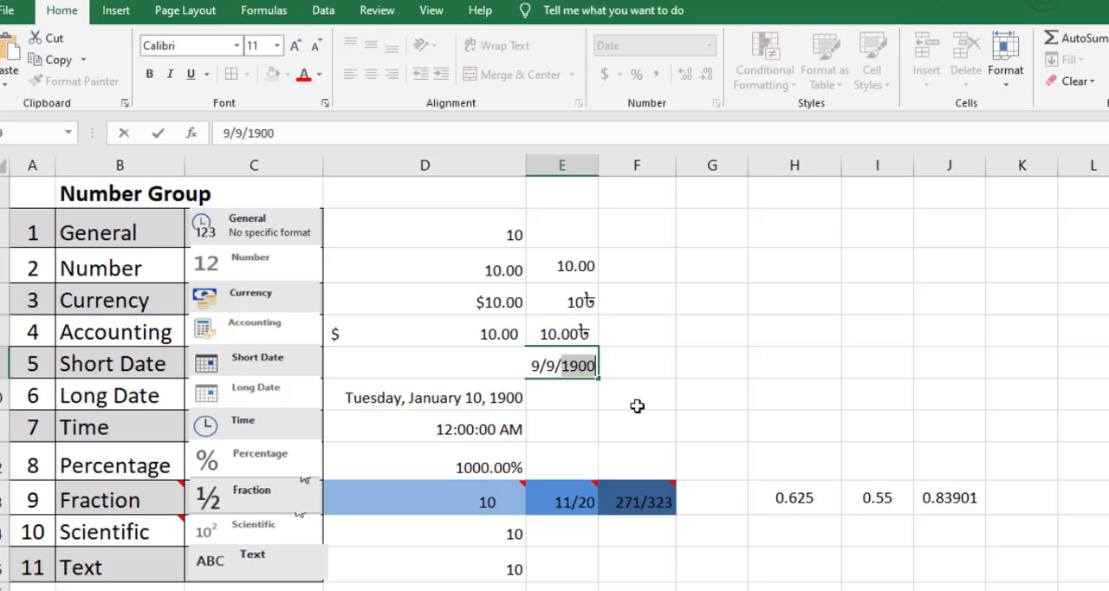
pyautogui.write('2021')
pyautogui.press('Return')
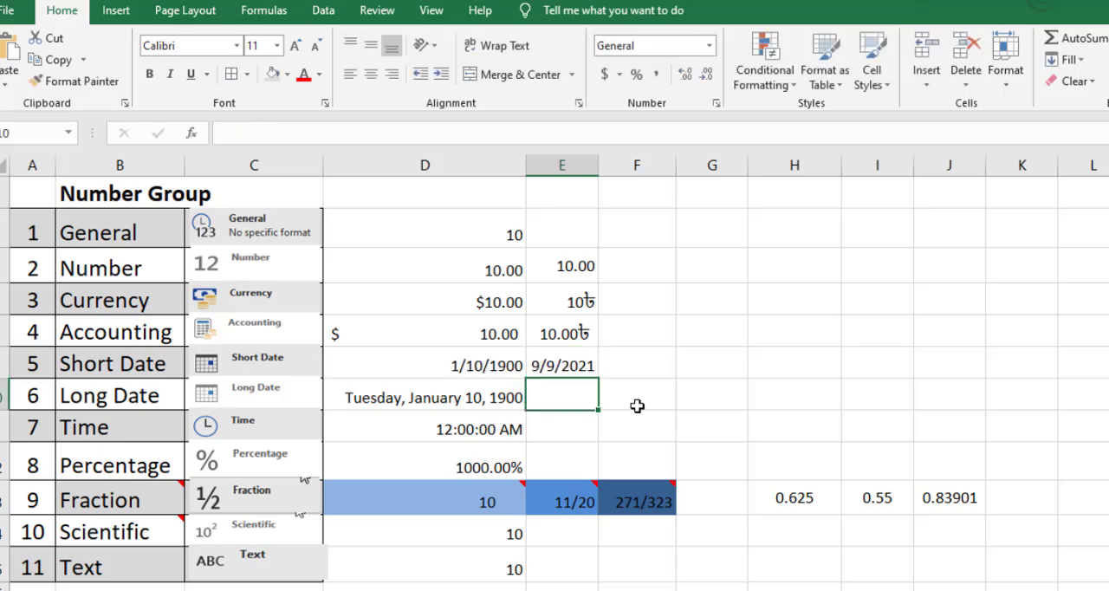
# Widen column E to roughly the width of column D so that a long date fits.
pyautogui.click(586, 364)
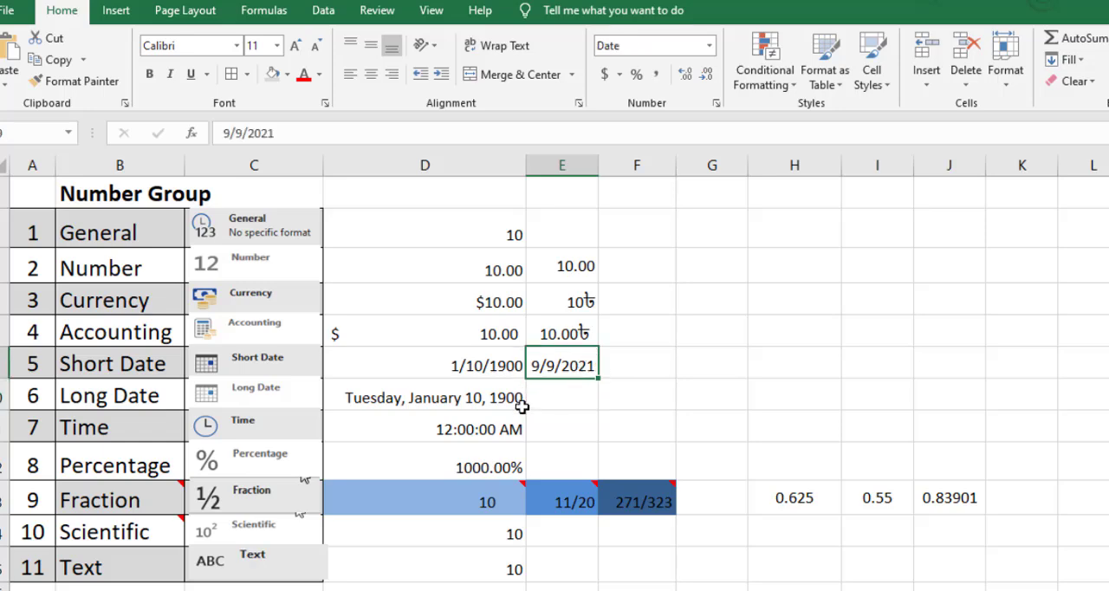
pyautogui.click(574, 403)
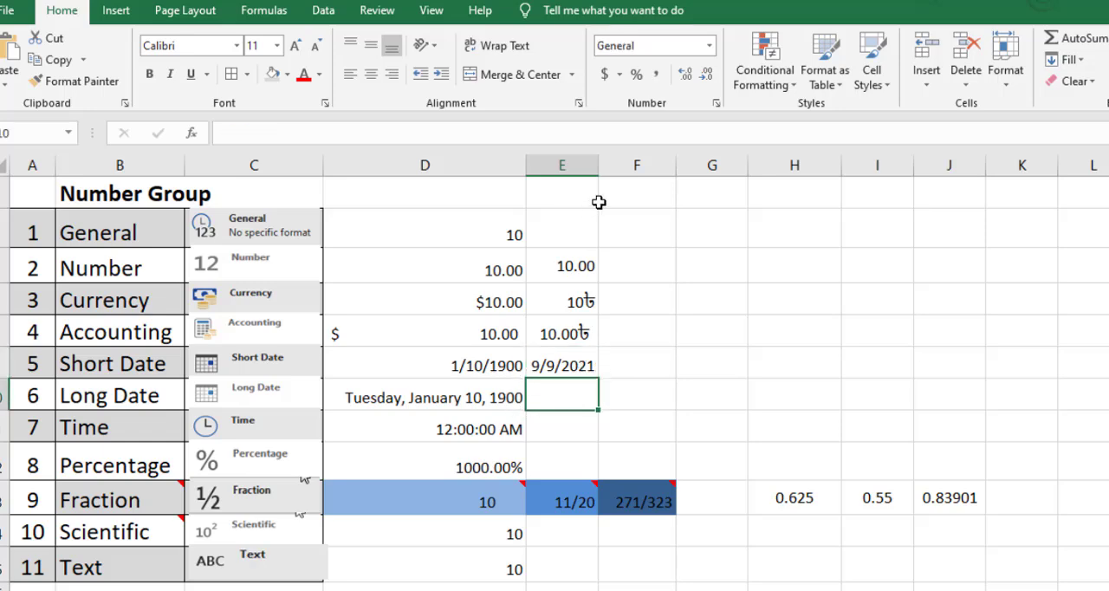
pyautogui.moveTo(600, 170); pyautogui.dragTo(735, 210)
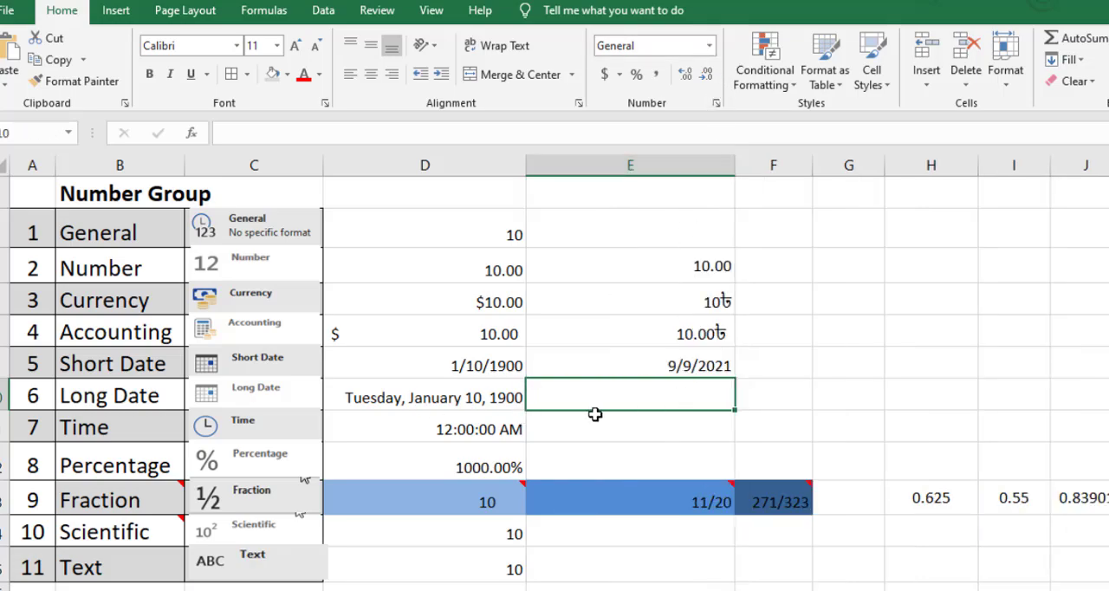
# Enter 9 in cell E10, beside the Long Date example, and apply the Long Date format to it.
pyautogui.write('9')
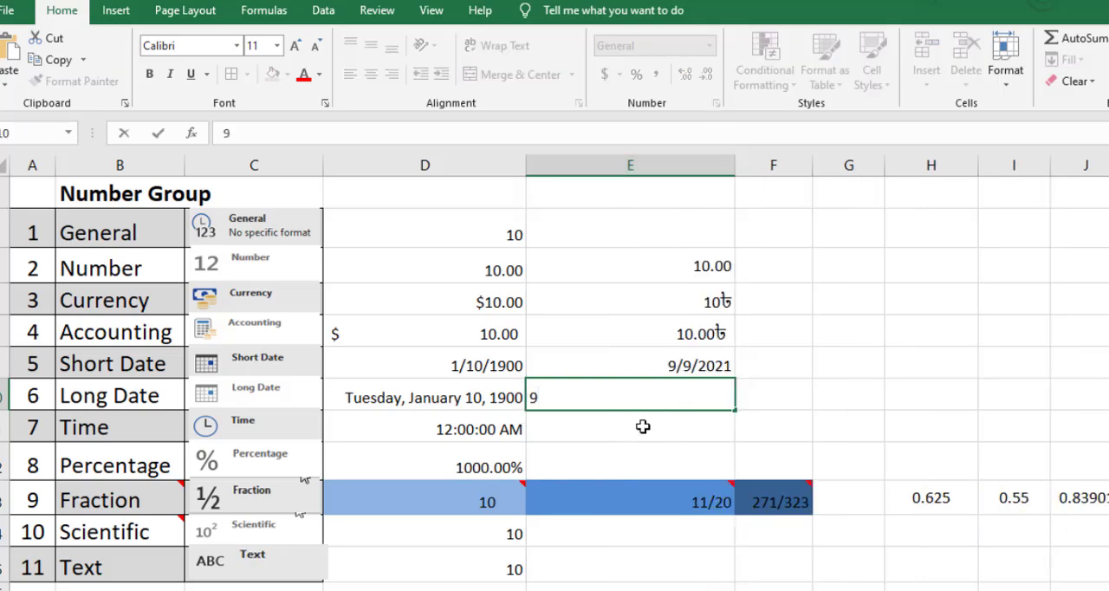
pyautogui.press('Return')
pyautogui.press('Up')
pyautogui.click(708, 45)
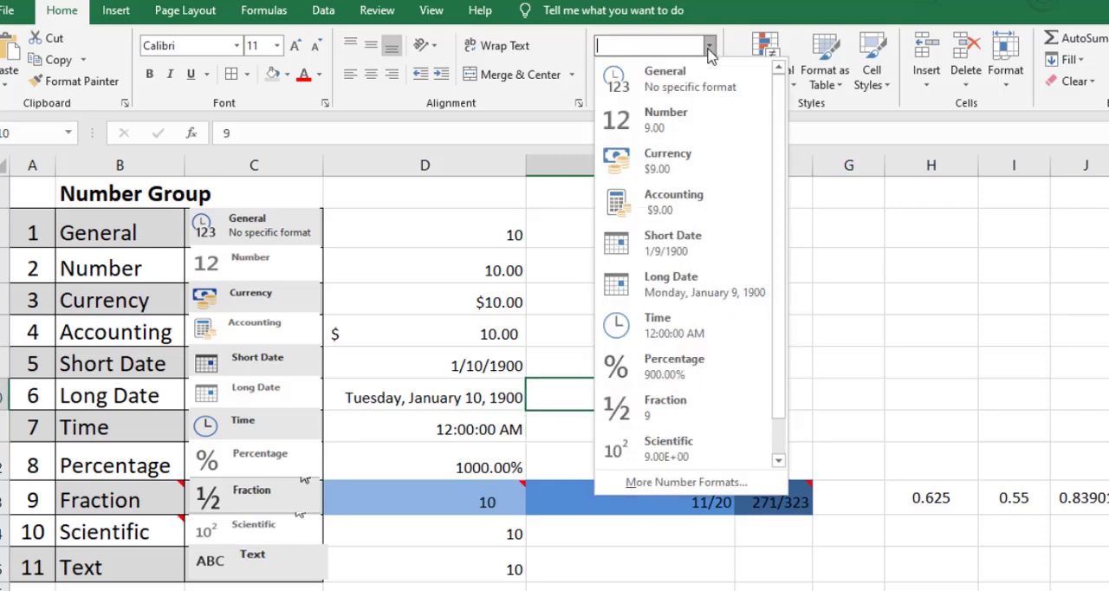
pyautogui.click(700, 286)
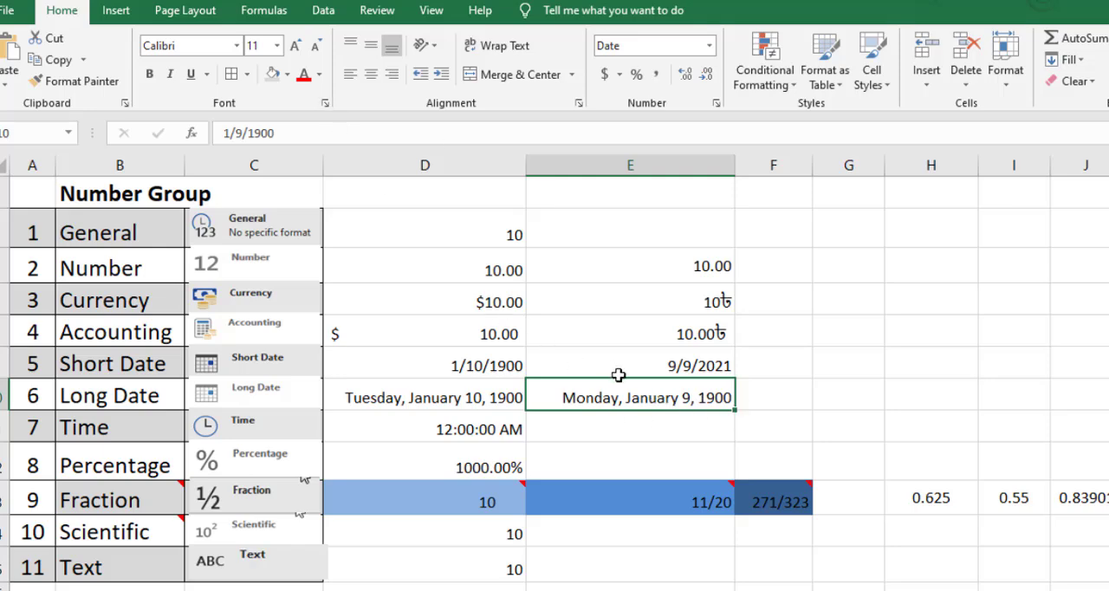
# Change the date in cell E10, beside the Long Date example, to 9/9/2021.
pyautogui.click(288, 133)
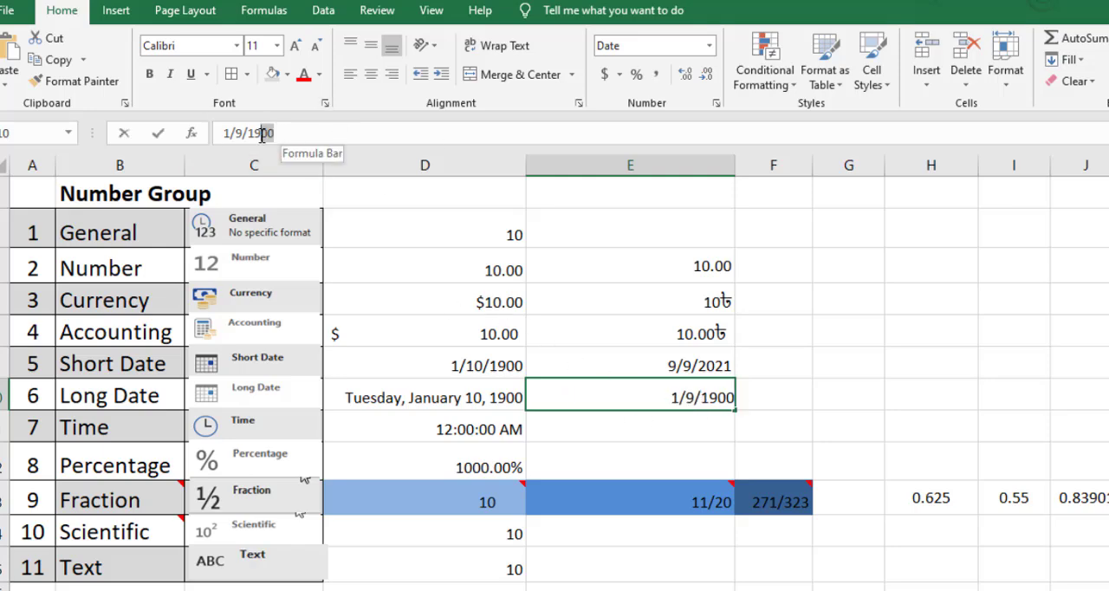
pyautogui.moveTo(262, 136); pyautogui.dragTo(259, 136)
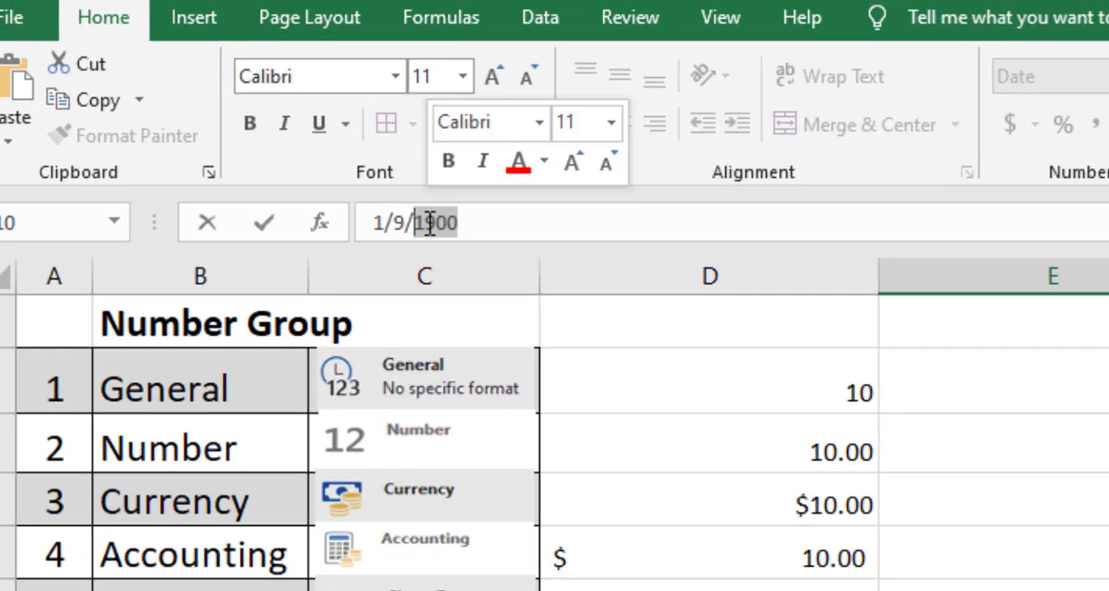
pyautogui.write('02')
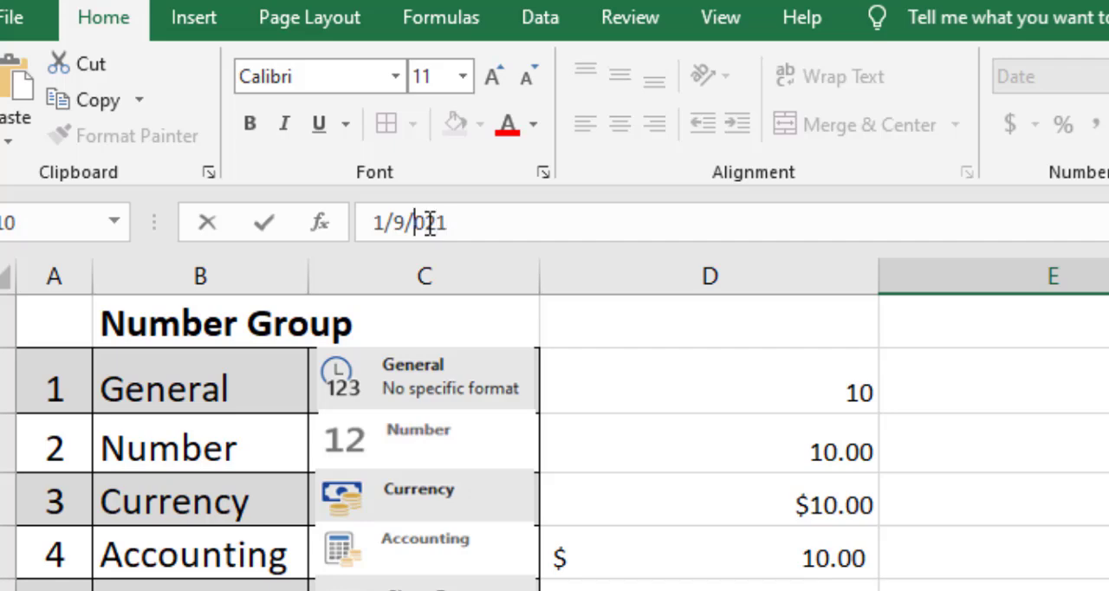
pyautogui.write('2')
pyautogui.press('BackSpace')
pyautogui.write('9')
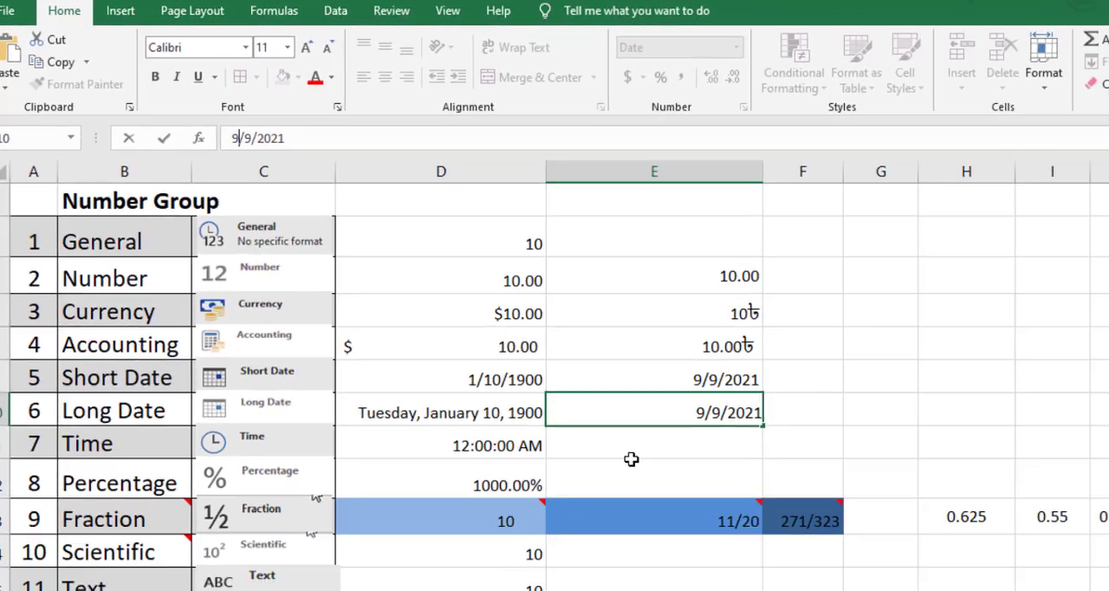
pyautogui.click(630, 459)
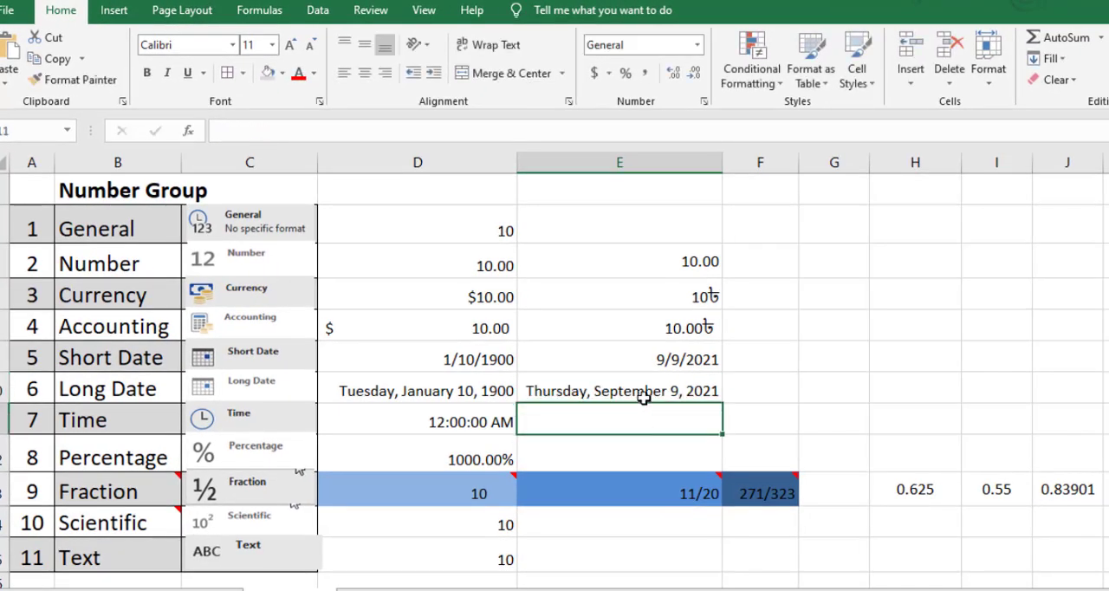
pyautogui.click(688, 416)
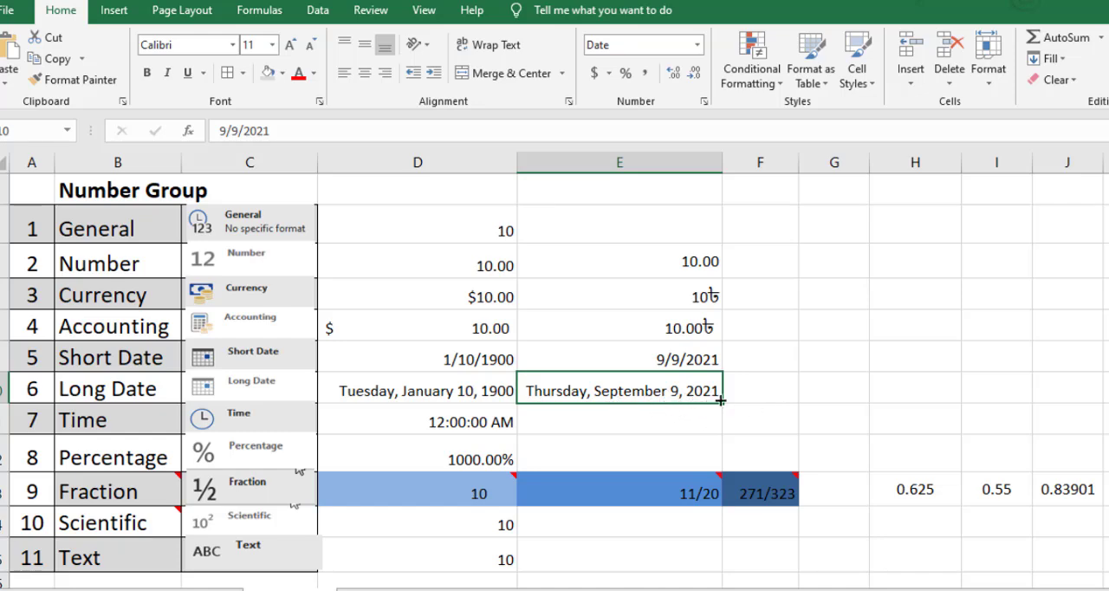
pyautogui.click(675, 421)
# Apply the 14-Mar-12 date type to the short date in cell E9 through its full number formatting options.
pyautogui.click(671, 360)
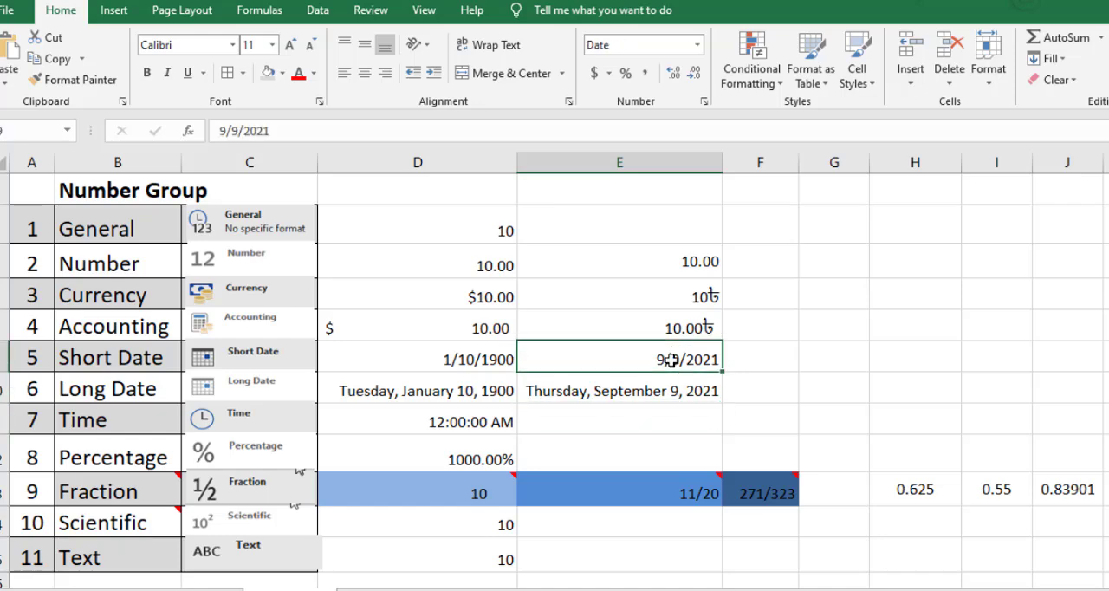
pyautogui.click(704, 102)
pyautogui.moveTo(796, 142); pyautogui.dragTo(799, 78)
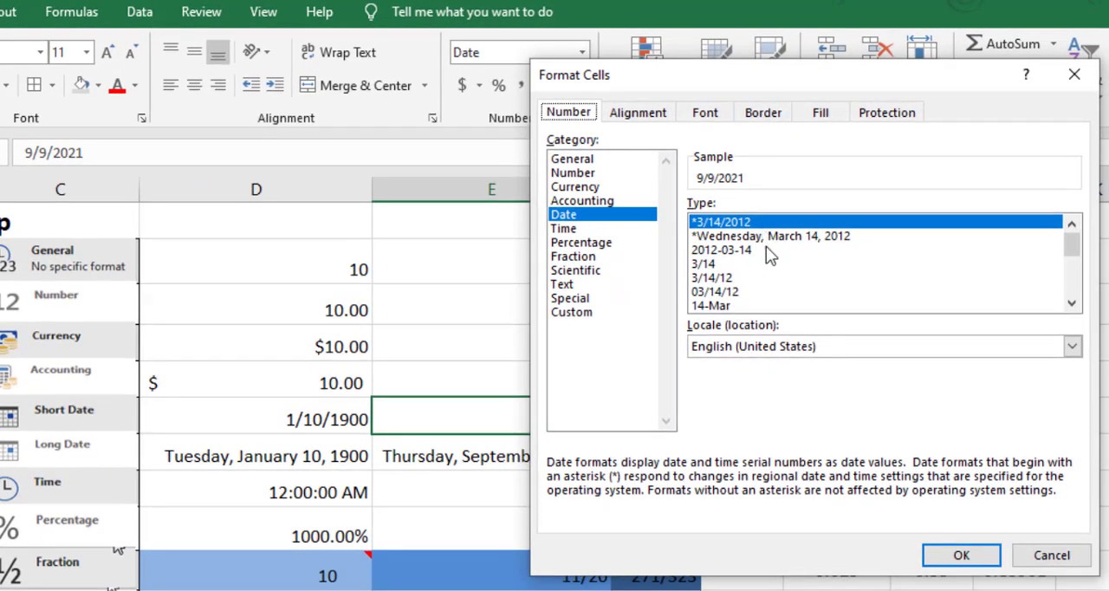
pyautogui.moveTo(687, 208)
pyautogui.mouseDown()
pyautogui.moveTo(849, 282)
pyautogui.moveTo(1071, 336)
pyautogui.moveTo(1070, 322)
pyautogui.mouseUp()
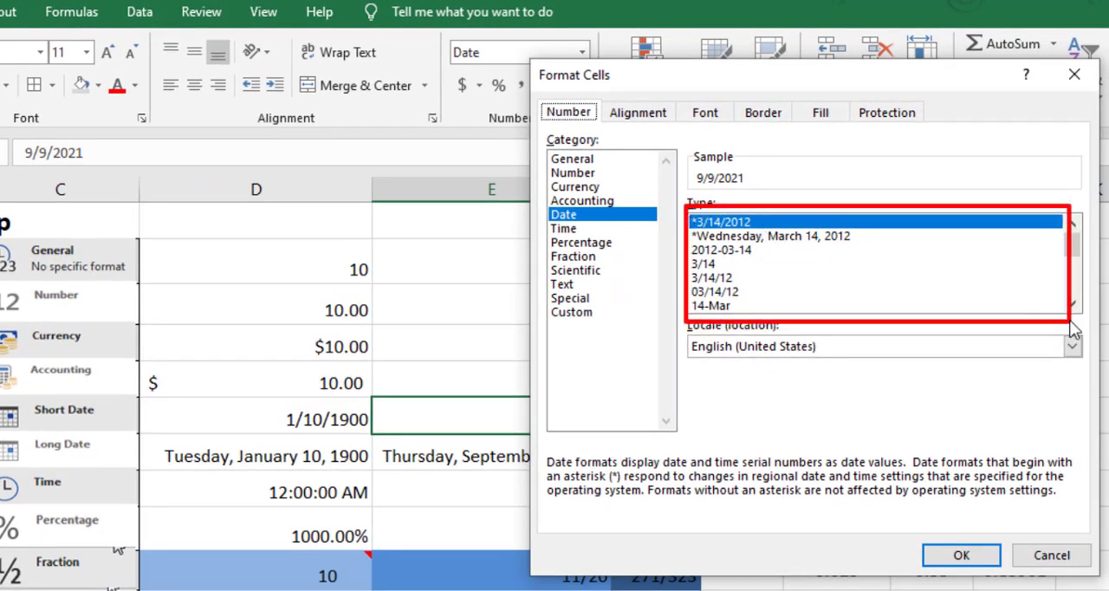
pyautogui.press('Escape')
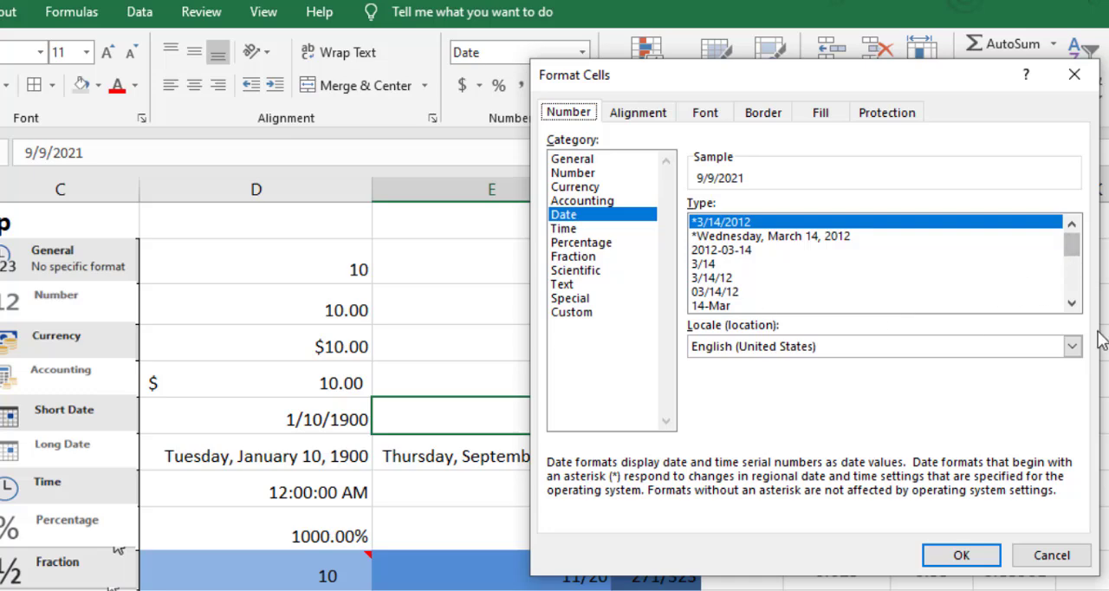
pyautogui.click(1072, 302)
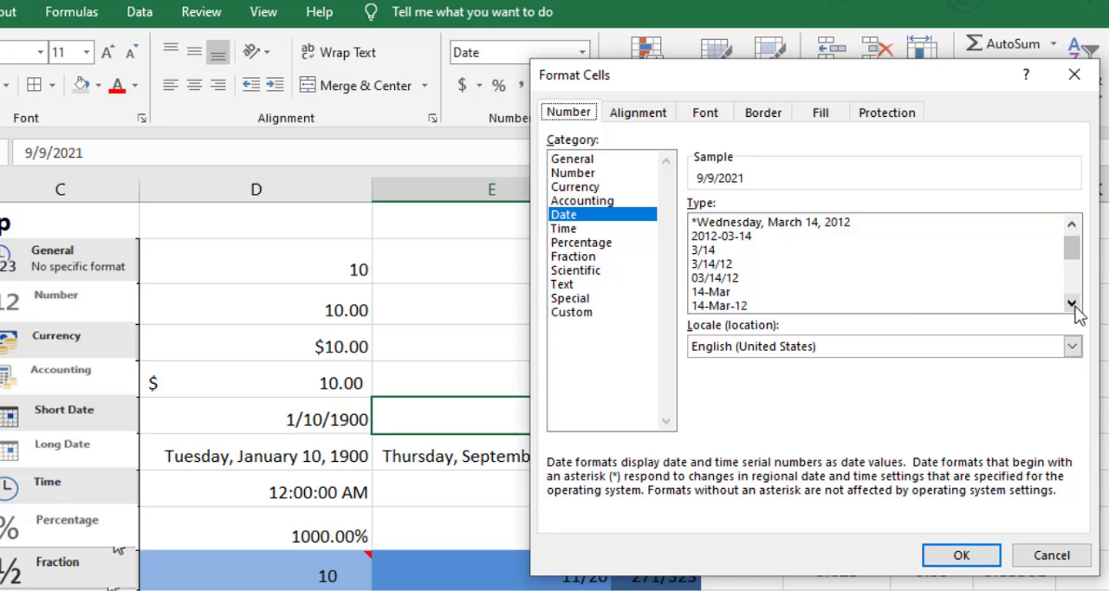
pyautogui.click(726, 306)
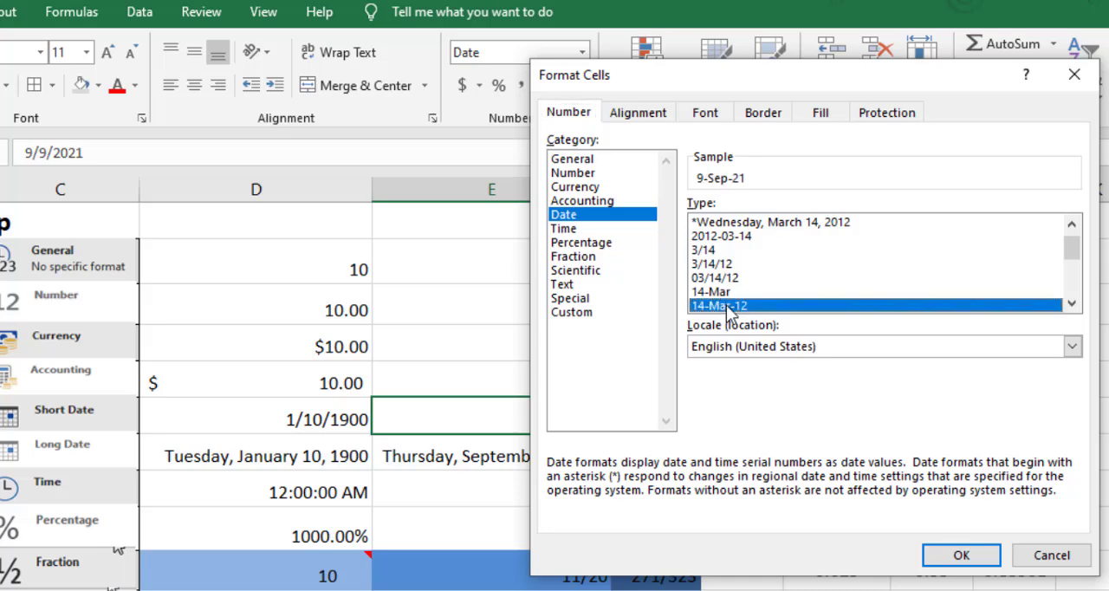
pyautogui.click(962, 556)
# Switch the short date in cell E9 to the 14-Mar date type, showing only day and month.
pyautogui.click(545, 463)
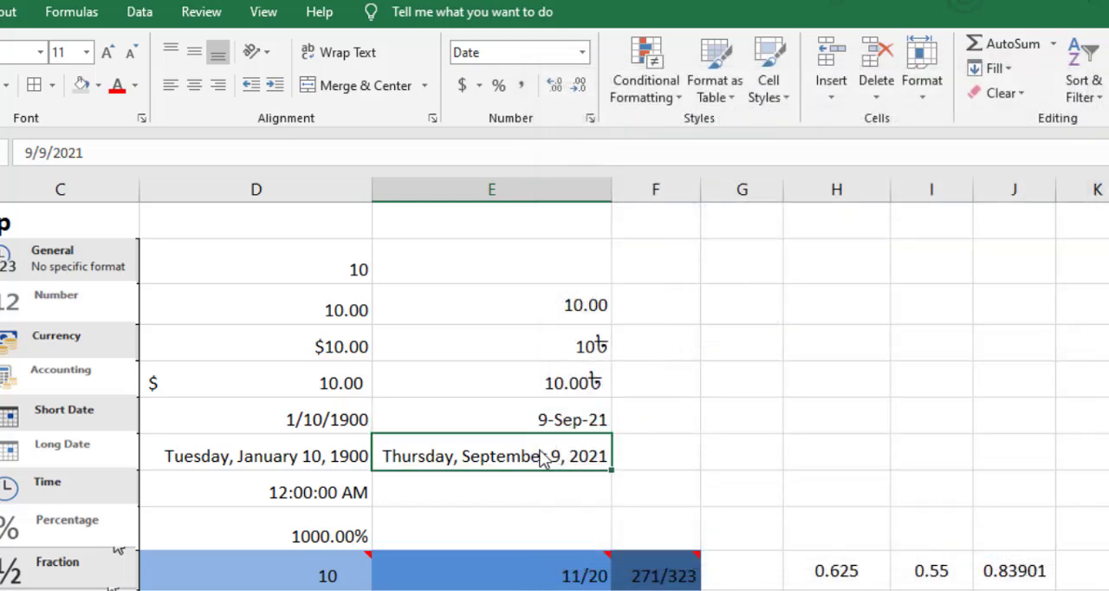
pyautogui.click(556, 430)
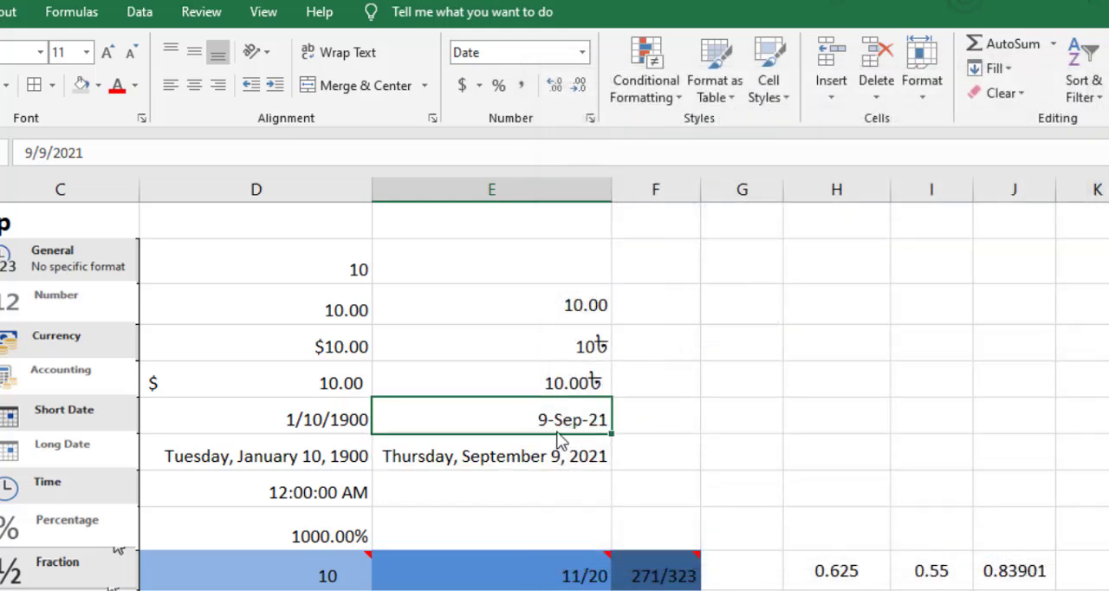
pyautogui.click(591, 119)
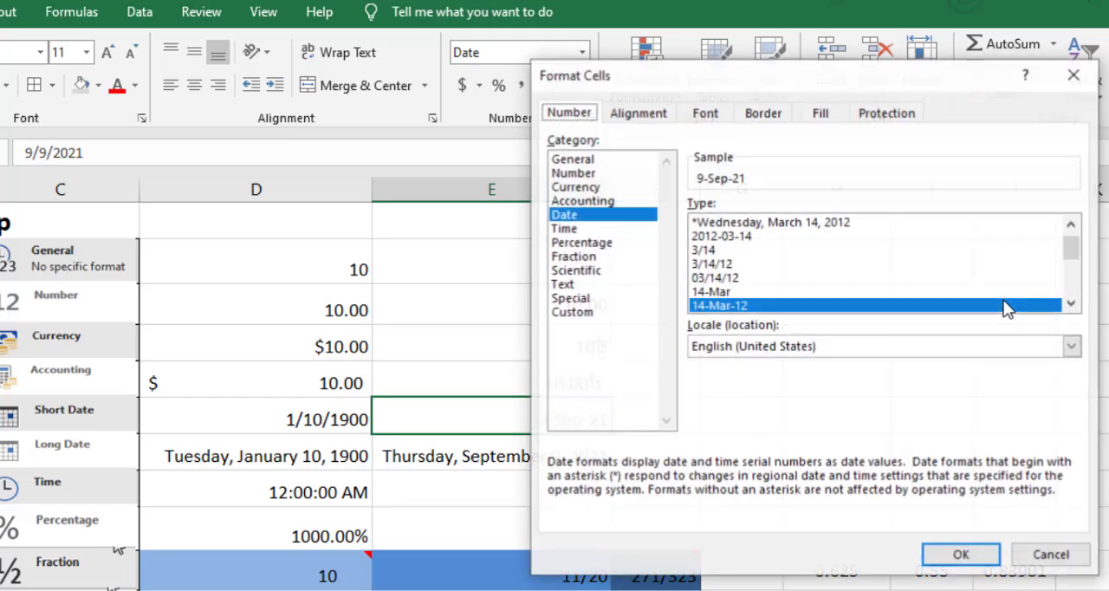
pyautogui.click(1072, 303)
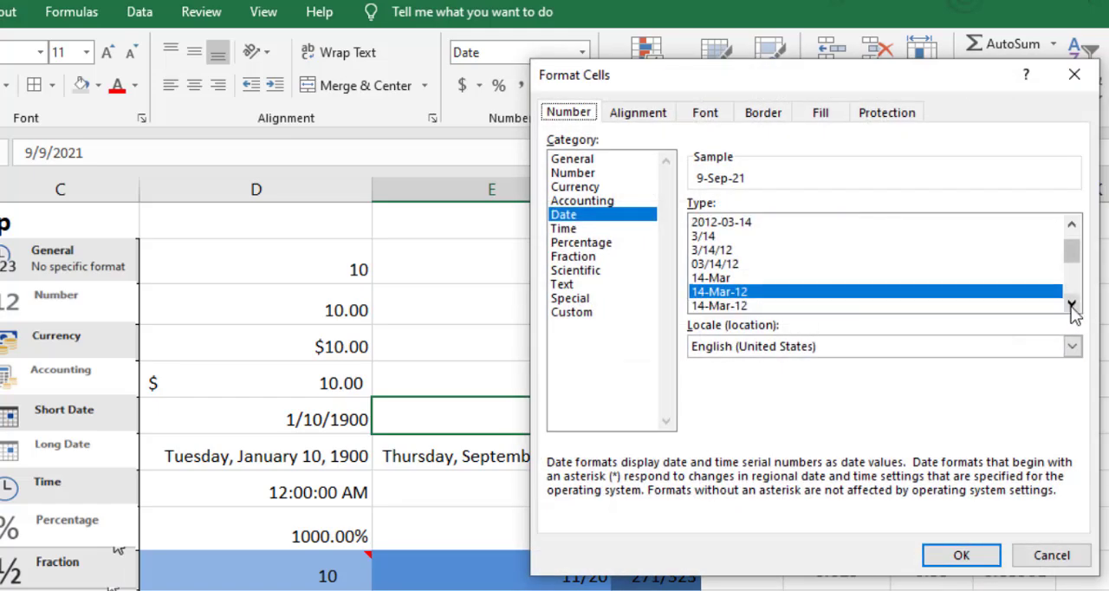
pyautogui.click(734, 278)
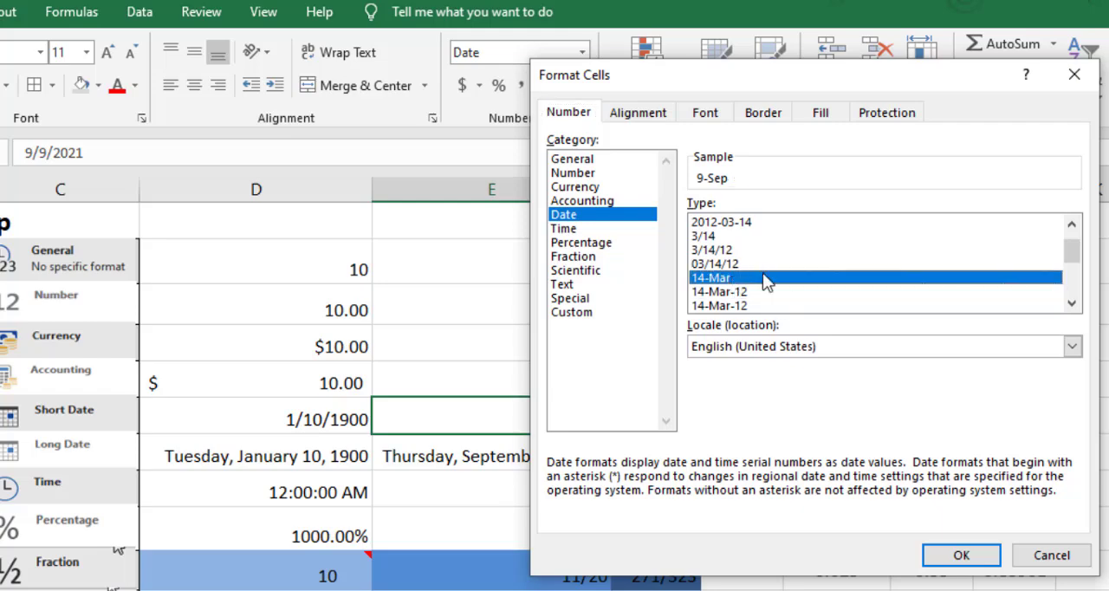
pyautogui.click(962, 555)
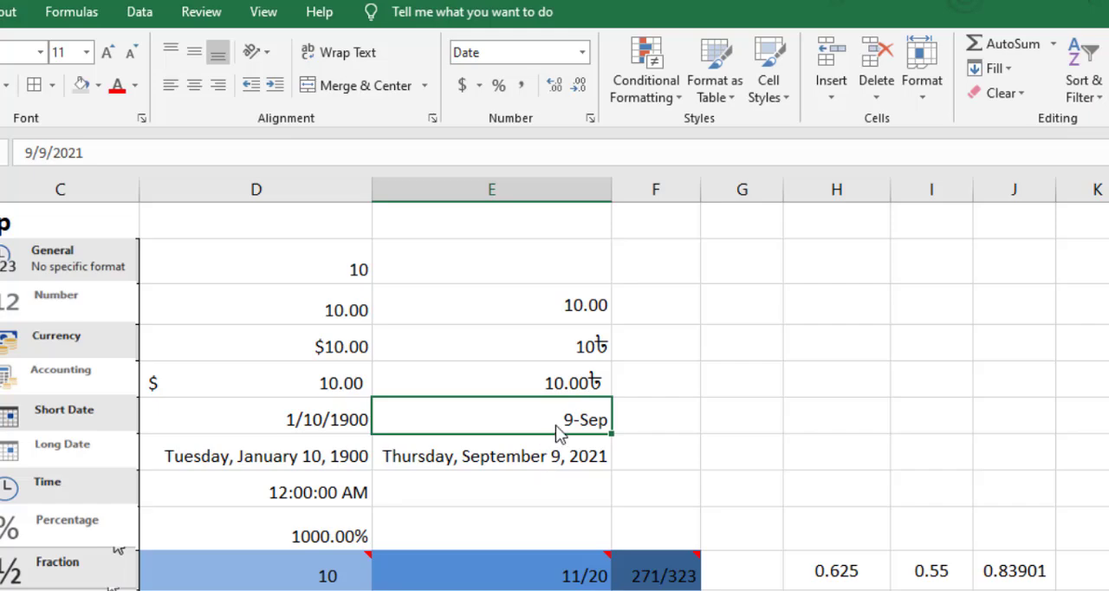
# Apply the March-12 date type to the short date in cell E9, showing the full month name and year.
pyautogui.click(590, 117)
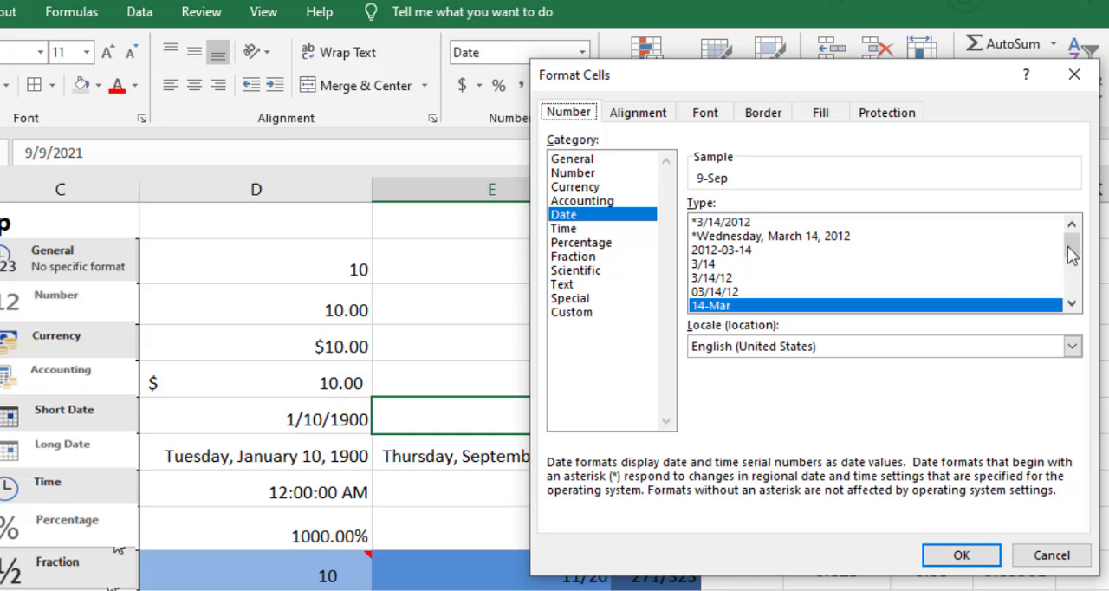
pyautogui.click(766, 264)
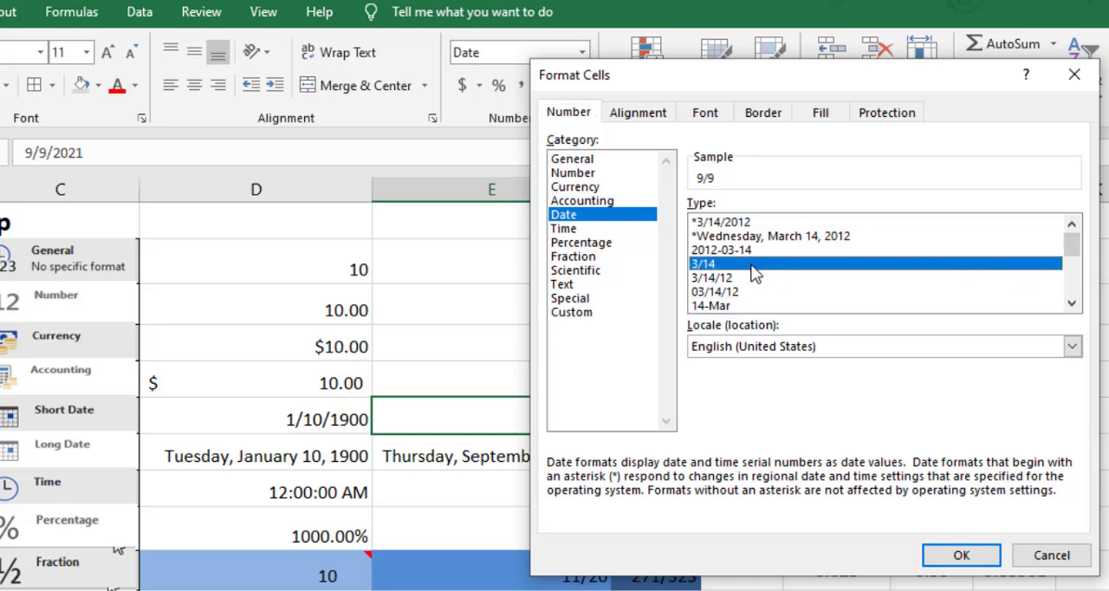
pyautogui.scroll(-1, 758, 273)
pyautogui.scroll(-1, 742, 301)
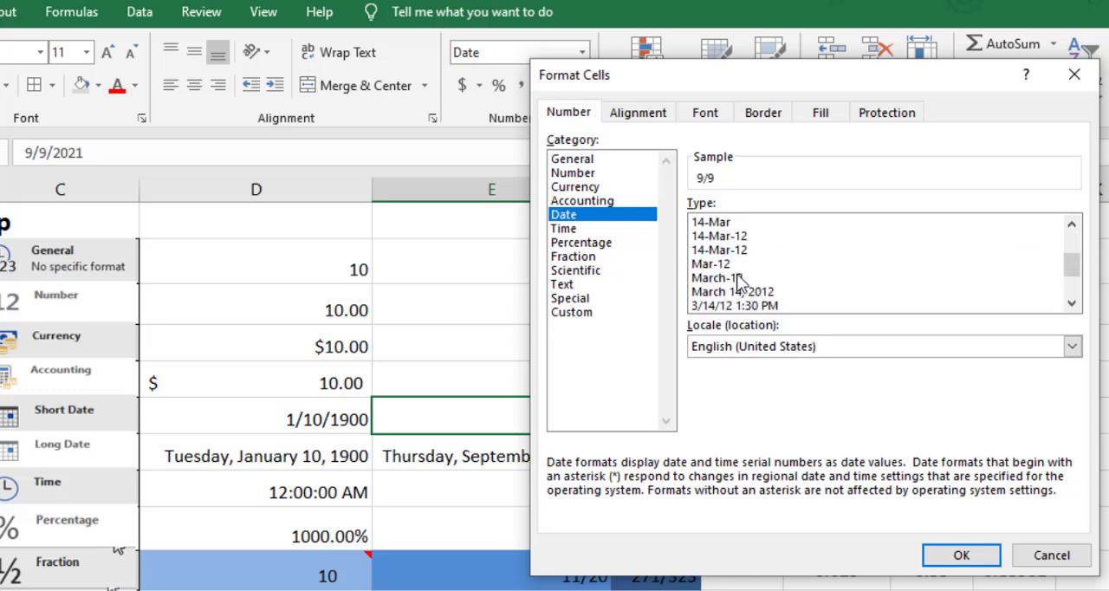
pyautogui.click(726, 264)
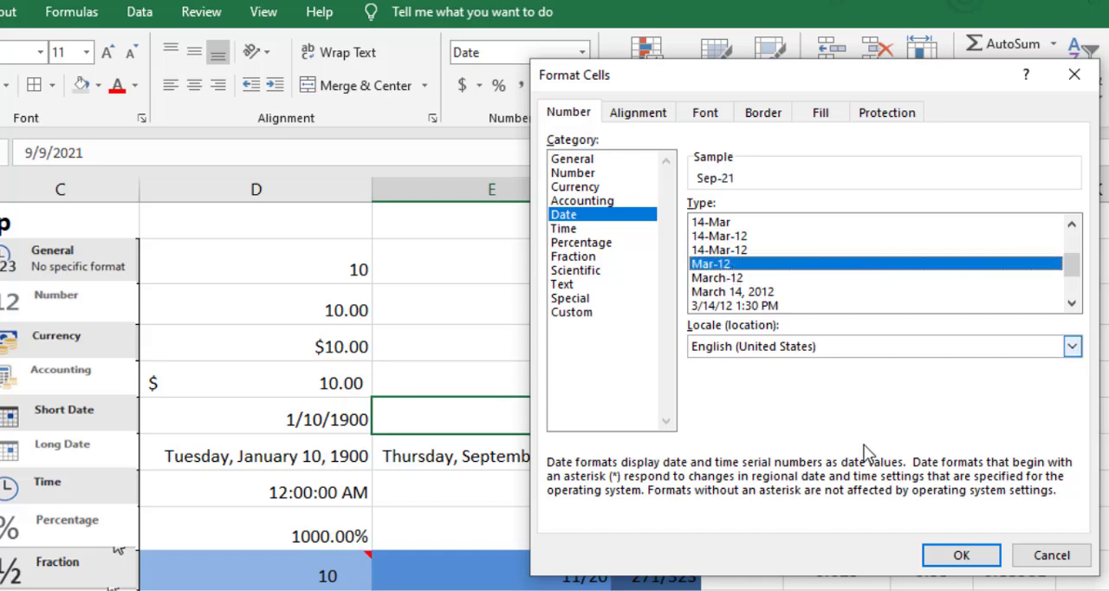
pyautogui.click(726, 278)
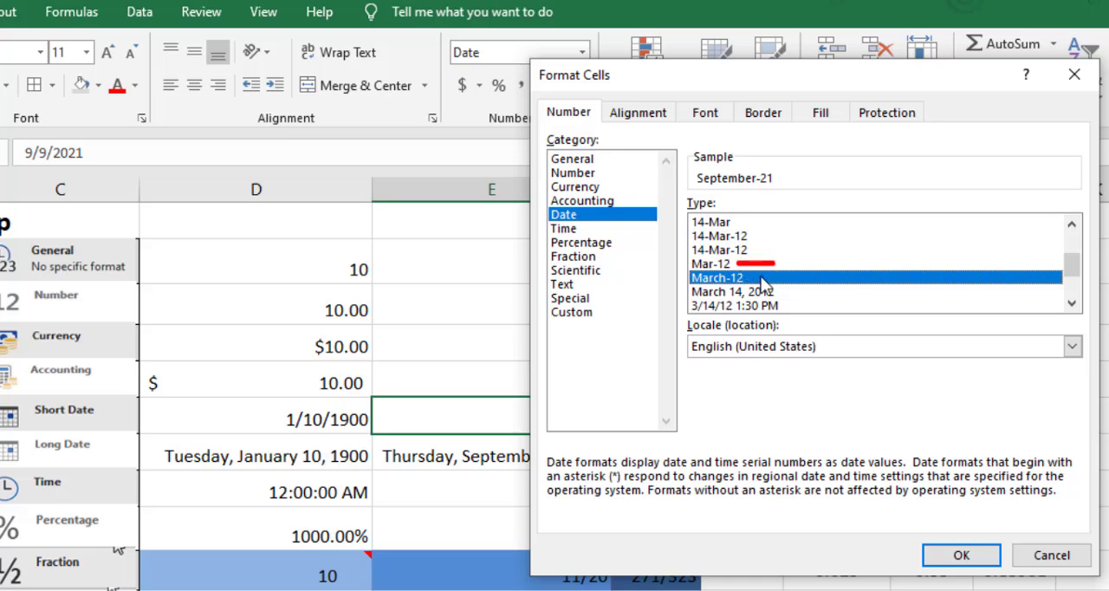
pyautogui.moveTo(752, 278); pyautogui.dragTo(792, 279)
pyautogui.click(956, 557)
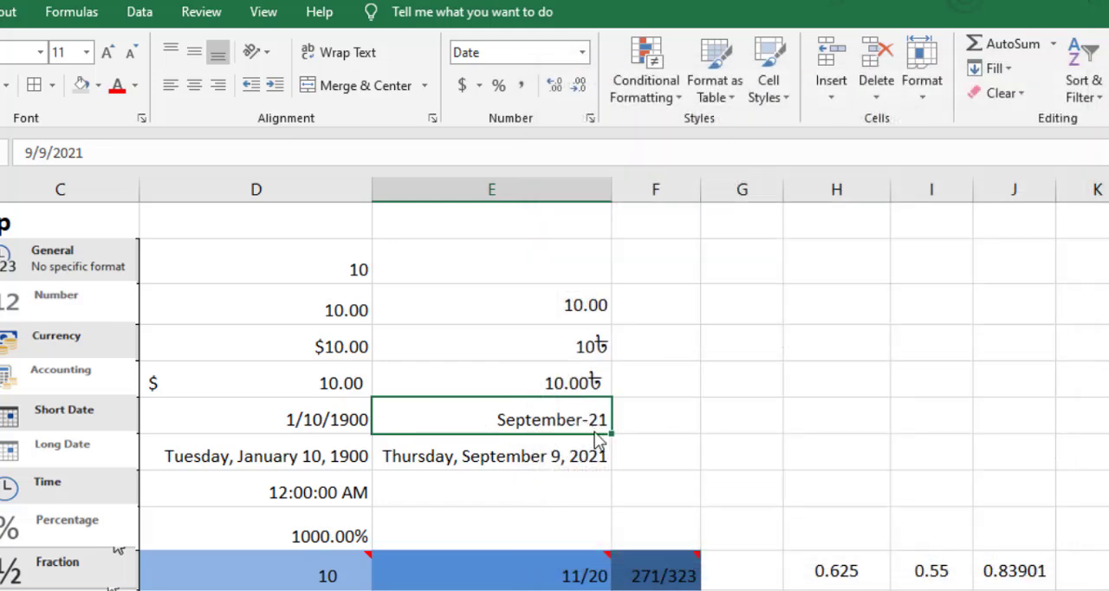
# Apply the Time format to cell E11, beside the Time example, and enter 12:06 in it.
pyautogui.click(520, 483)
pyautogui.scroll(-1, 502, 428)
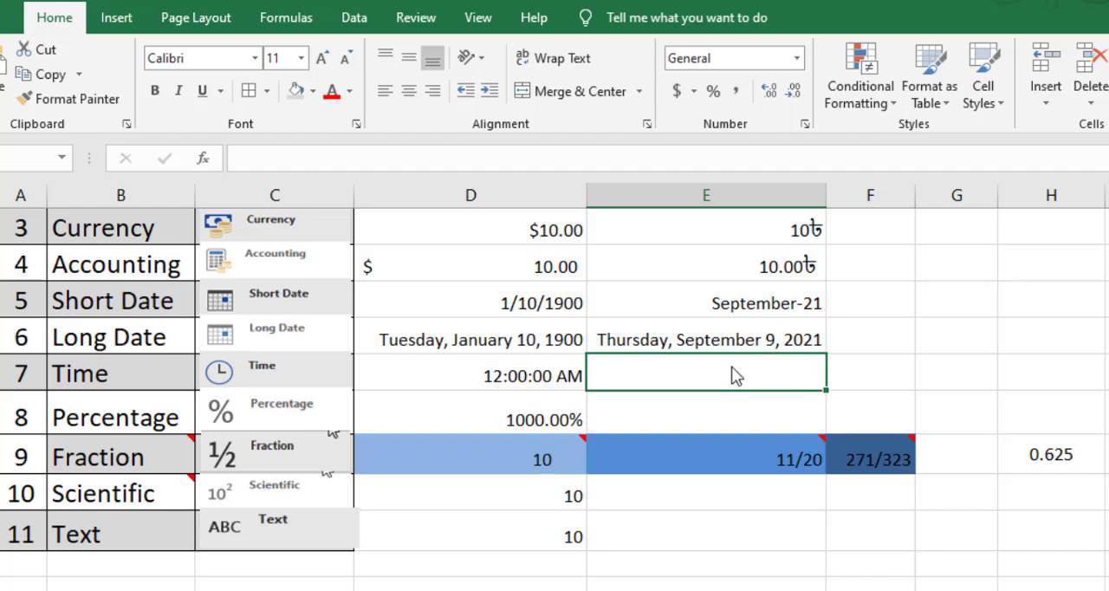
pyautogui.click(796, 58)
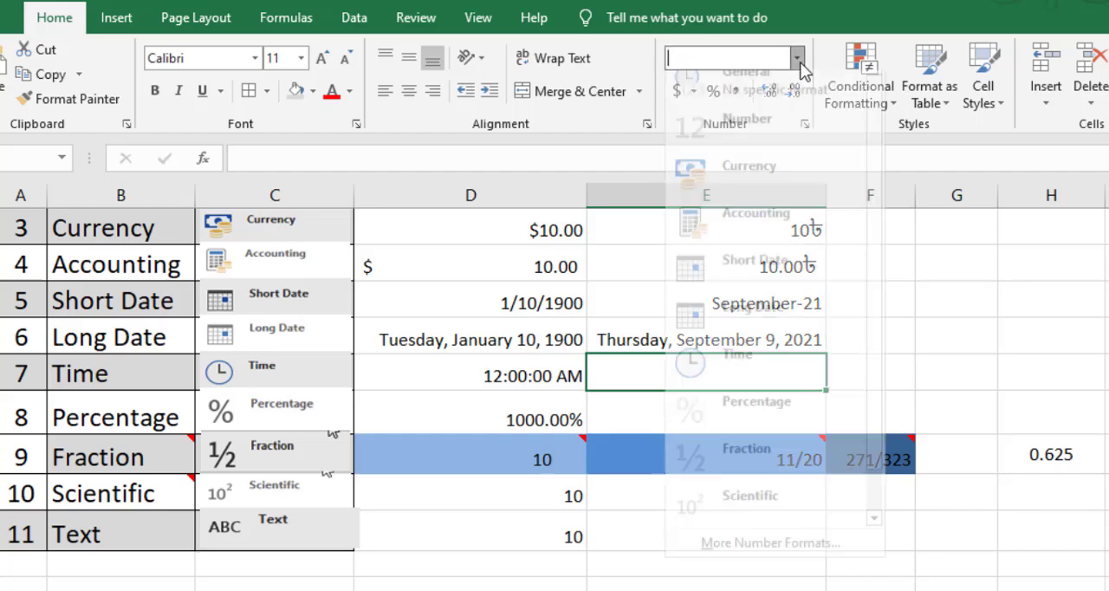
pyautogui.click(762, 386)
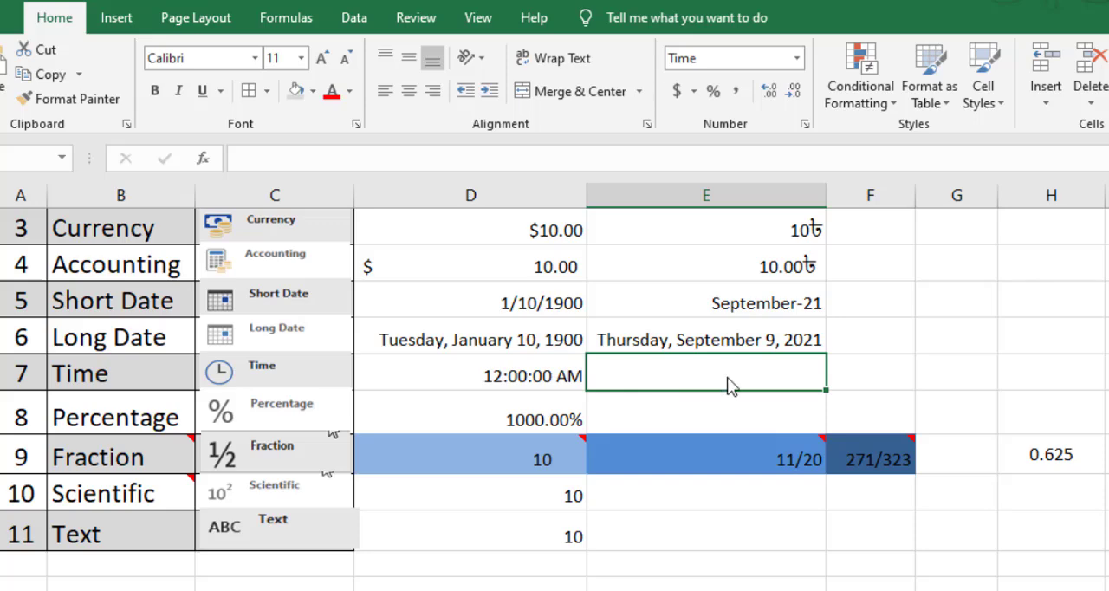
pyautogui.write('12')
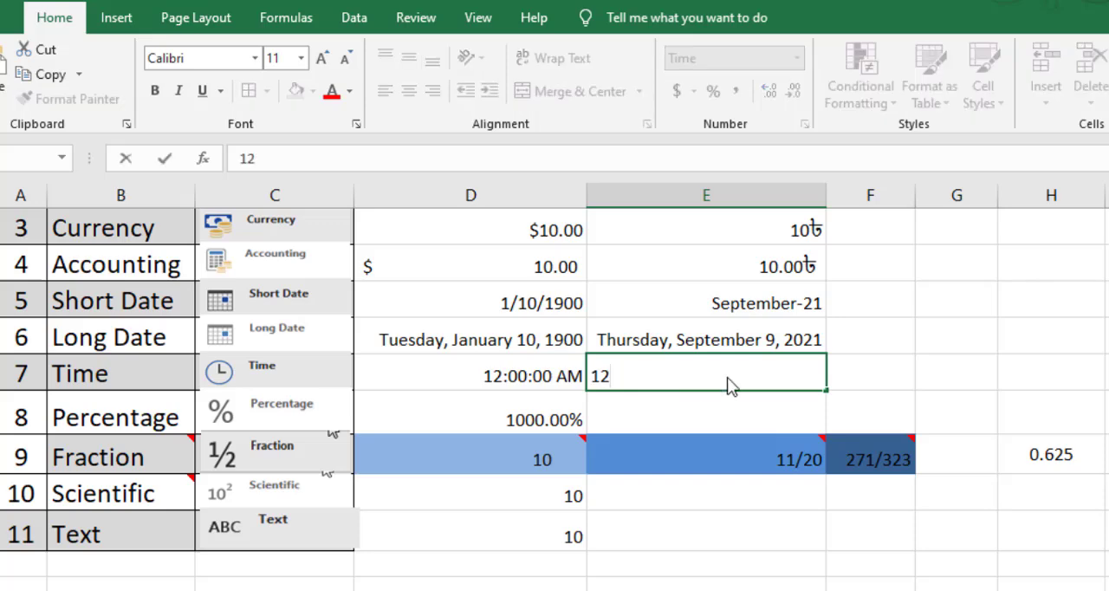
pyautogui.write(':06')
pyautogui.click(837, 425)
pyautogui.click(769, 388)
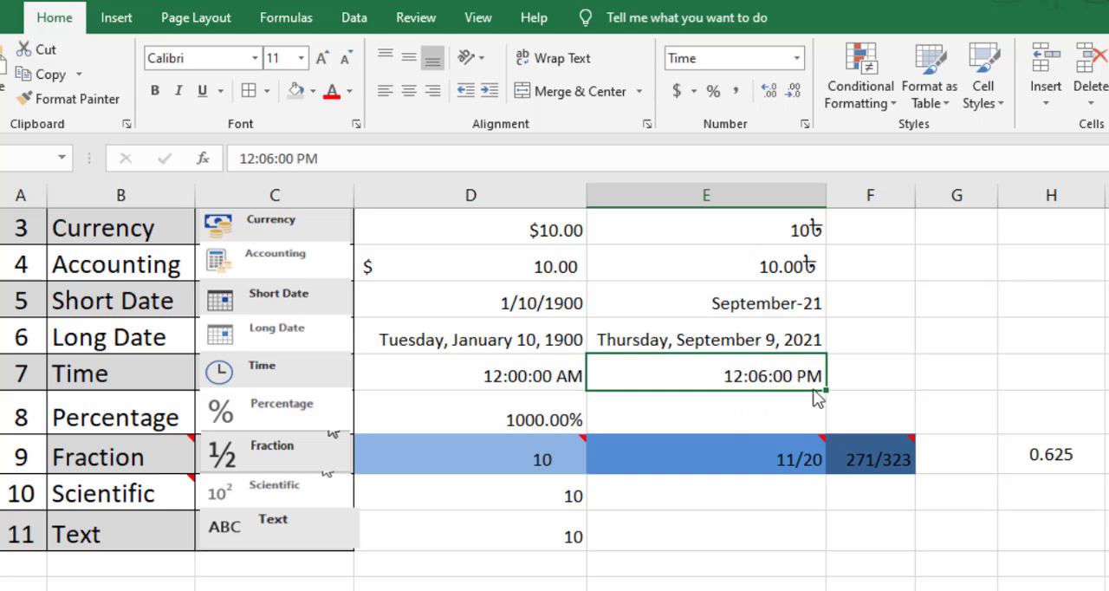
pyautogui.click(333, 166)
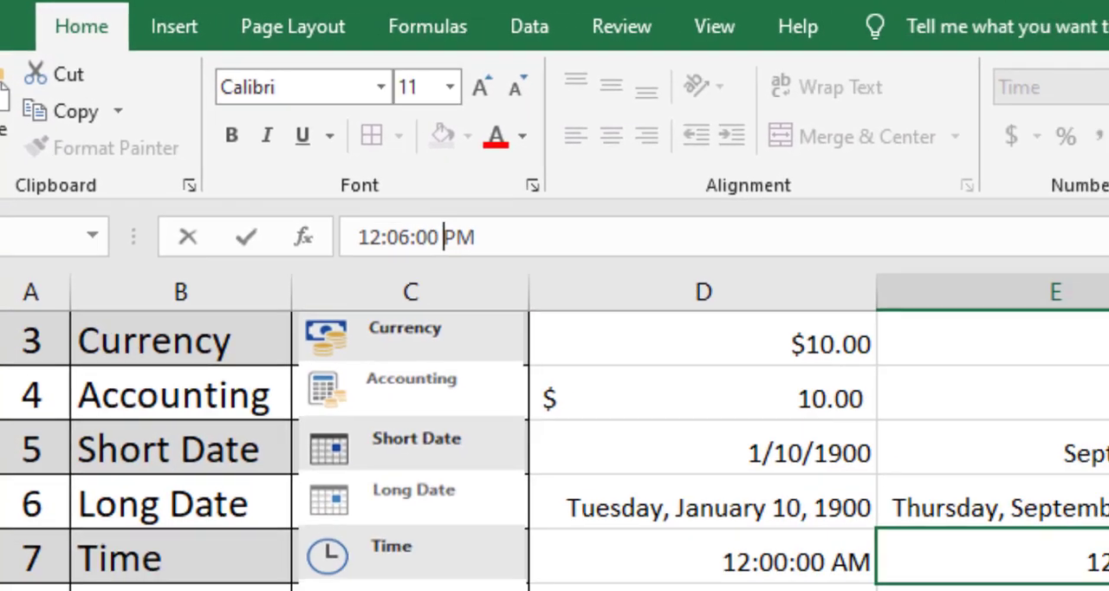
pyautogui.press('Return')
pyautogui.click(834, 414)
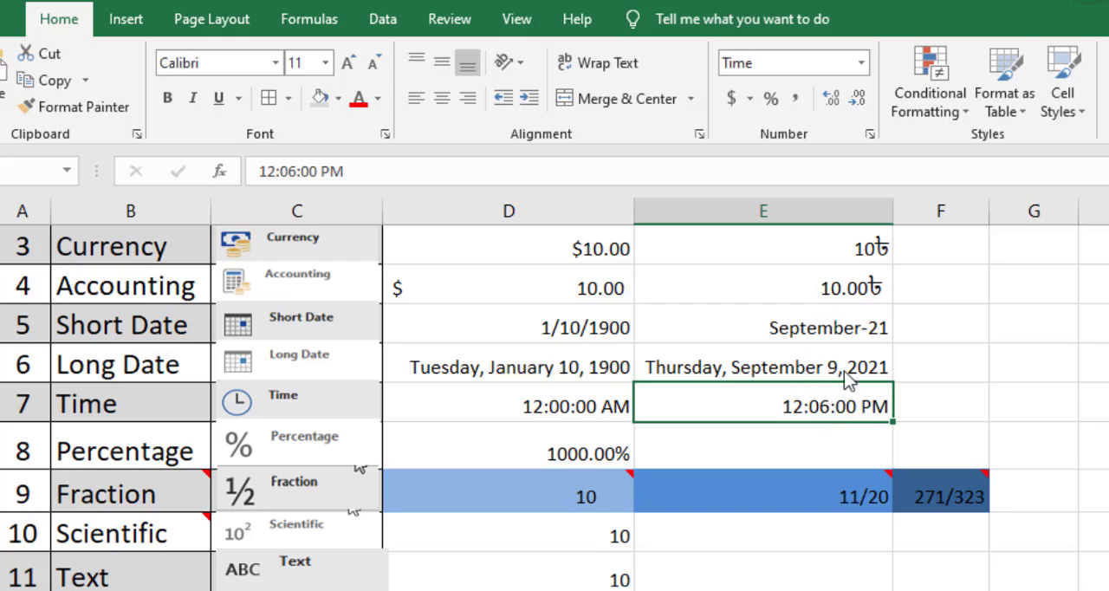
# Apply the 1:30 PM time type to the time in cell E11 through its full number formatting options.
pyautogui.click(870, 136)
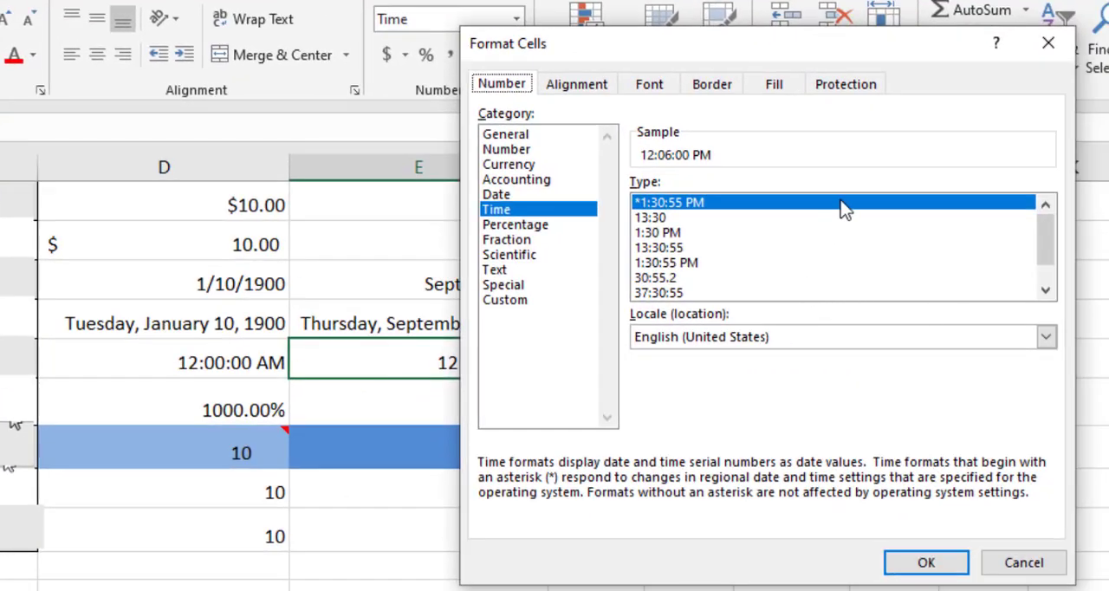
pyautogui.moveTo(634, 192)
pyautogui.mouseDown()
pyautogui.moveTo(905, 330)
pyautogui.moveTo(954, 306)
pyautogui.mouseUp()
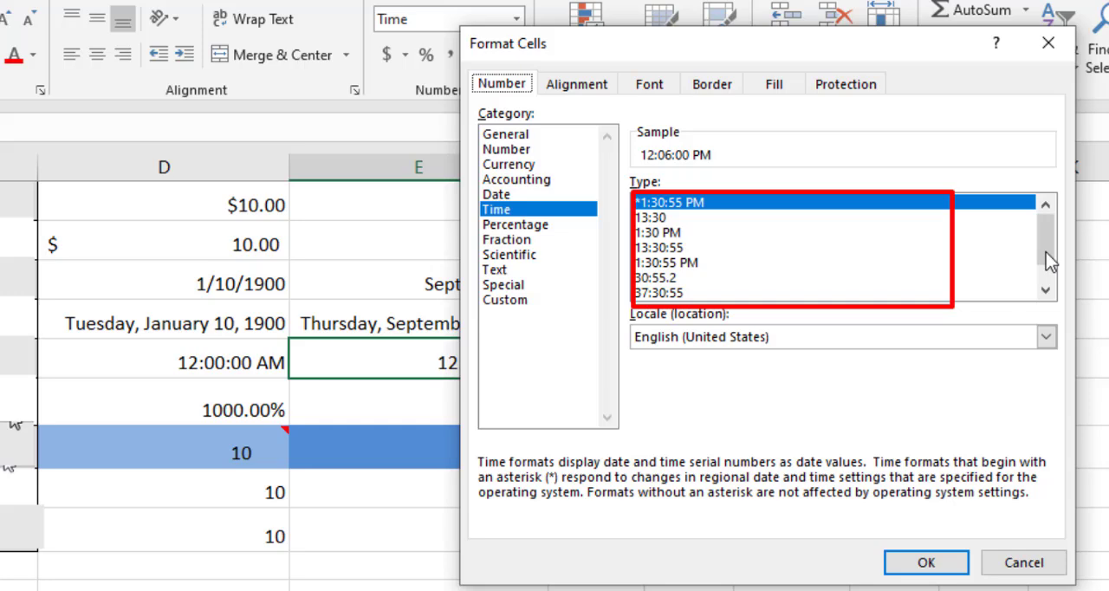
pyautogui.moveTo(1043, 244)
pyautogui.mouseDown()
pyautogui.moveTo(1040, 274)
pyautogui.moveTo(1038, 238)
pyautogui.mouseUp()
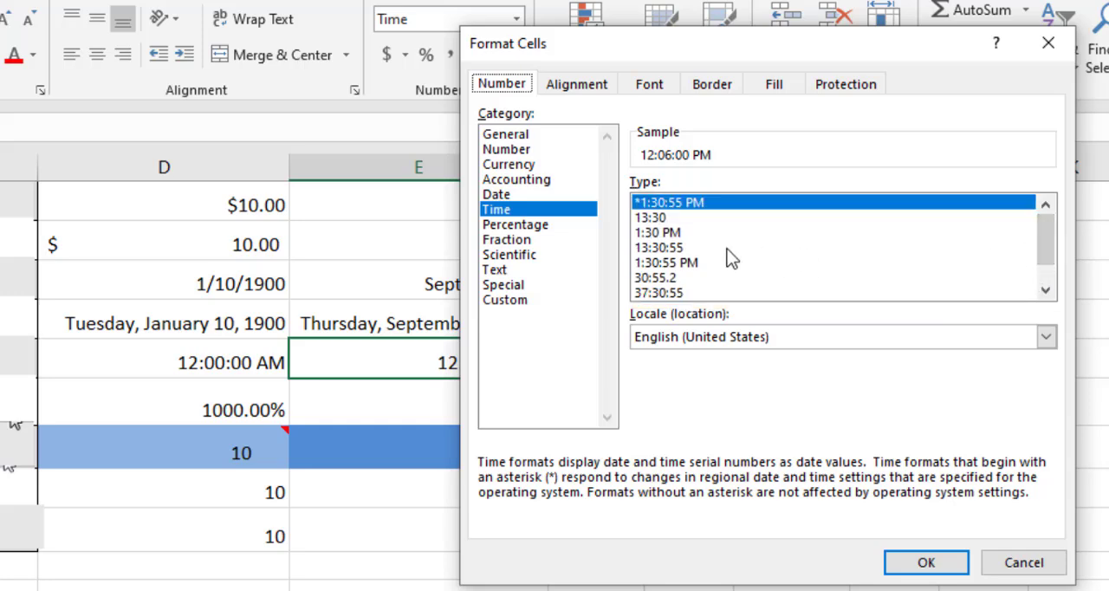
pyautogui.click(670, 219)
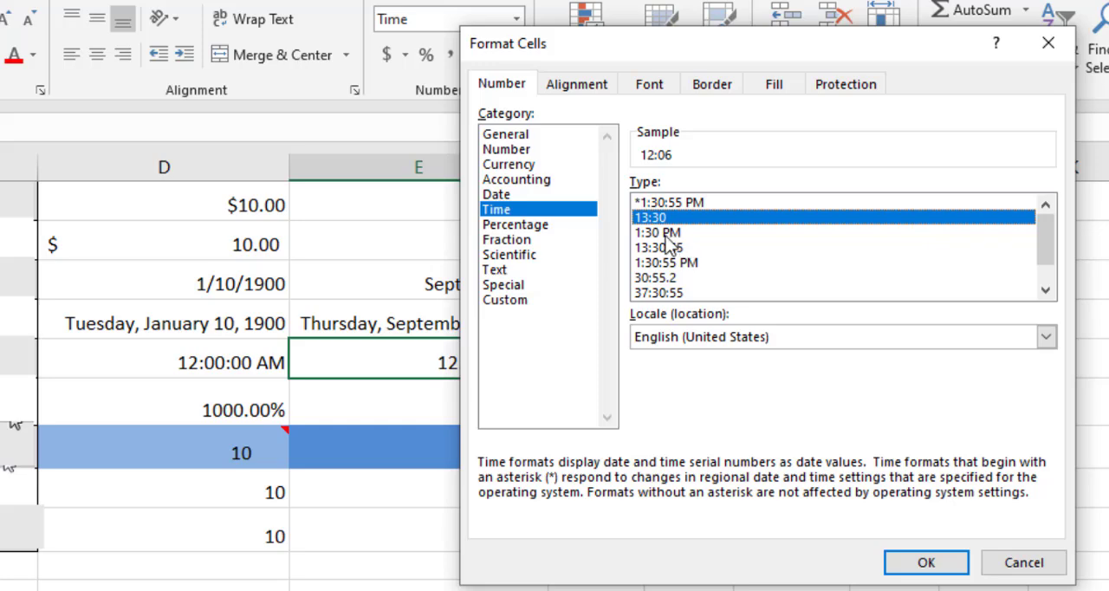
pyautogui.click(669, 234)
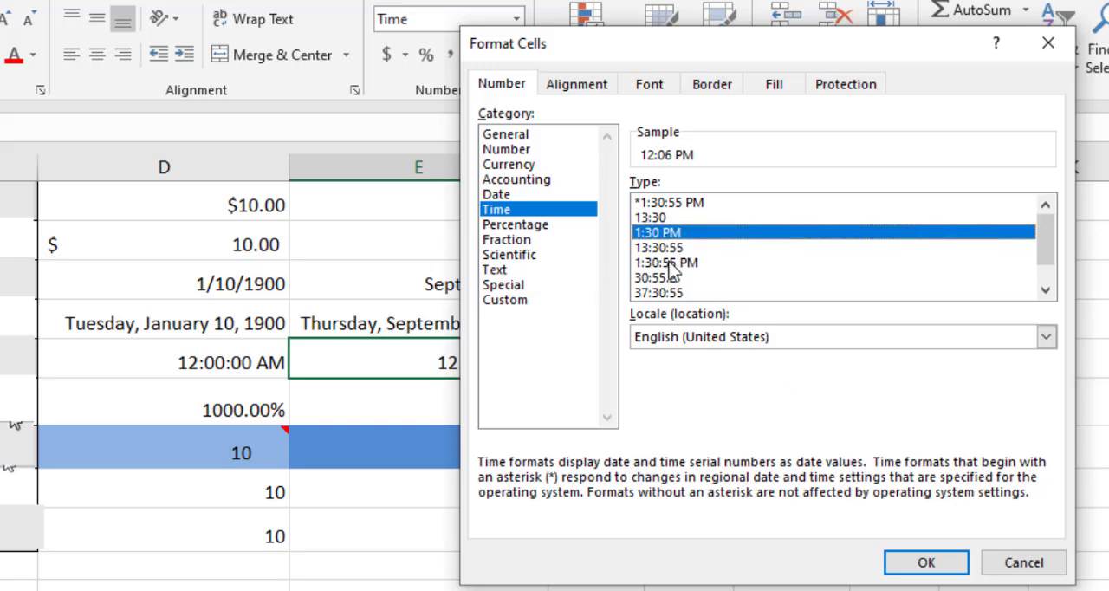
pyautogui.click(928, 563)
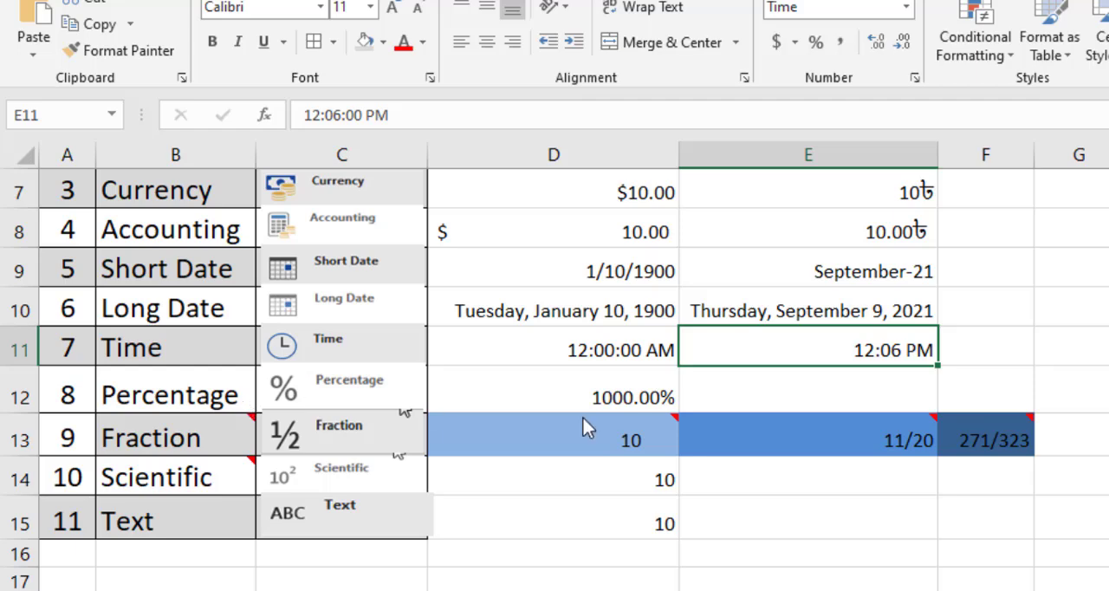
# Enter 10 in cell E12, beside the Percentage example.
pyautogui.click(829, 397)
pyautogui.write('10')
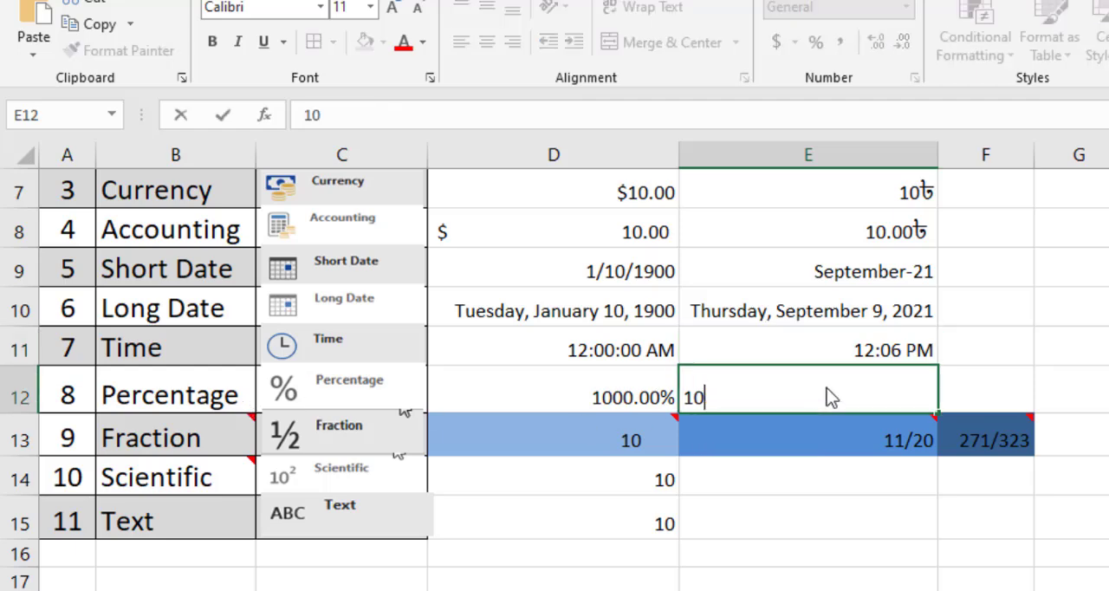
pyautogui.click(975, 392)
pyautogui.click(827, 394)
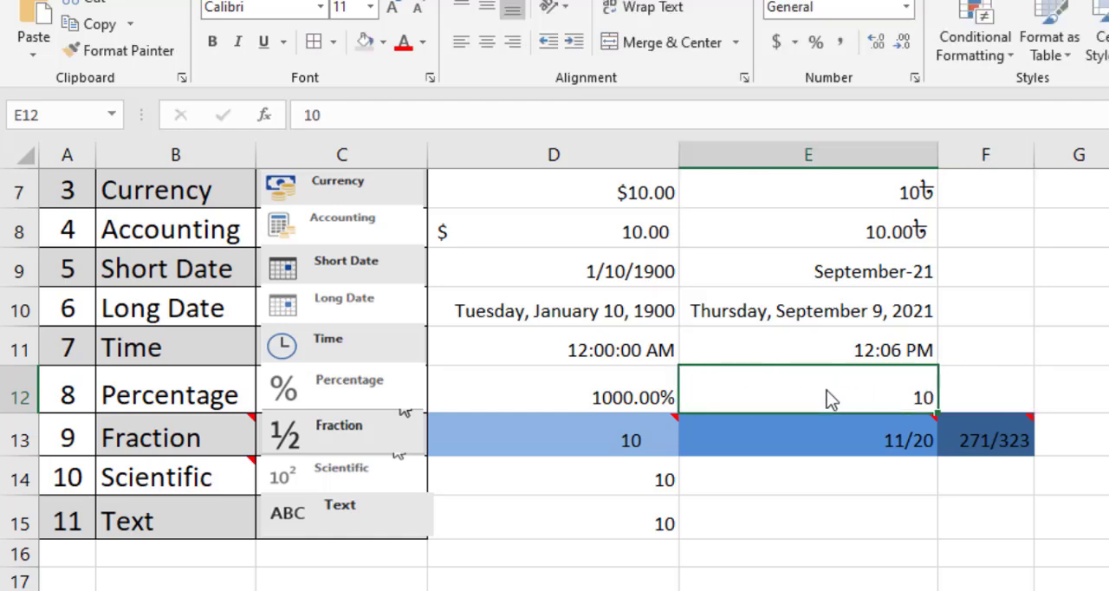
pyautogui.click(998, 399)
pyautogui.click(819, 410)
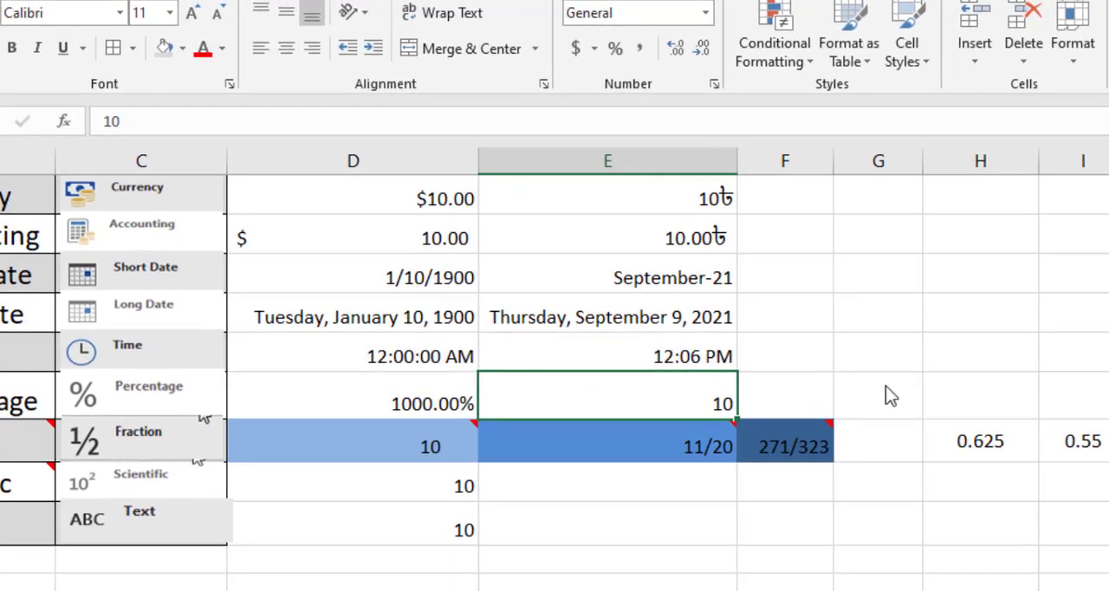
# Enter 100 in cell F12 of the Percentage row as the total for a percentage calculation.
pyautogui.click(815, 399)
pyautogui.write('1000')
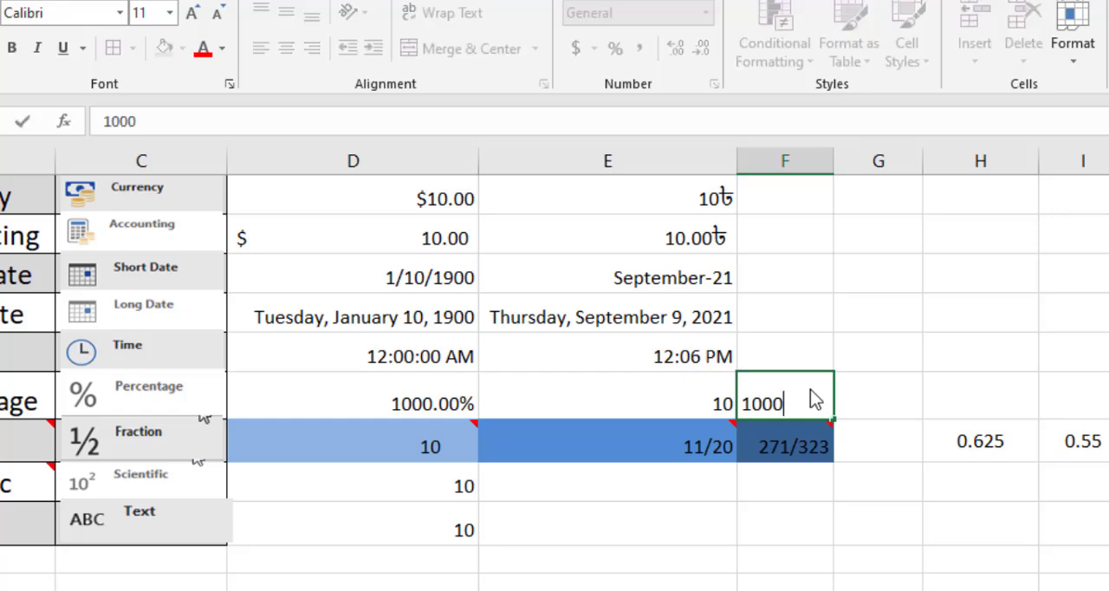
pyautogui.press('BackSpace')
pyautogui.press('Left')
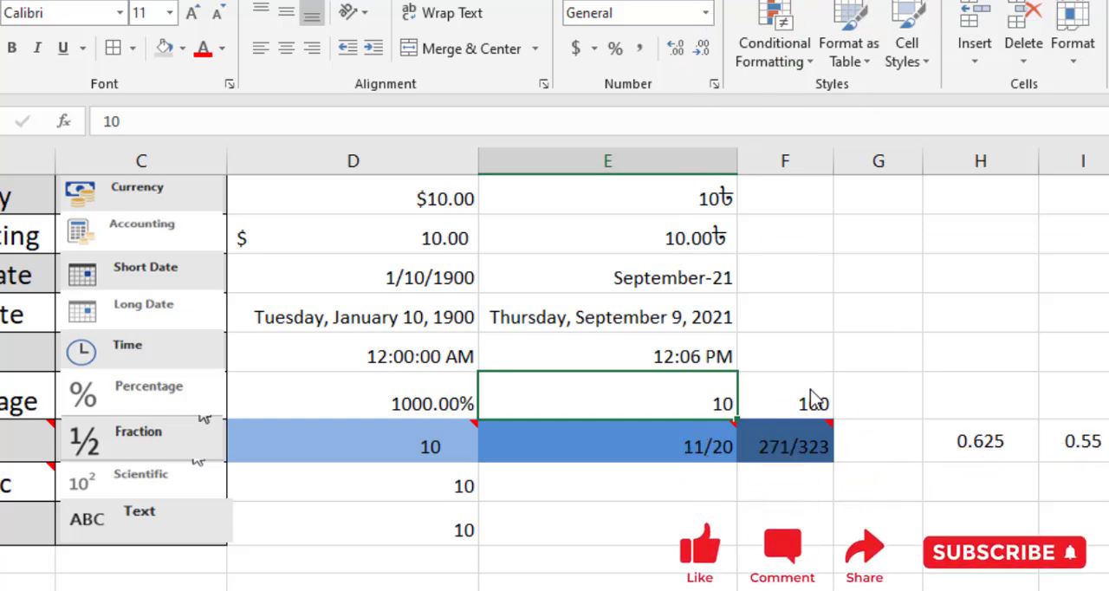
# Enter the formula =F12/10% in cell E12 of the Percentage row.
pyautogui.write('=')
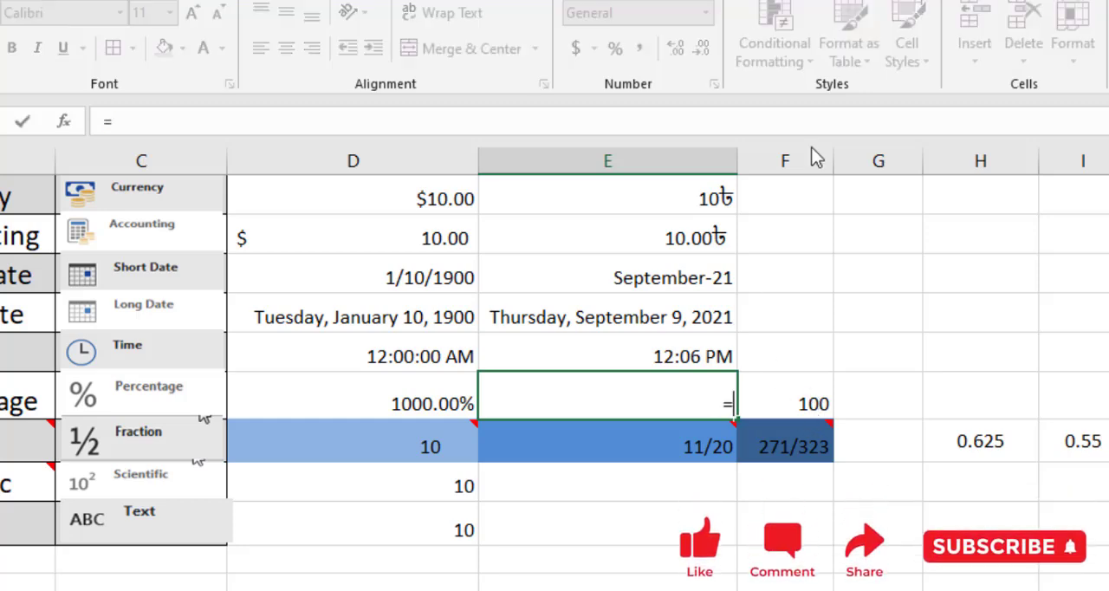
pyautogui.click(815, 409)
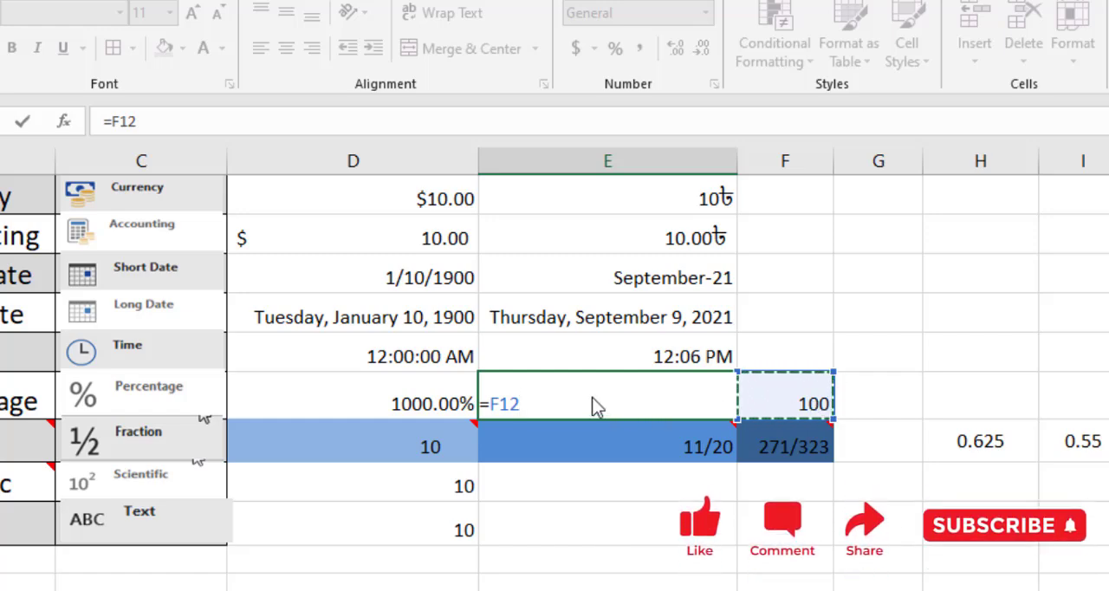
pyautogui.write('/')
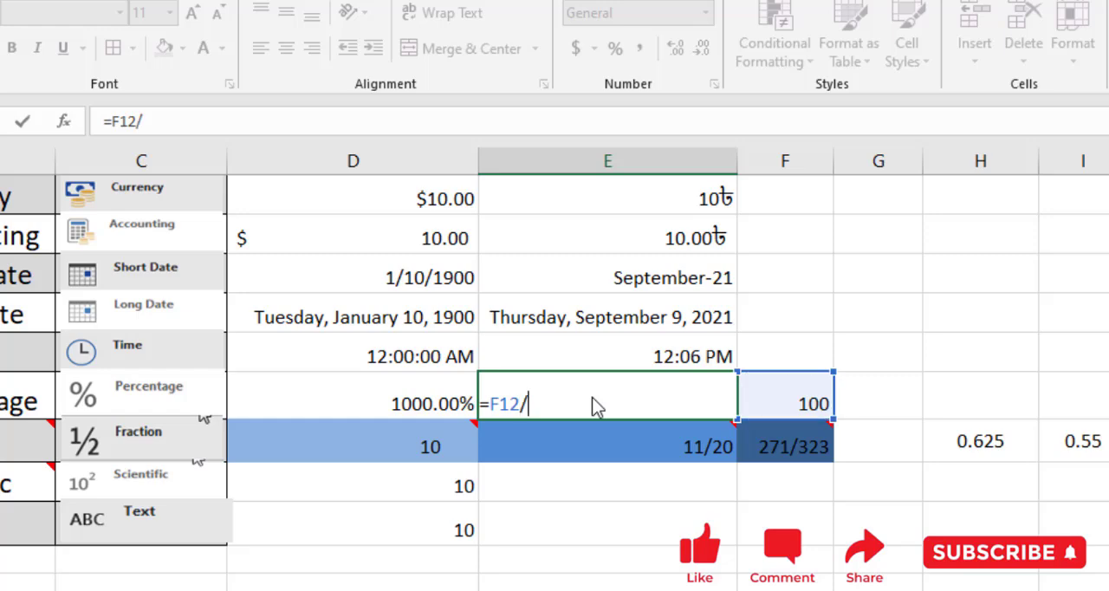
pyautogui.write('10')
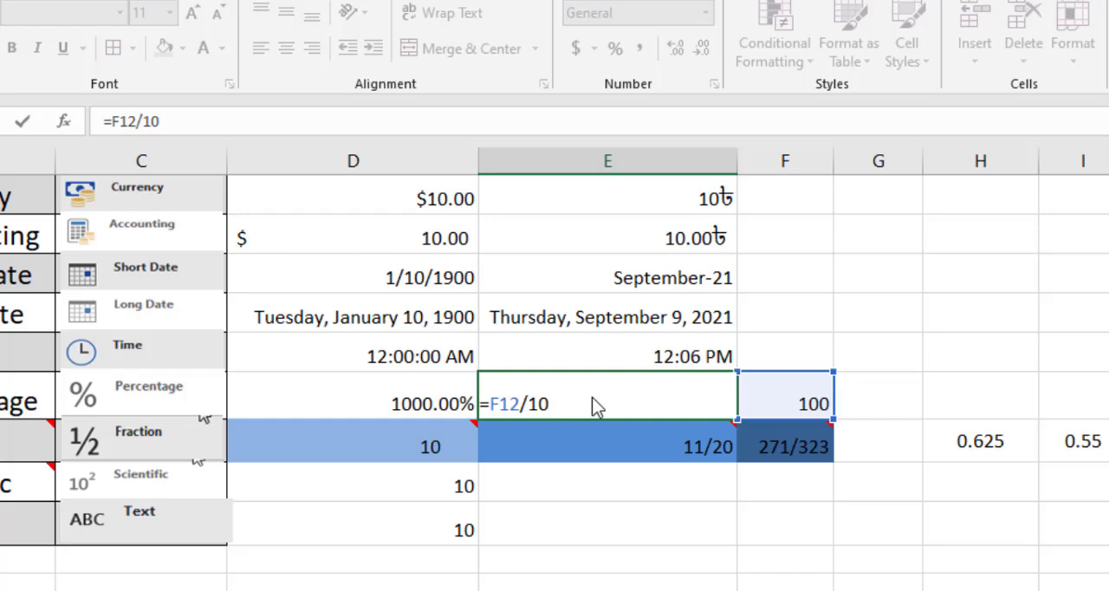
pyautogui.write('%')
pyautogui.press('Return')
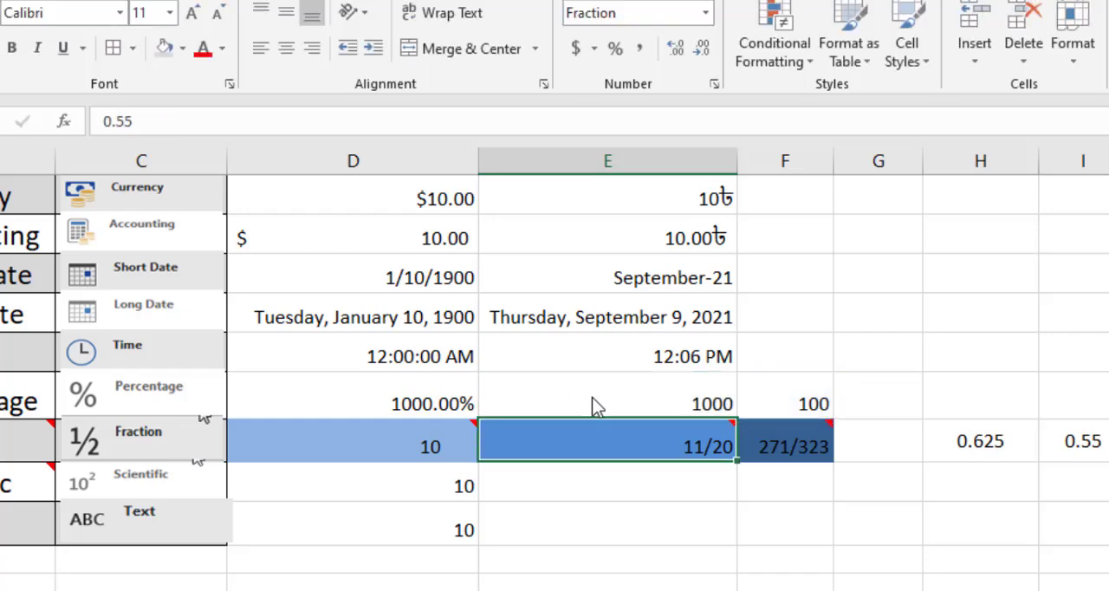
# Replace the formula in cell E12 with =10/F12 to divide 10 by the total, and reselect the cell.
pyautogui.click(674, 409)
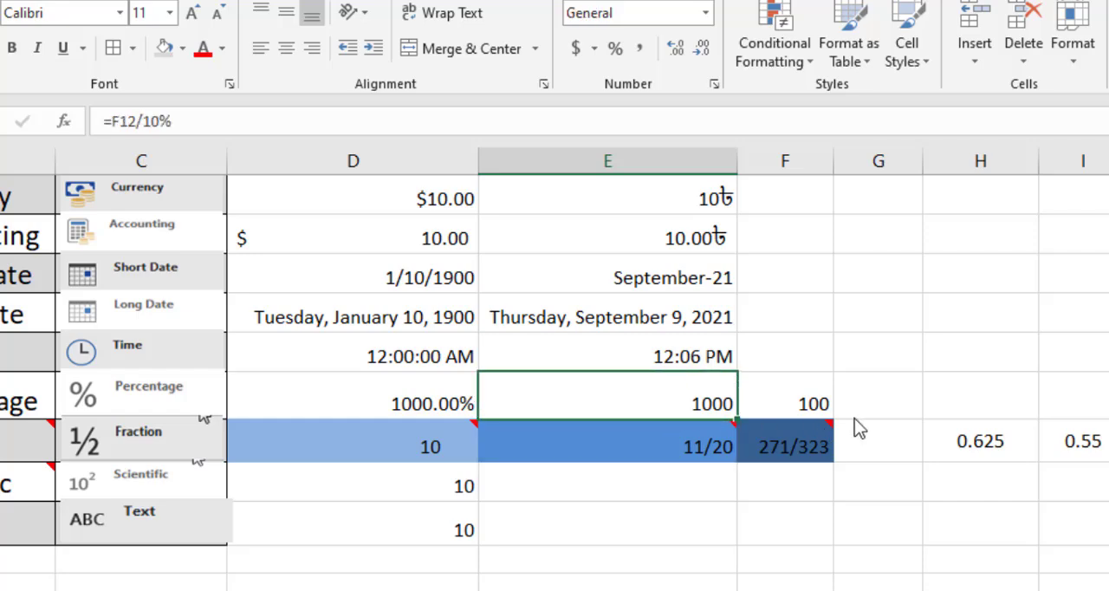
pyautogui.click(806, 414)
pyautogui.click(698, 409)
pyautogui.write('=')
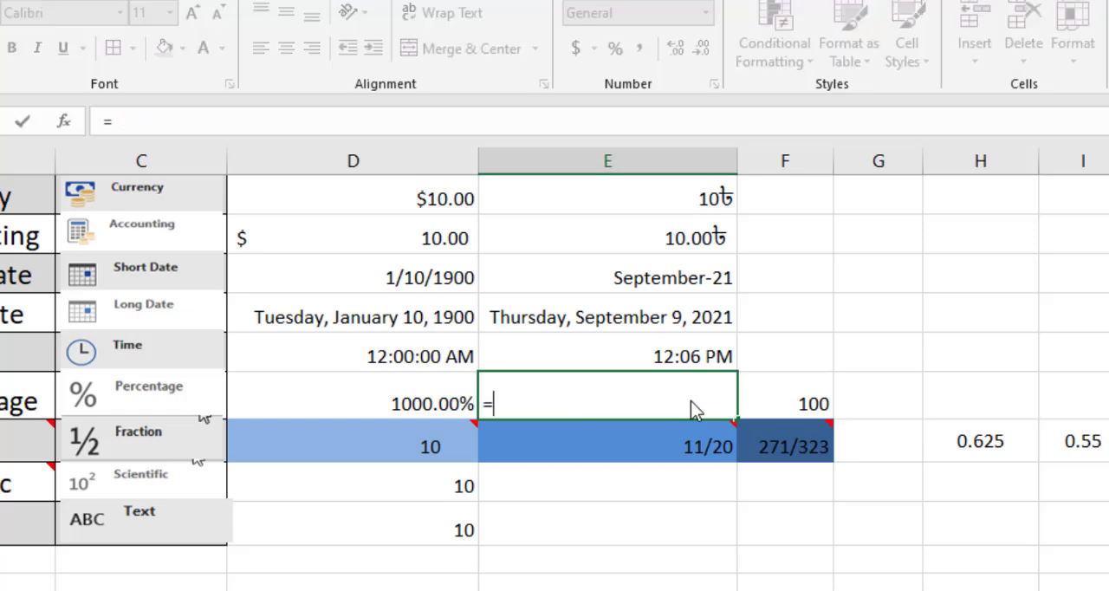
pyautogui.write('10/')
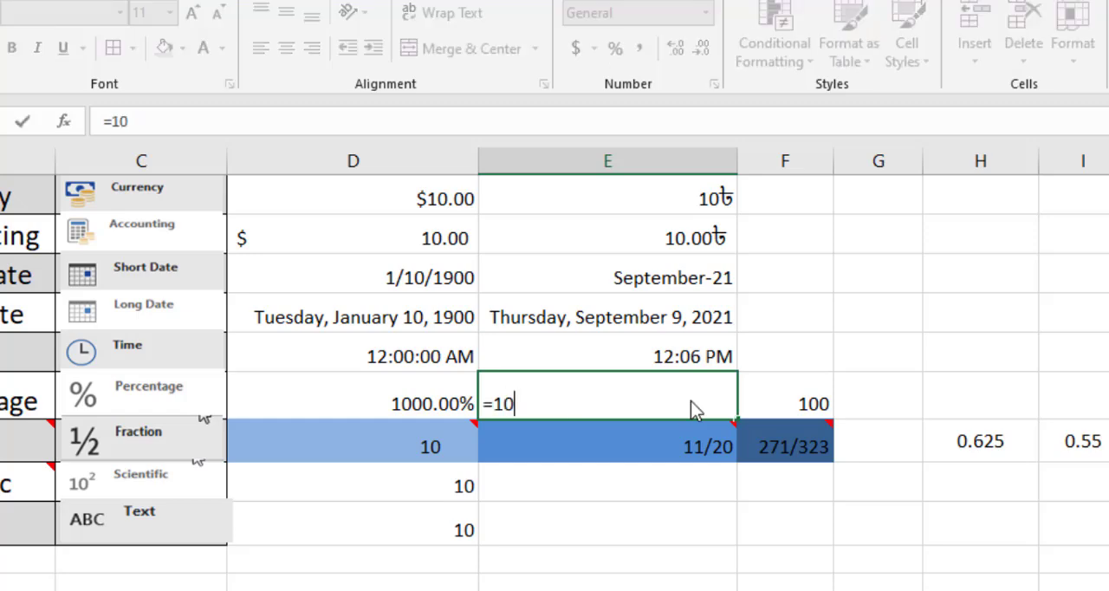
pyautogui.click(819, 412)
pyautogui.press('Return')
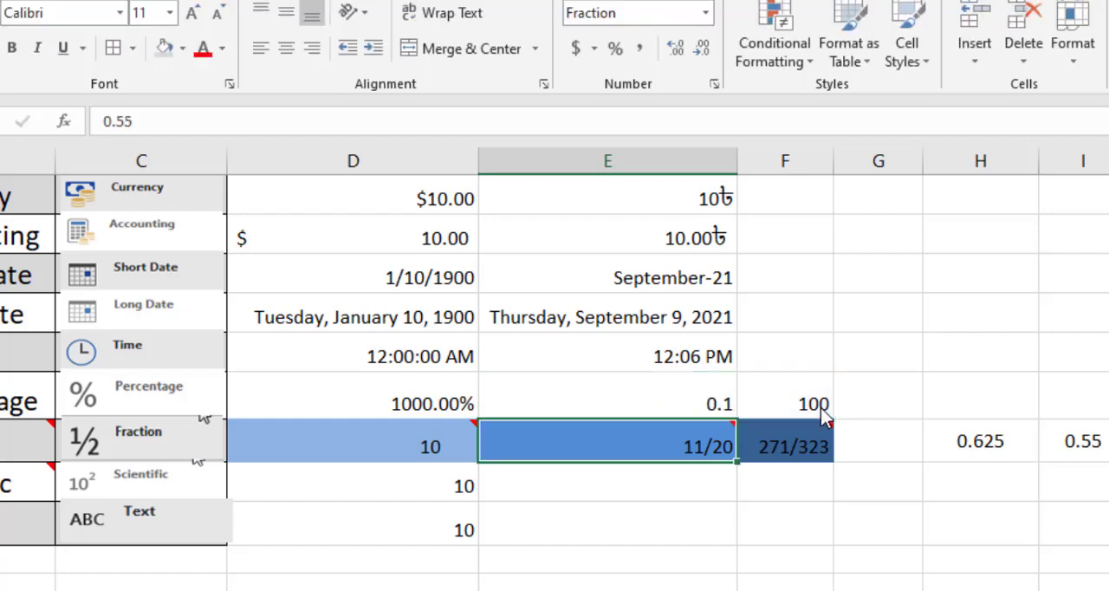
pyautogui.click(708, 401)
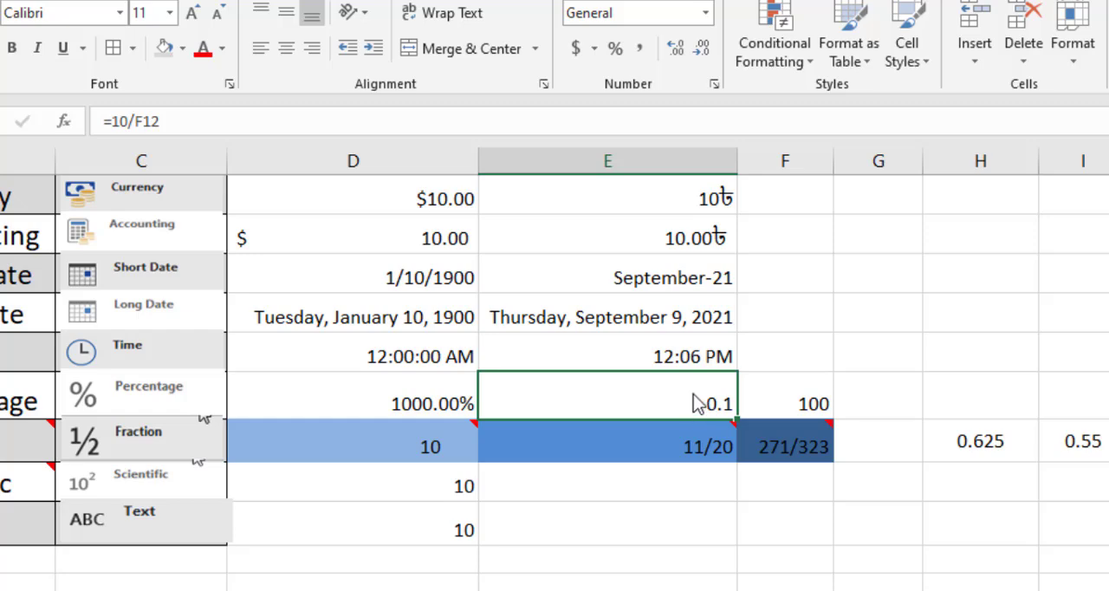
# Format cell E12 in the Percentage row with the Percent style and clear its formula.
pyautogui.click(617, 57)
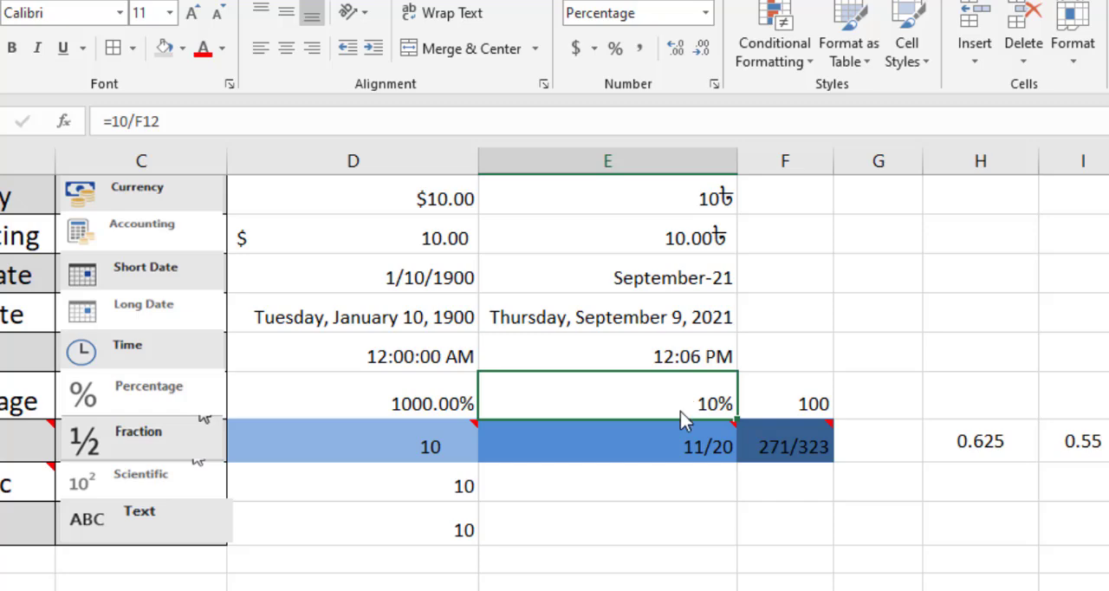
pyautogui.press('Delete')
pyautogui.press('Right')
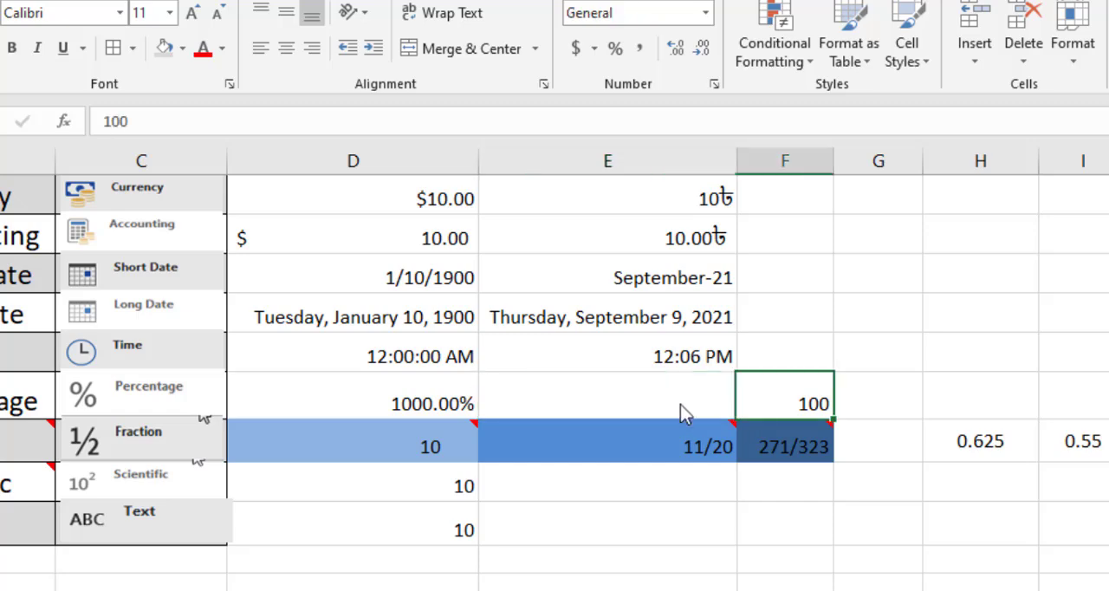
# Enter 10% directly in cell E12 of the Percentage row and reselect the cell.
pyautogui.click(641, 412)
pyautogui.write('10')
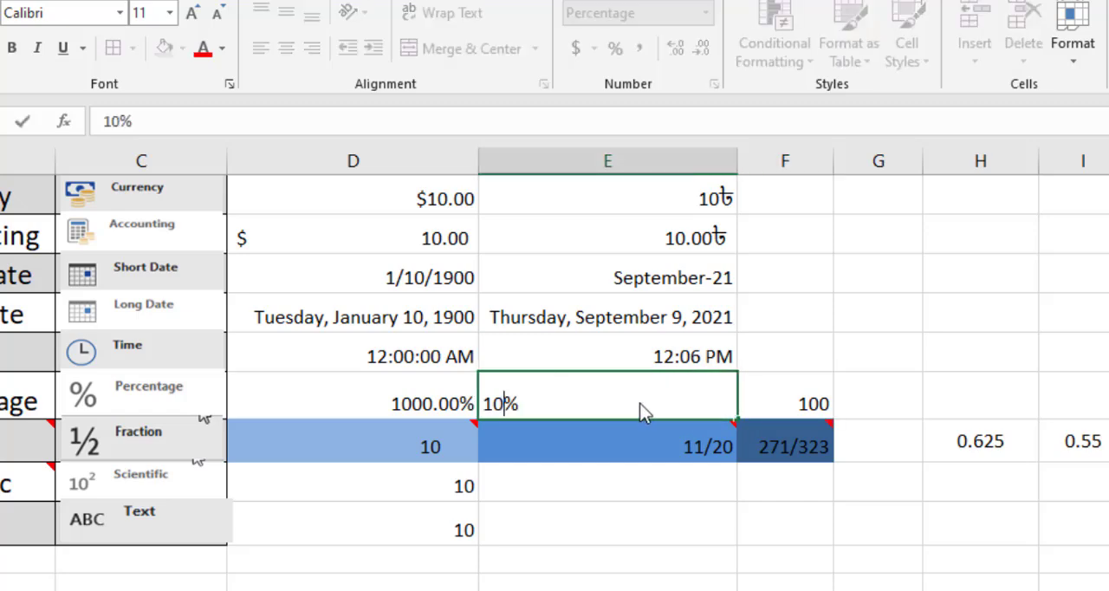
pyautogui.press('Return')
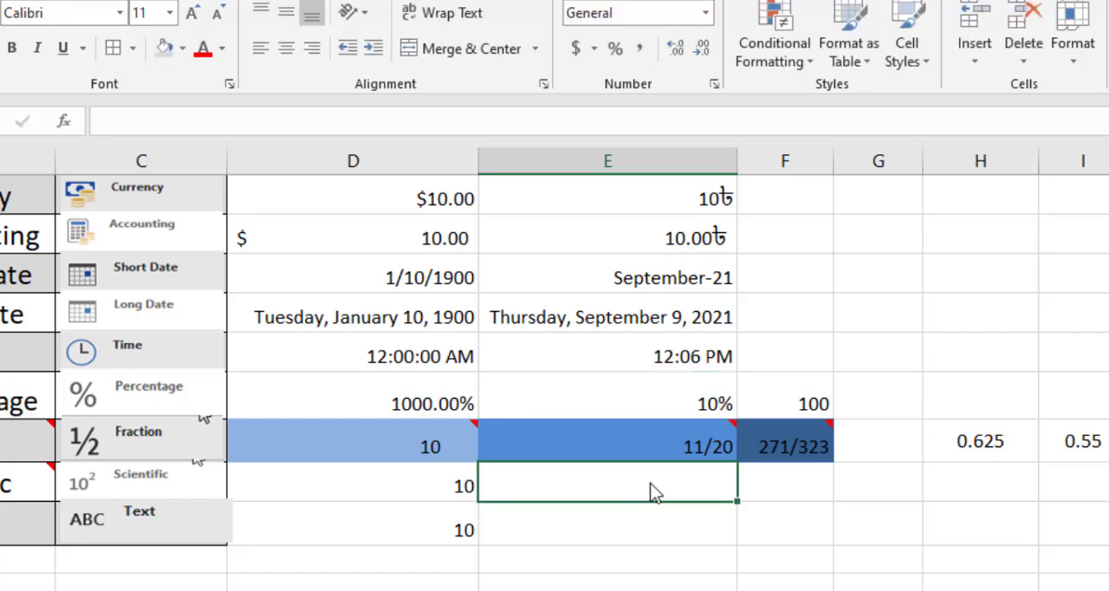
pyautogui.click(700, 411)
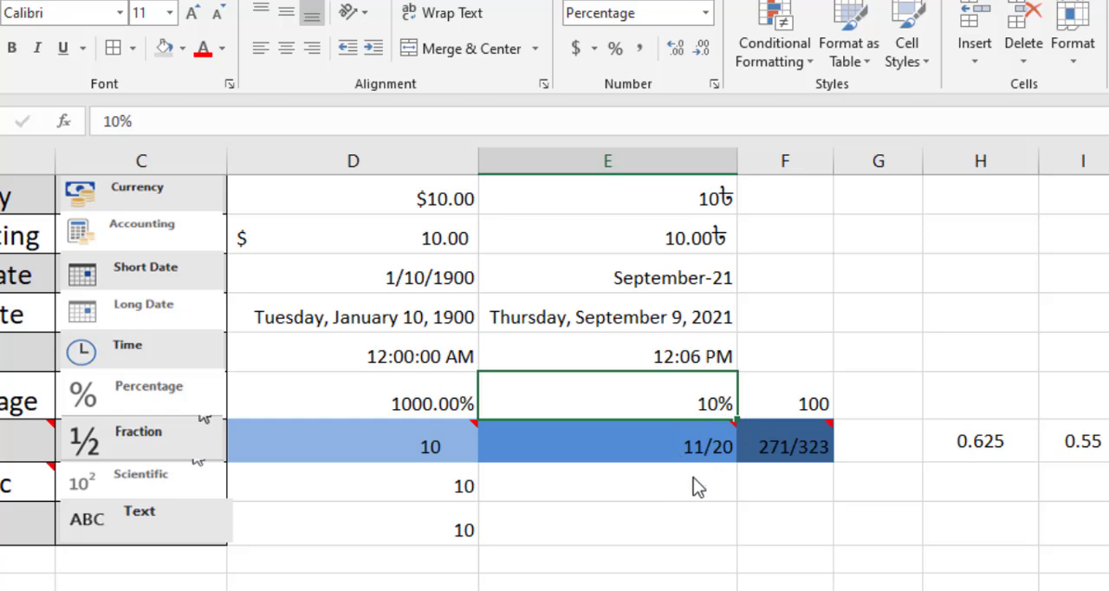
# Clear cell E12 and enter 10% in it again, beside the total in F12.
pyautogui.press('Delete')
pyautogui.press('Down')
pyautogui.press('Down')
pyautogui.click(656, 402)
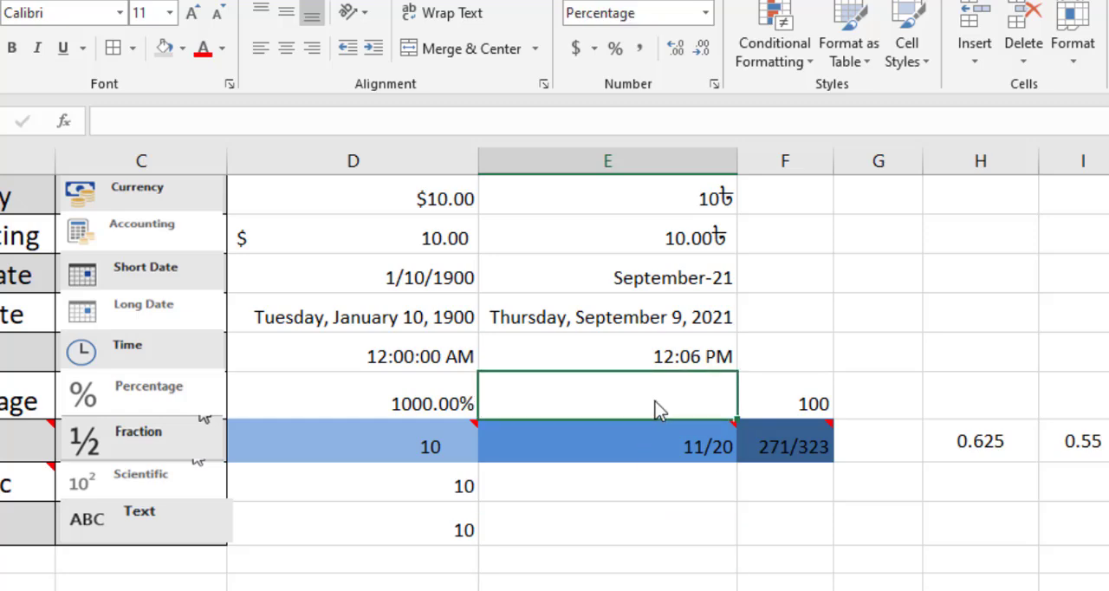
pyautogui.write('10')
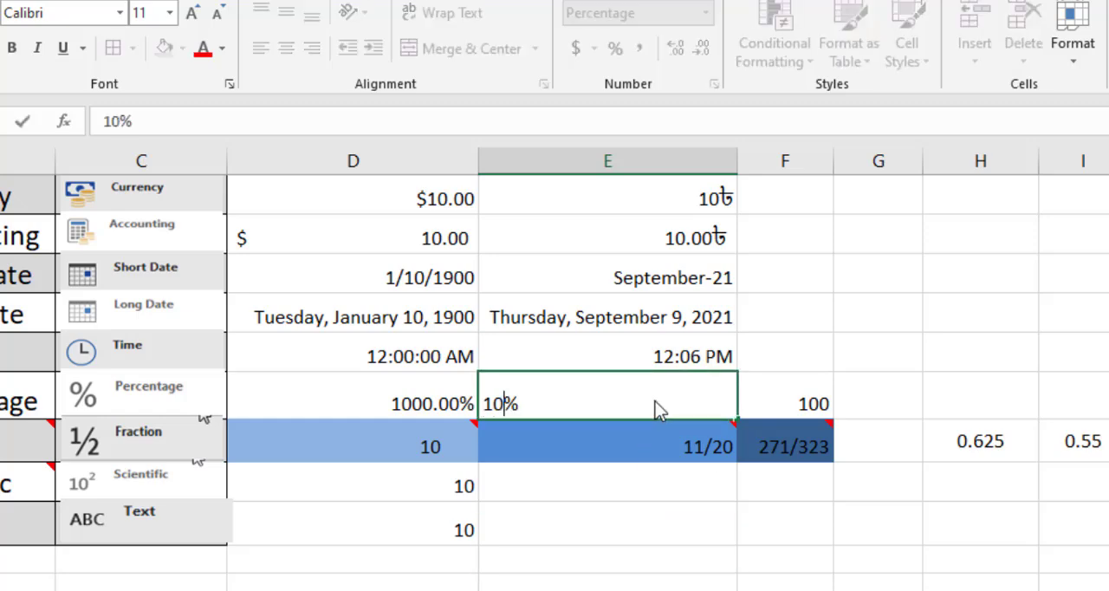
pyautogui.click(797, 413)
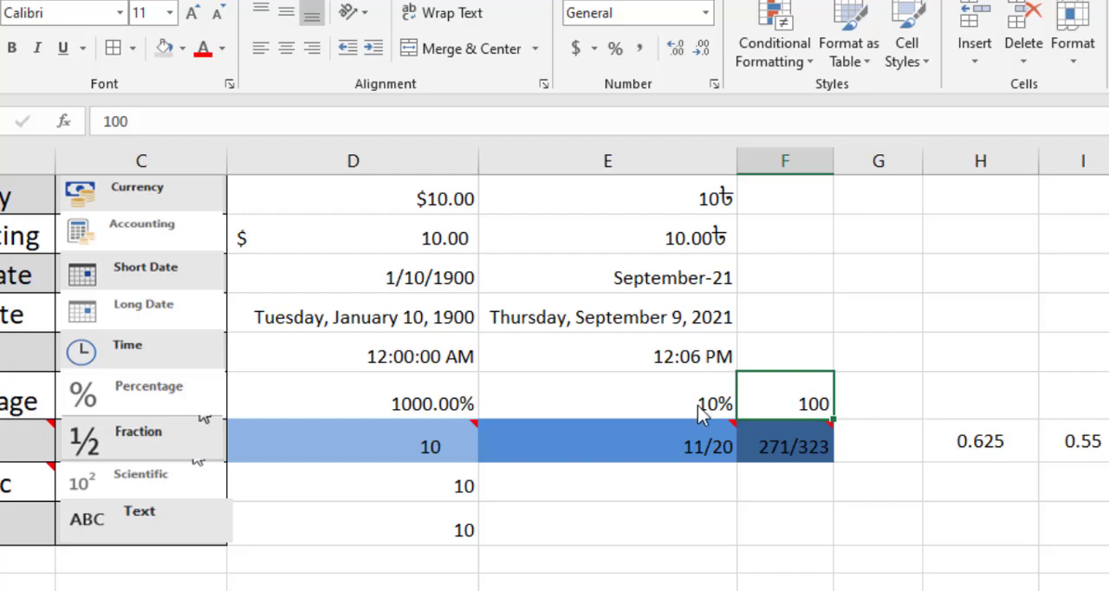
pyautogui.press('Left')
pyautogui.click(936, 401)
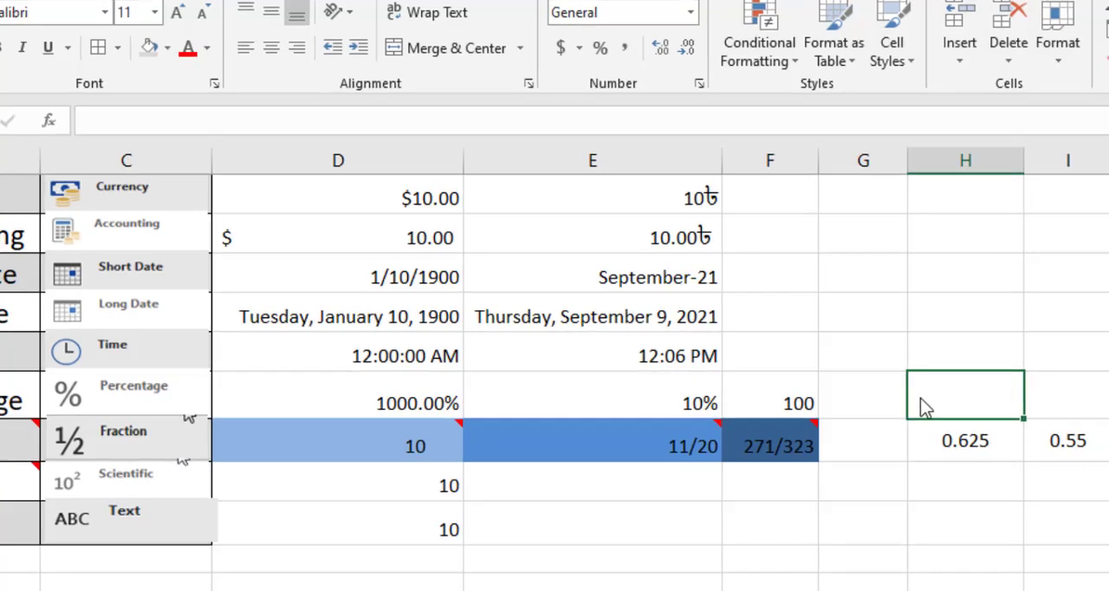
# Enter 2565 in cell F12 and calculate its percentage in G12 with the formula =F12*E12.
pyautogui.click(807, 408)
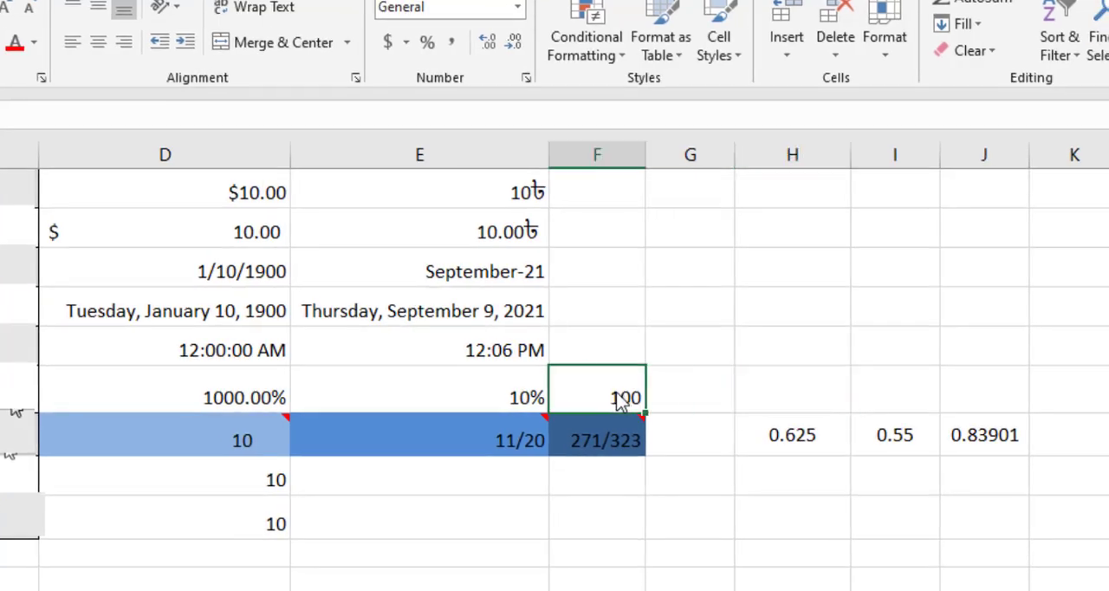
pyautogui.write('2565')
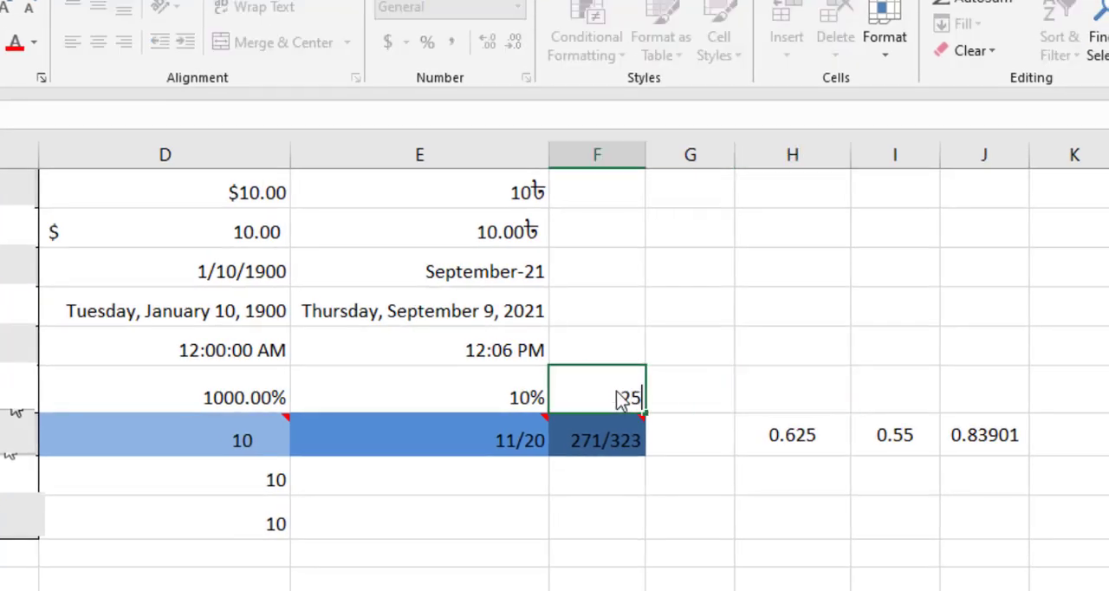
pyautogui.click(702, 397)
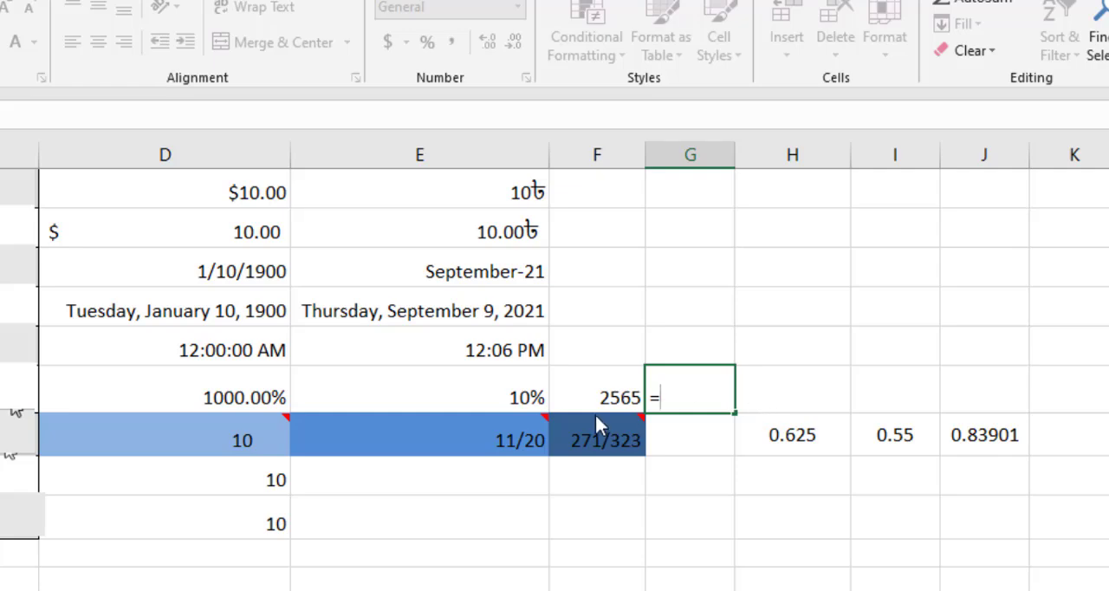
pyautogui.click(617, 404)
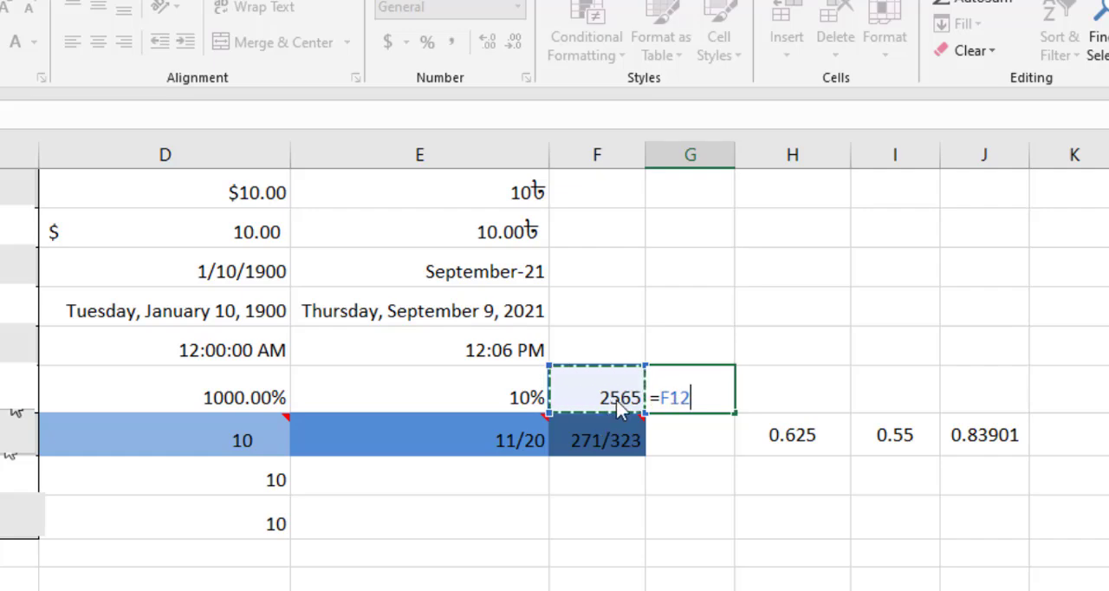
pyautogui.write('*')
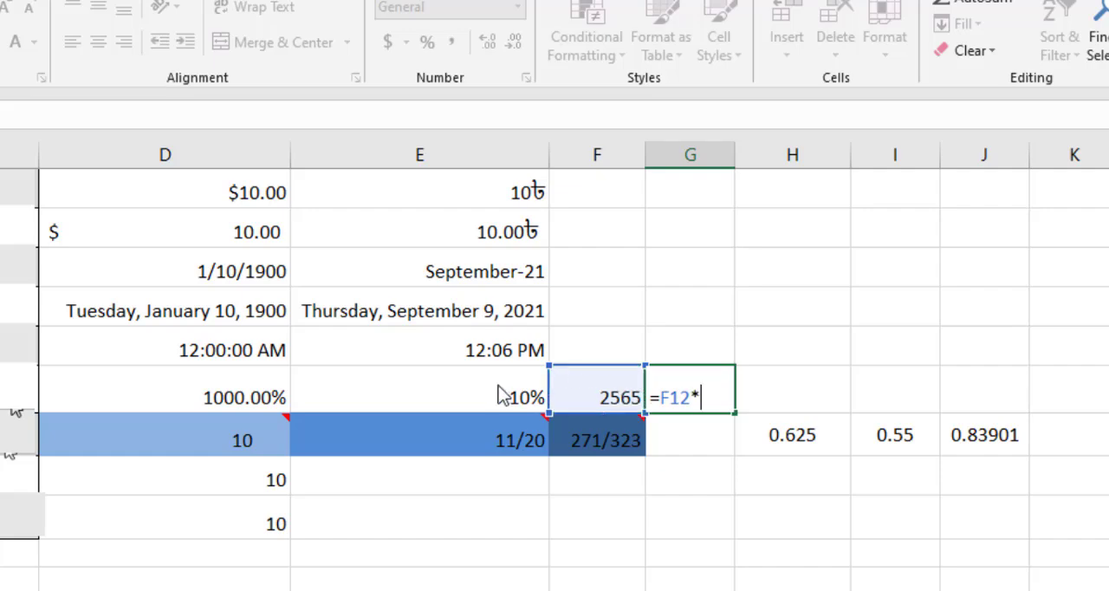
pyautogui.click(513, 397)
pyautogui.press('Return')
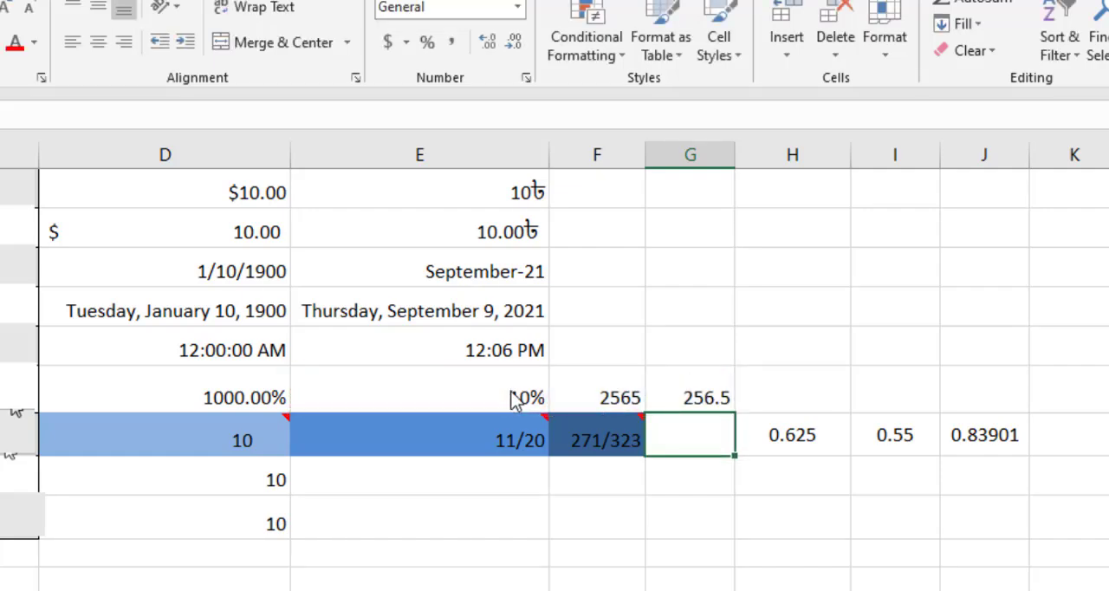
pyautogui.click(712, 408)
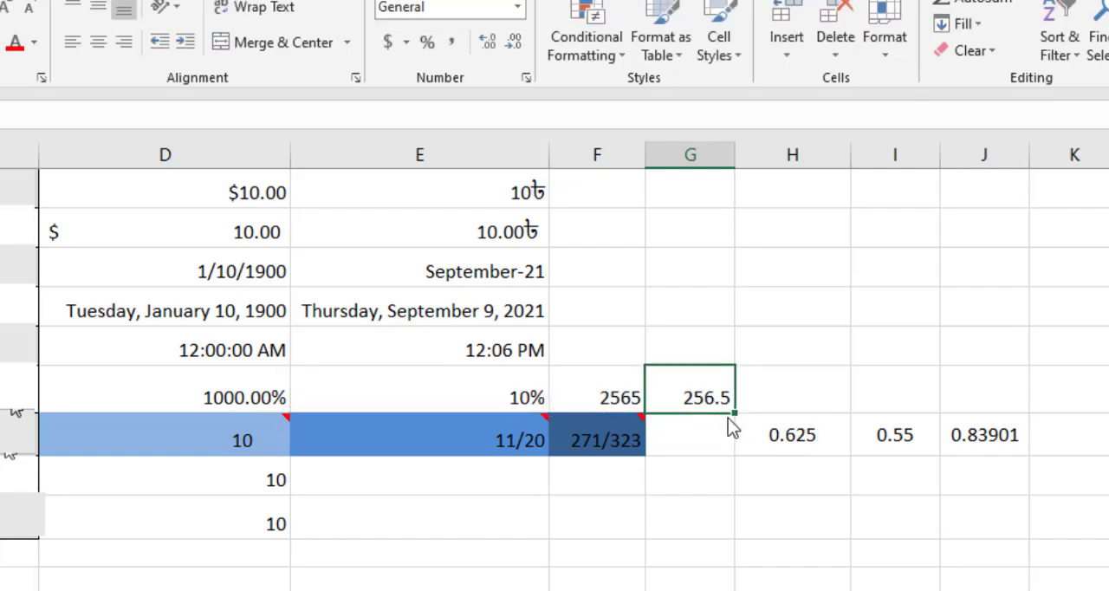
# Set cell F12 to 100, check the percentage calculation, and clear the formula from G12.
pyautogui.click(598, 407)
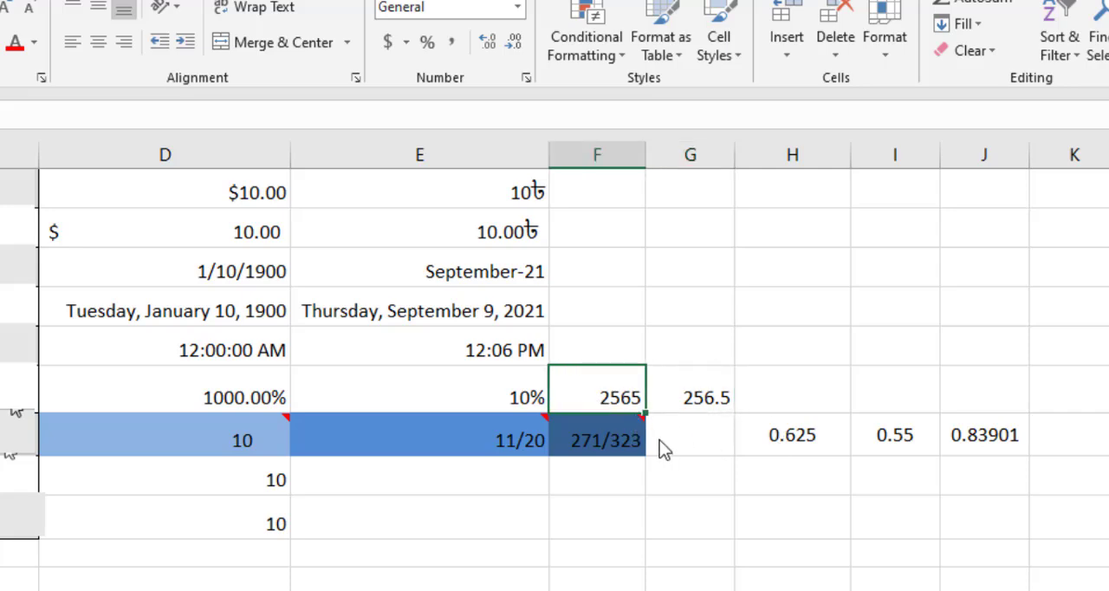
pyautogui.write('100')
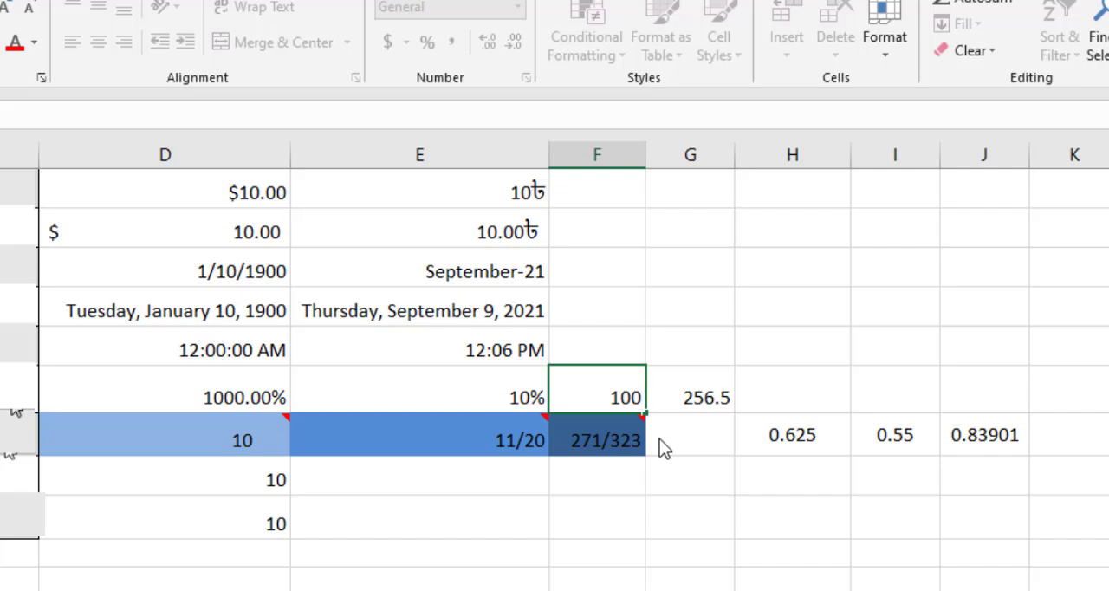
pyautogui.click(701, 406)
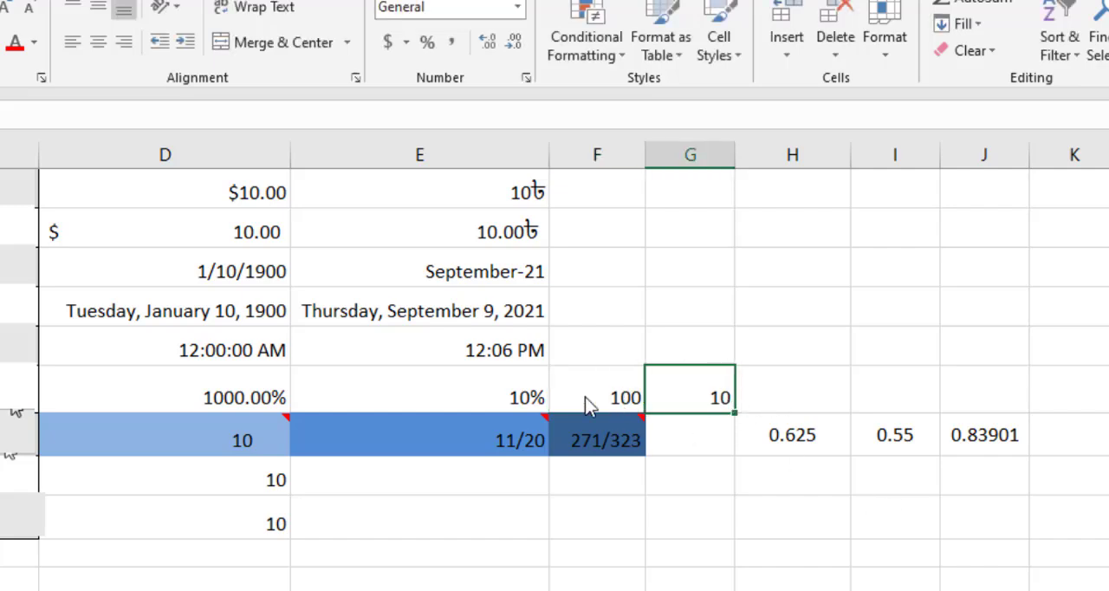
pyautogui.click(477, 386)
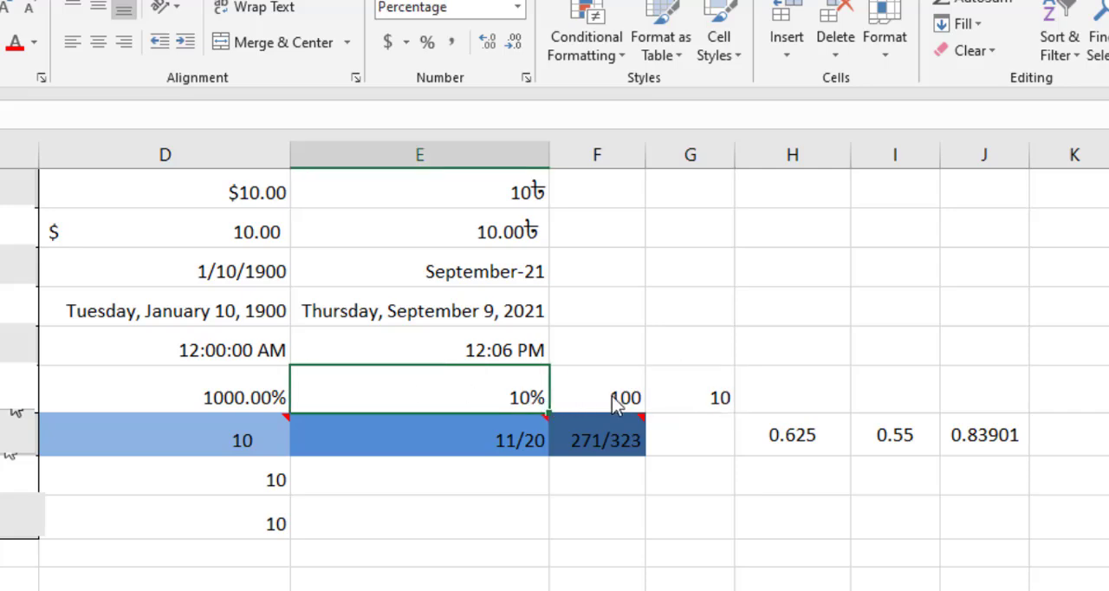
pyautogui.click(700, 402)
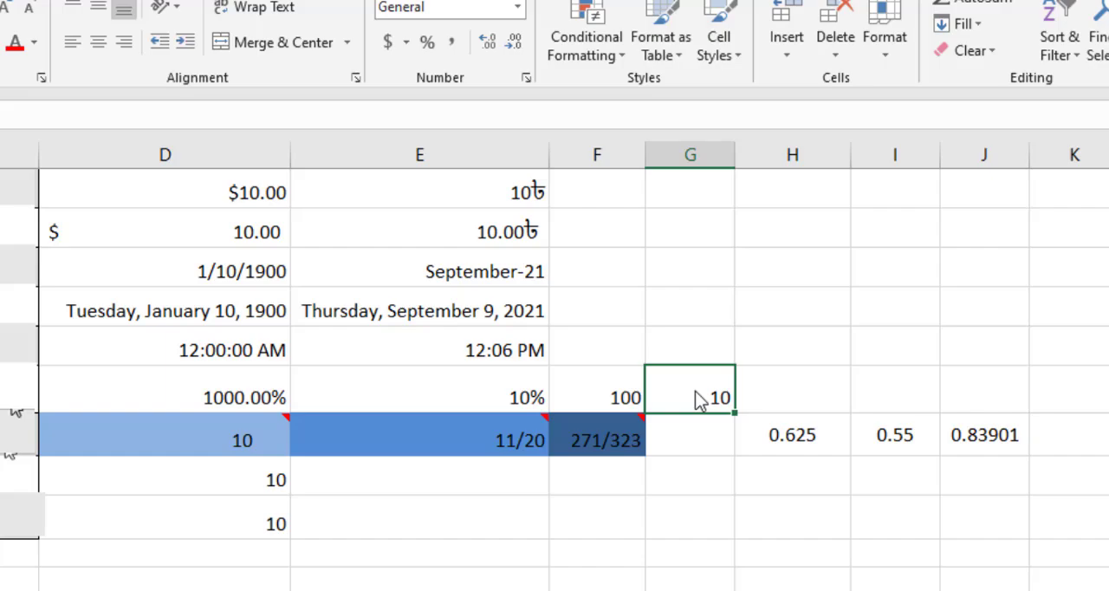
pyautogui.press('Delete')
# Apply the Fraction number format to cell D13 in the Fraction row.
pyautogui.moveTo(110, 424)
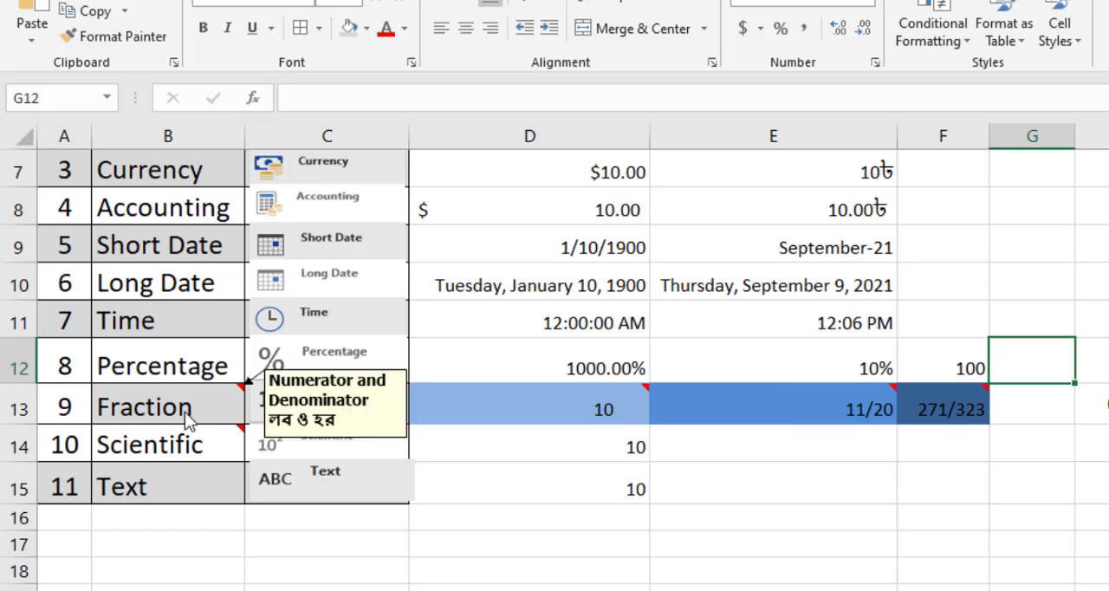
pyautogui.click(556, 408)
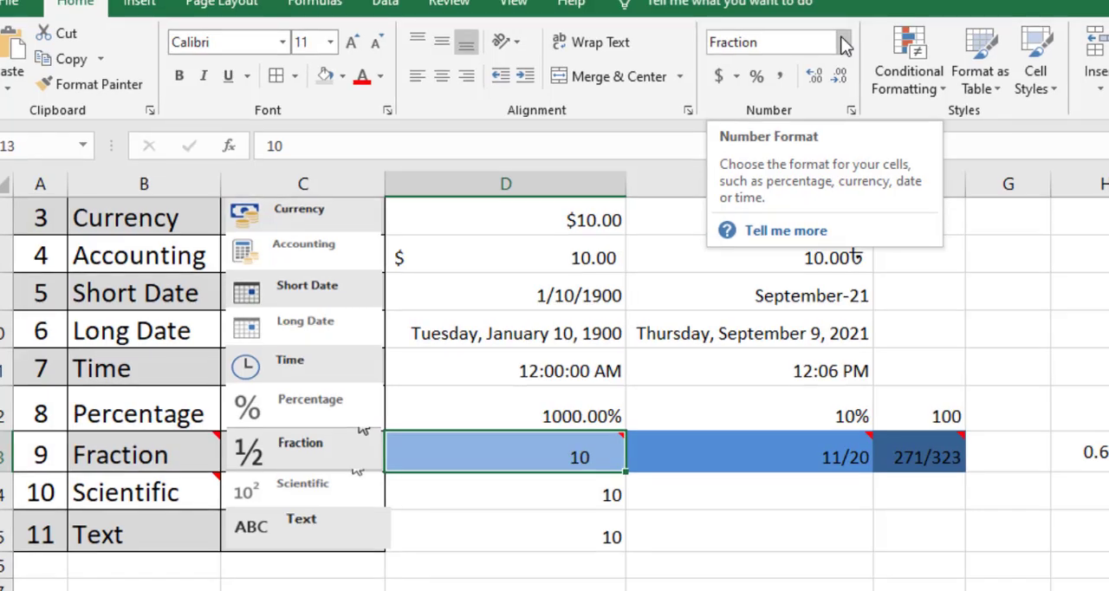
pyautogui.click(843, 42)
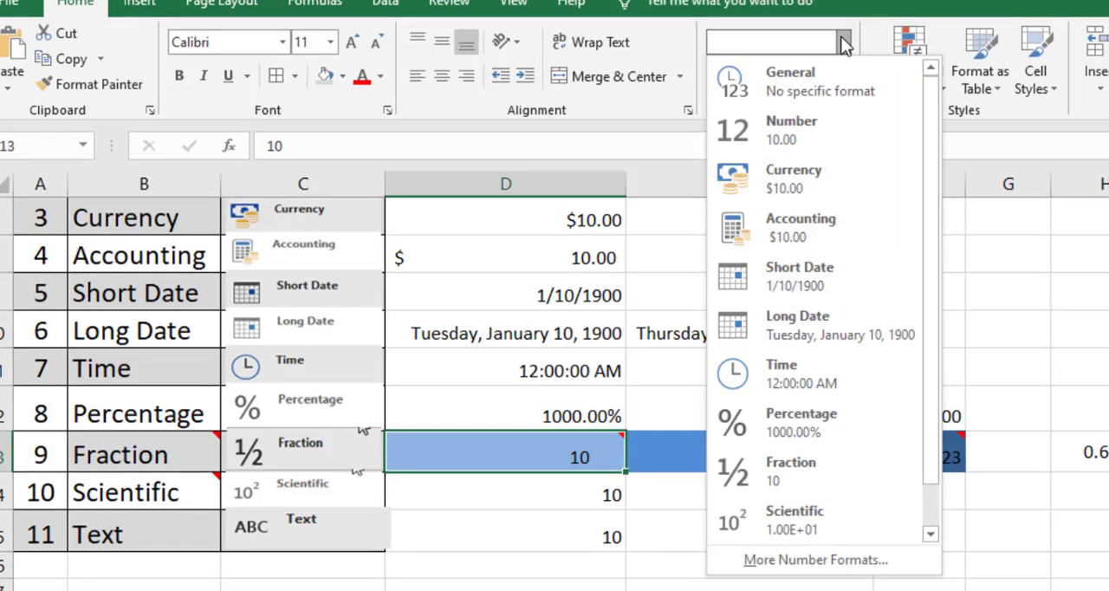
pyautogui.click(802, 483)
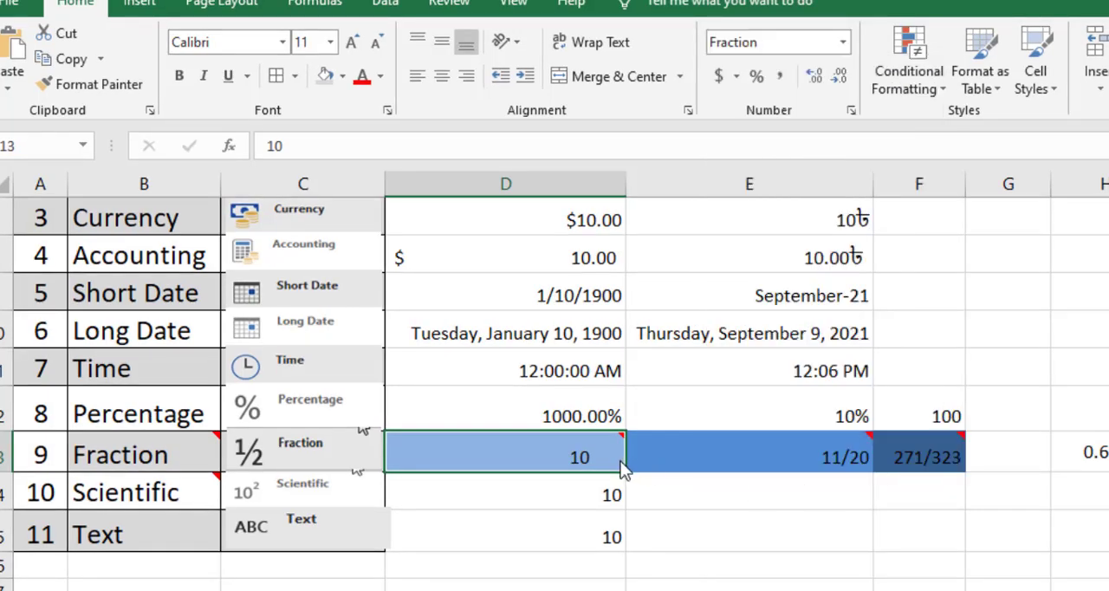
# Set the fraction type of cell D13 to Up to three digits (312/943).
pyautogui.click(851, 113)
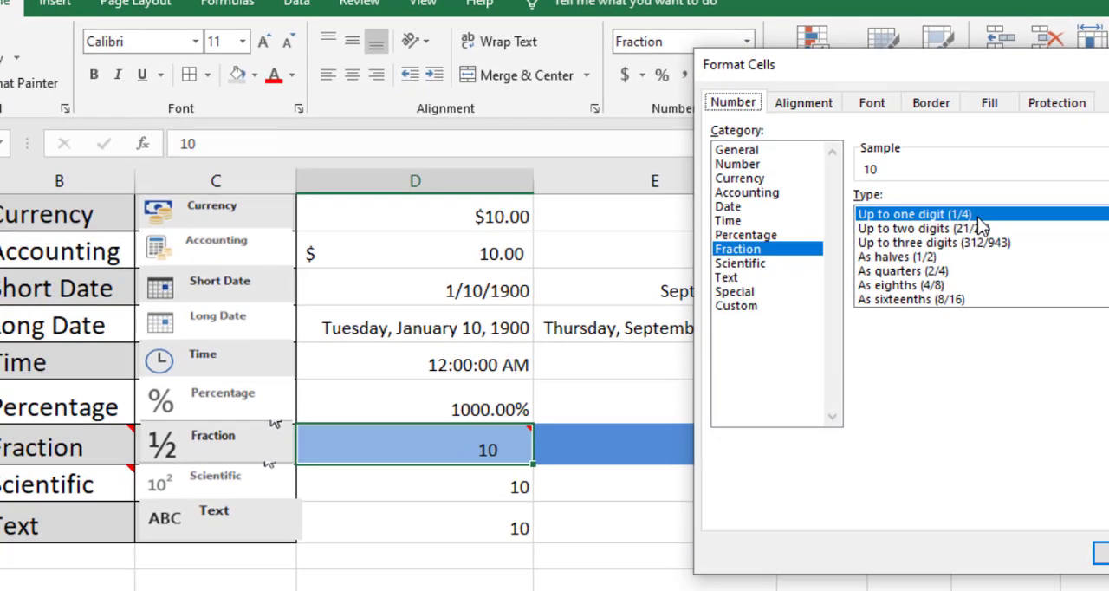
pyautogui.click(984, 229)
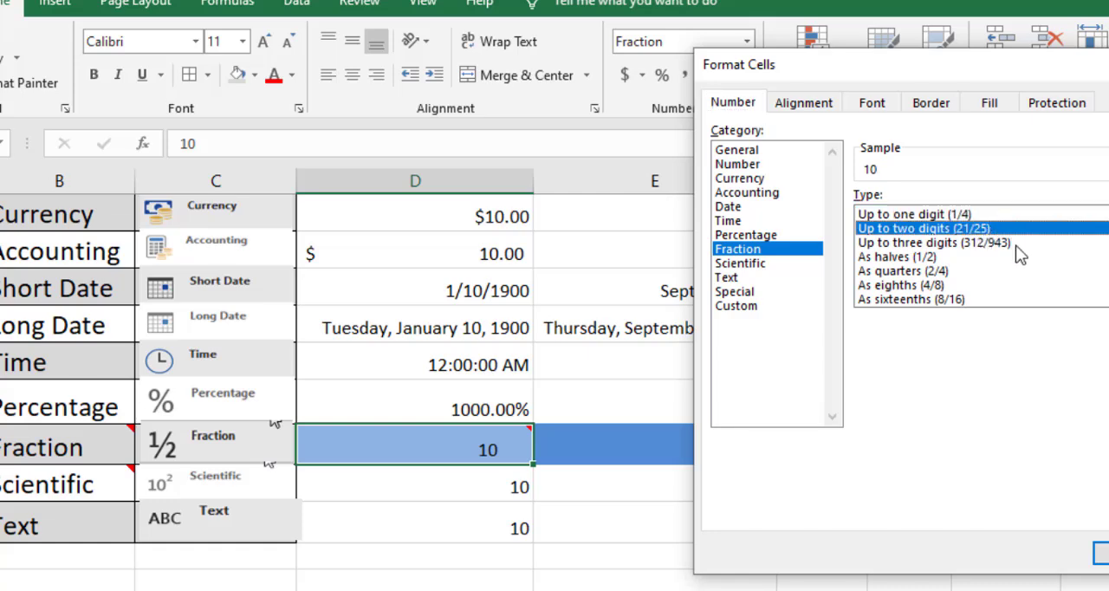
pyautogui.click(1015, 245)
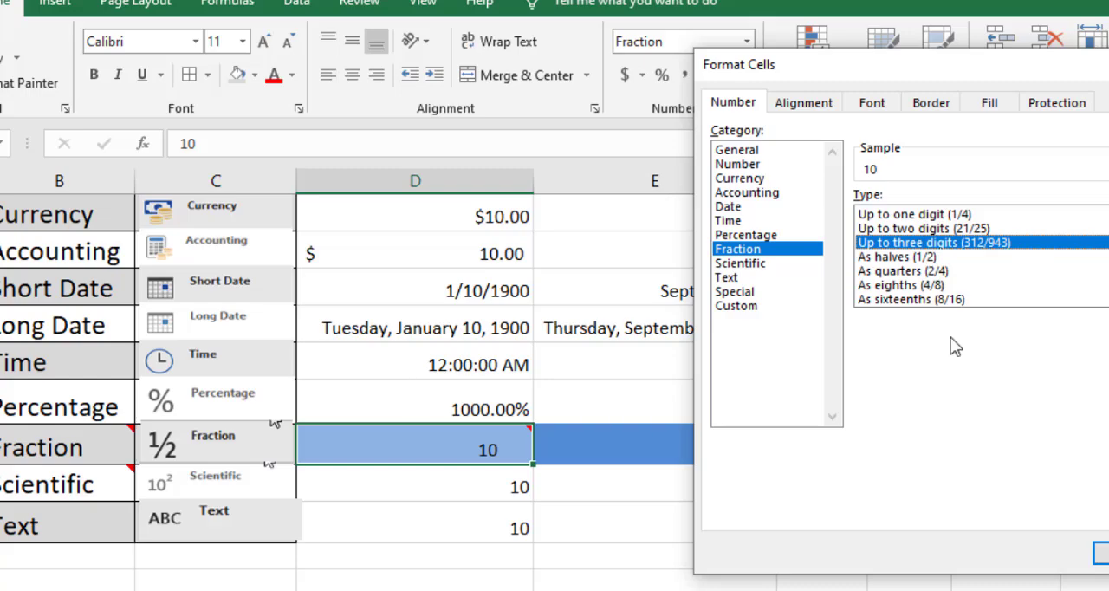
pyautogui.click(1101, 553)
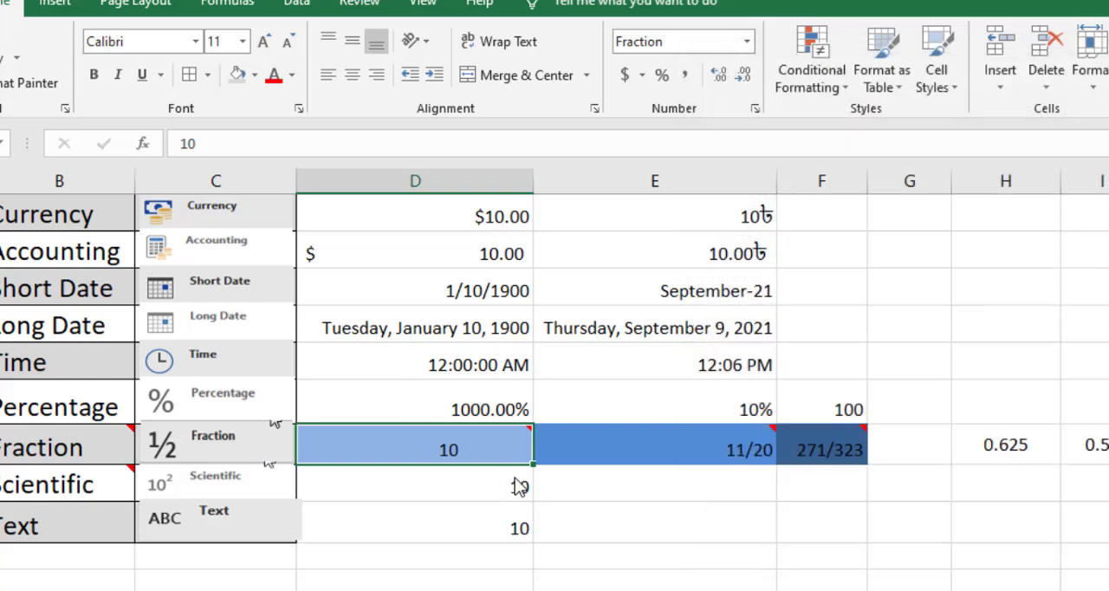
# Change the fraction type of cell D13 to Up to one digit (1/4).
pyautogui.moveTo(484, 462)
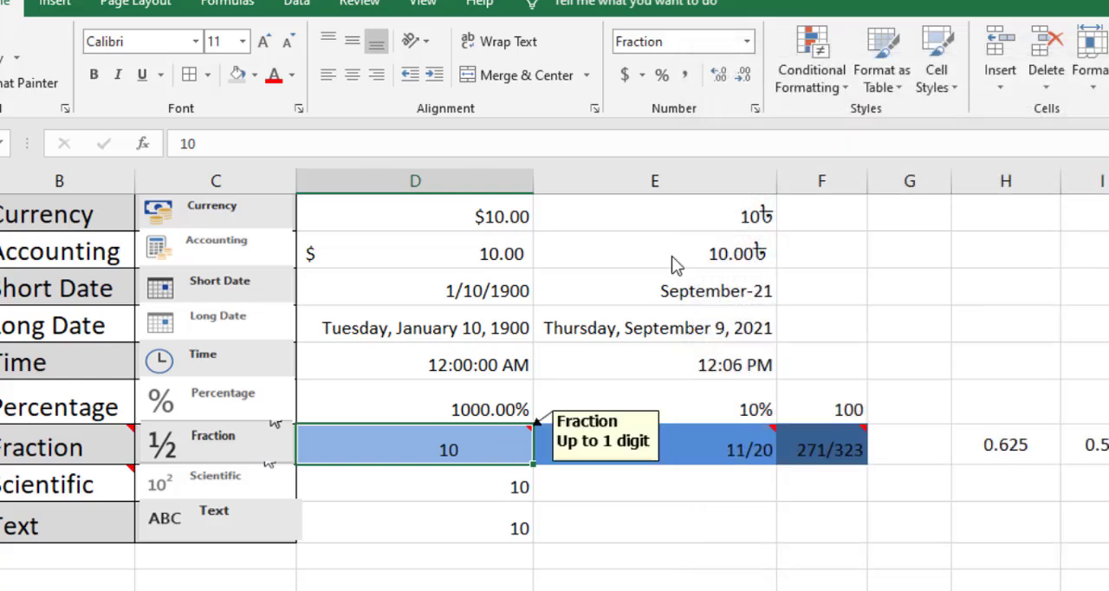
pyautogui.click(755, 109)
pyautogui.click(954, 214)
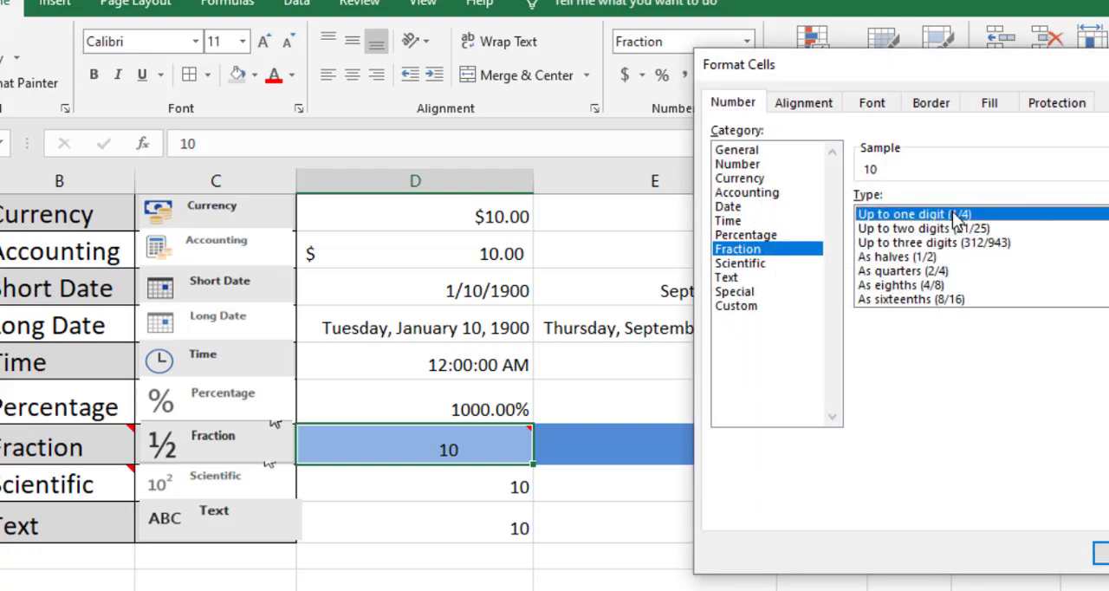
pyautogui.click(1101, 553)
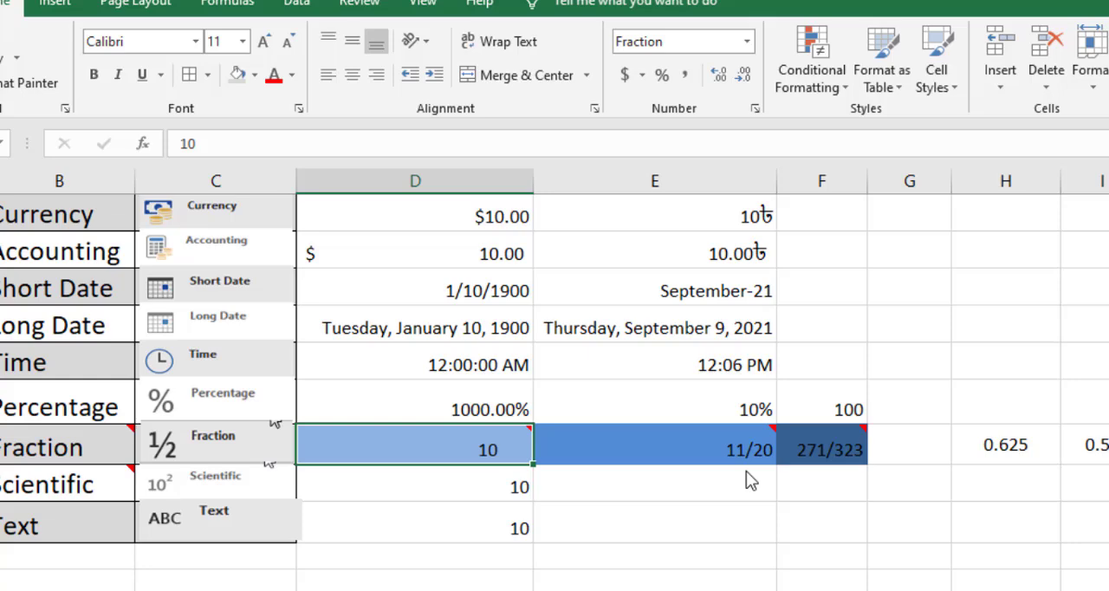
# Enter the fraction 5/6 in cell D13 and reselect it to check its underlying value.
pyautogui.write('5/')
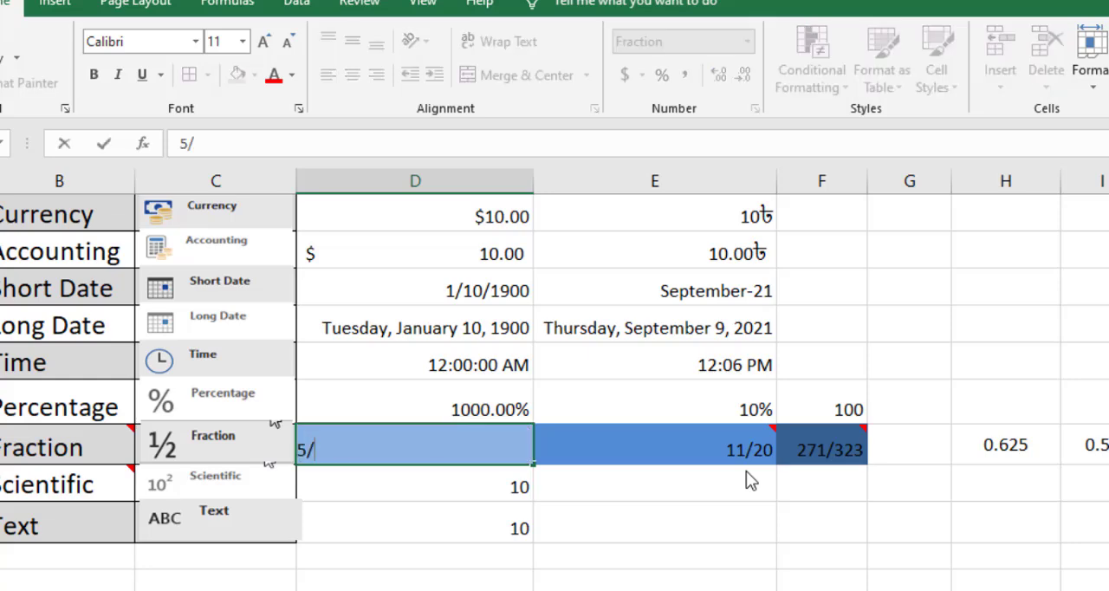
pyautogui.write('6')
pyautogui.press('Return')
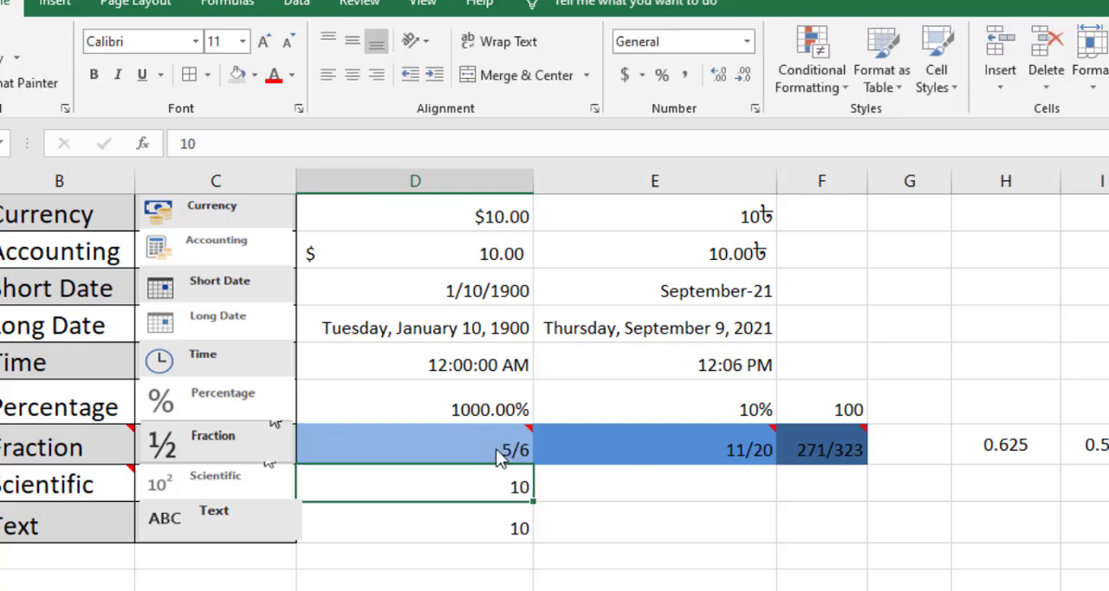
pyautogui.click(506, 449)
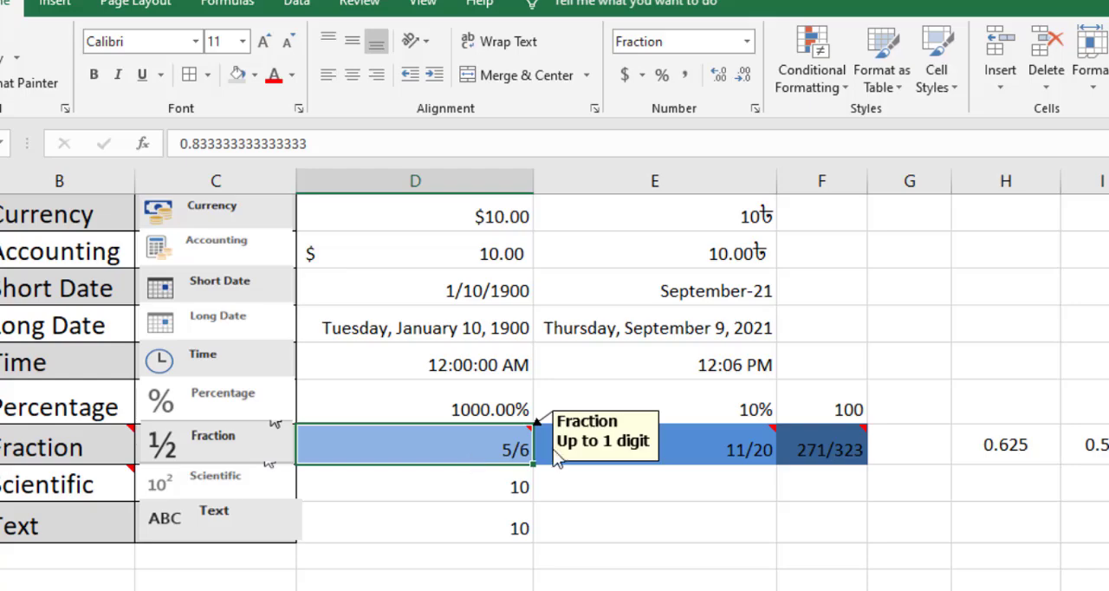
# Clear the decimal values in cells H13 to J13 of the Fraction row and reselect cell D13.
pyautogui.moveTo(1023, 458); pyautogui.dragTo(1108, 461)
pyautogui.press('Delete')
pyautogui.click(246, 444)
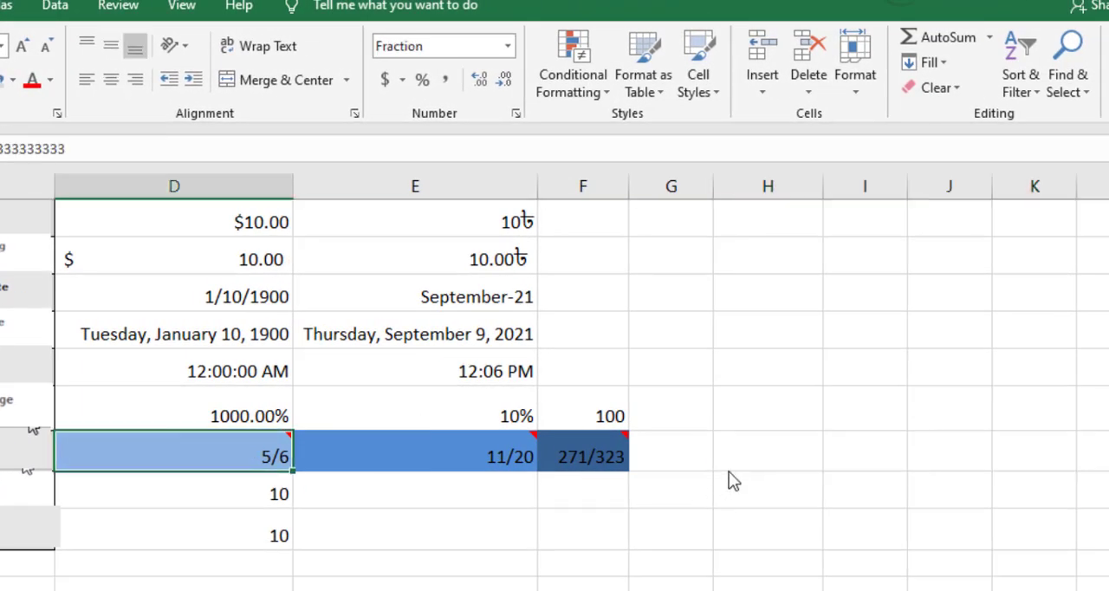
# Enter the formula =5/6 in cell G13 and compare its decimal result with the fraction in cell D13.
pyautogui.click(702, 455)
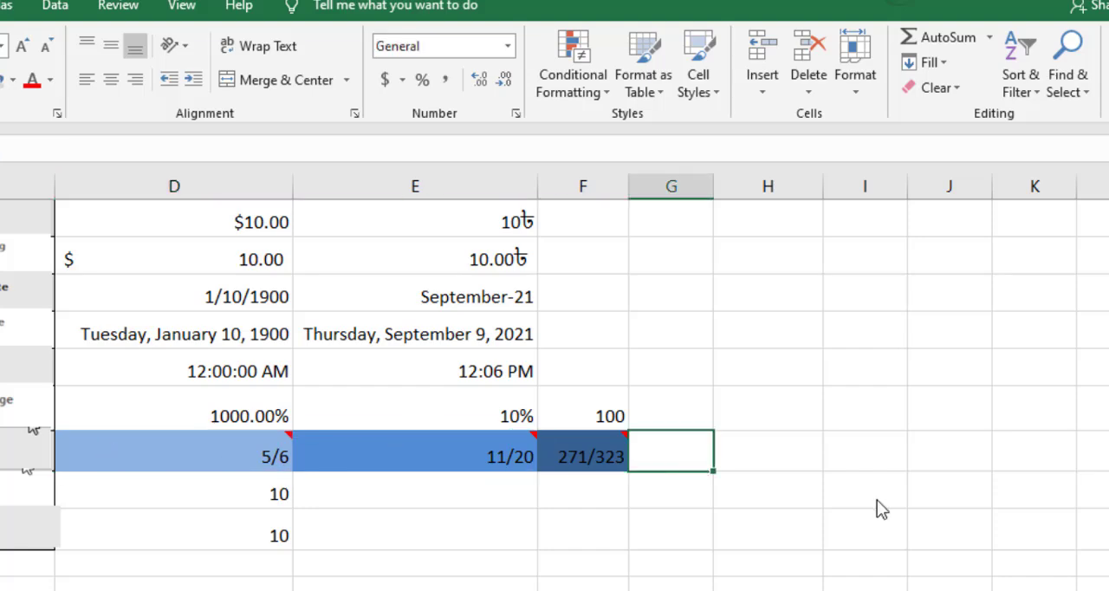
pyautogui.write('=')
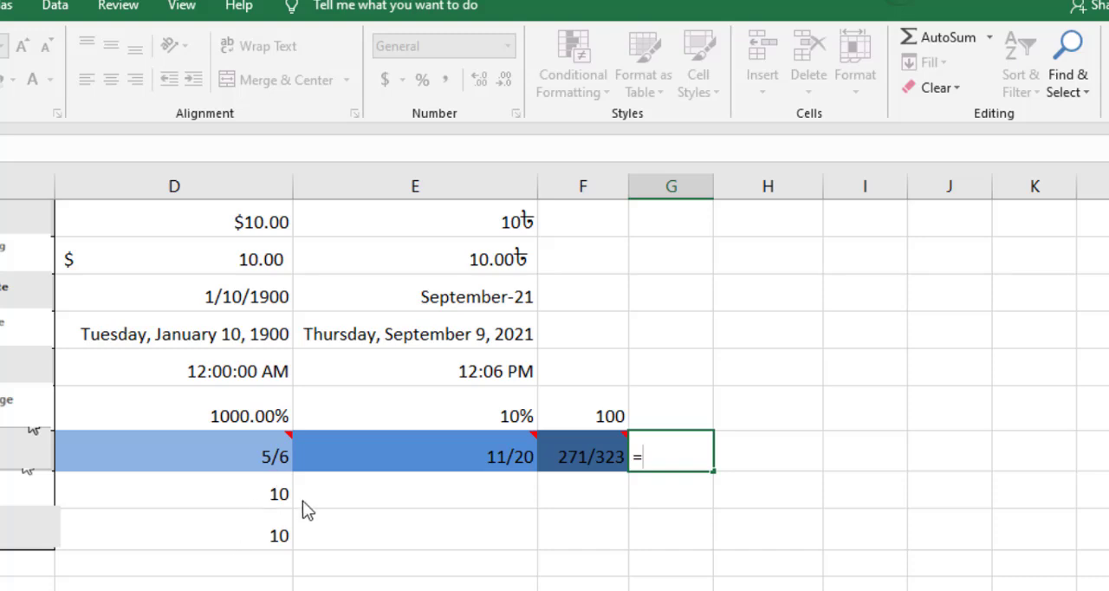
pyautogui.write('5/6')
pyautogui.press('Return')
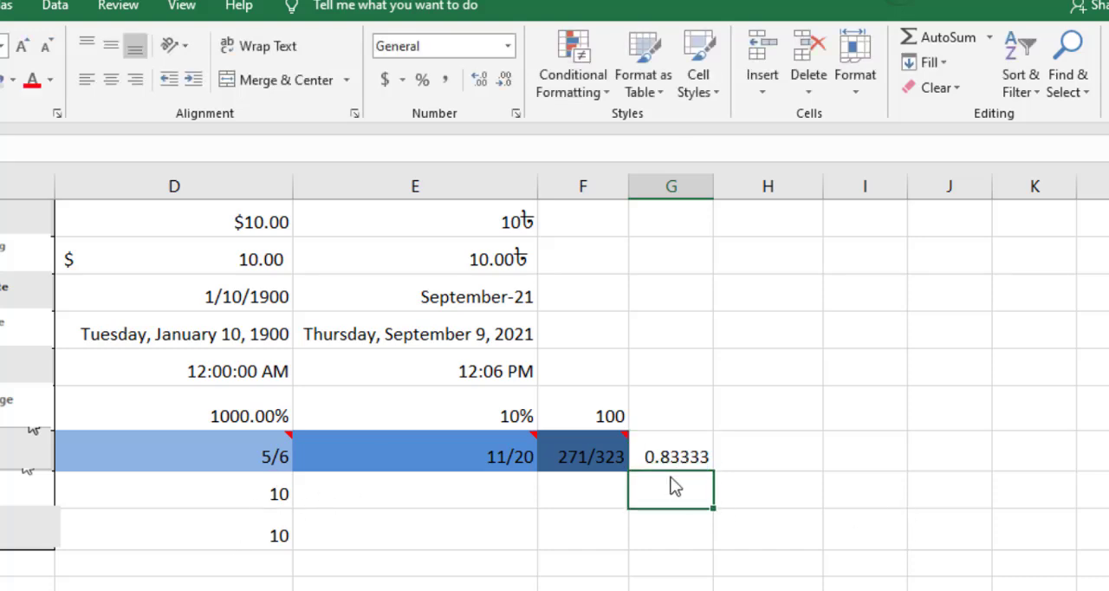
pyautogui.press('Up')
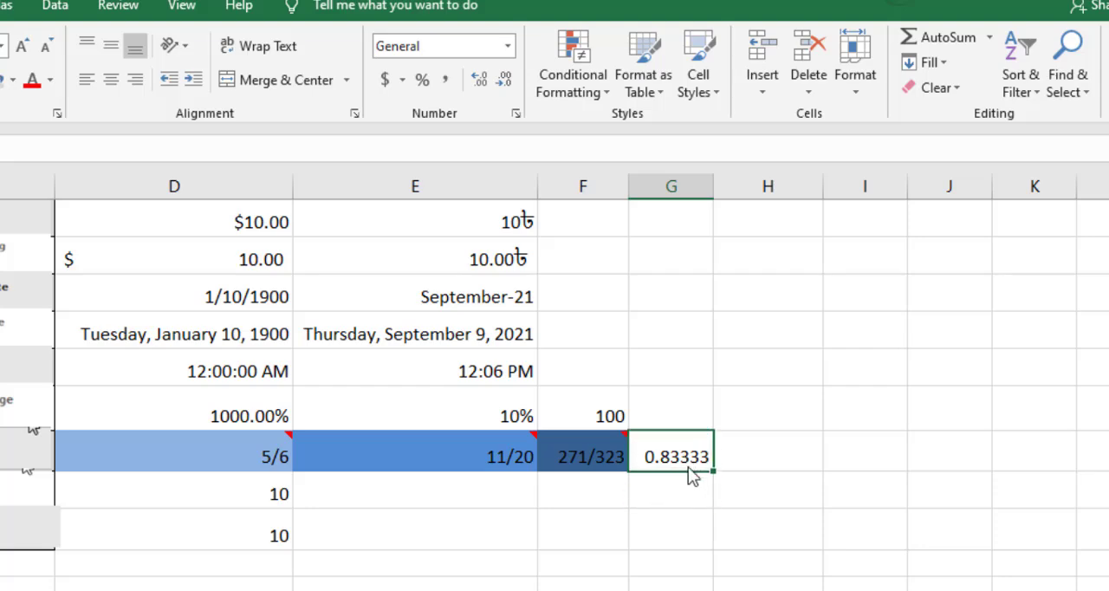
pyautogui.click(250, 457)
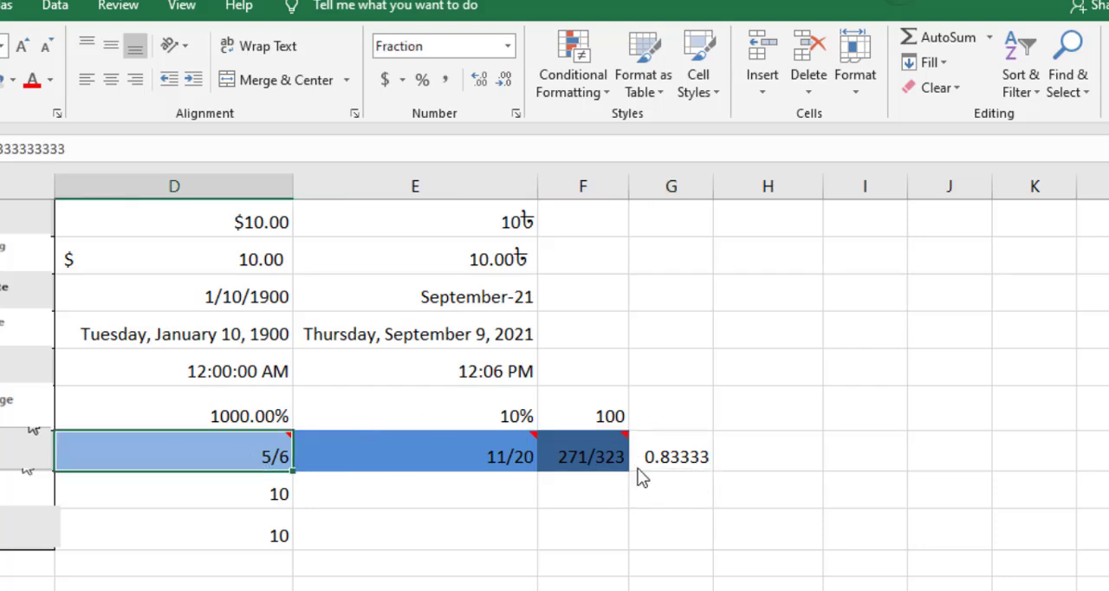
pyautogui.click(691, 463)
# Enter the fraction 15/16 in cell D13 and check the cell's fraction type in its number format settings.
pyautogui.click(212, 458)
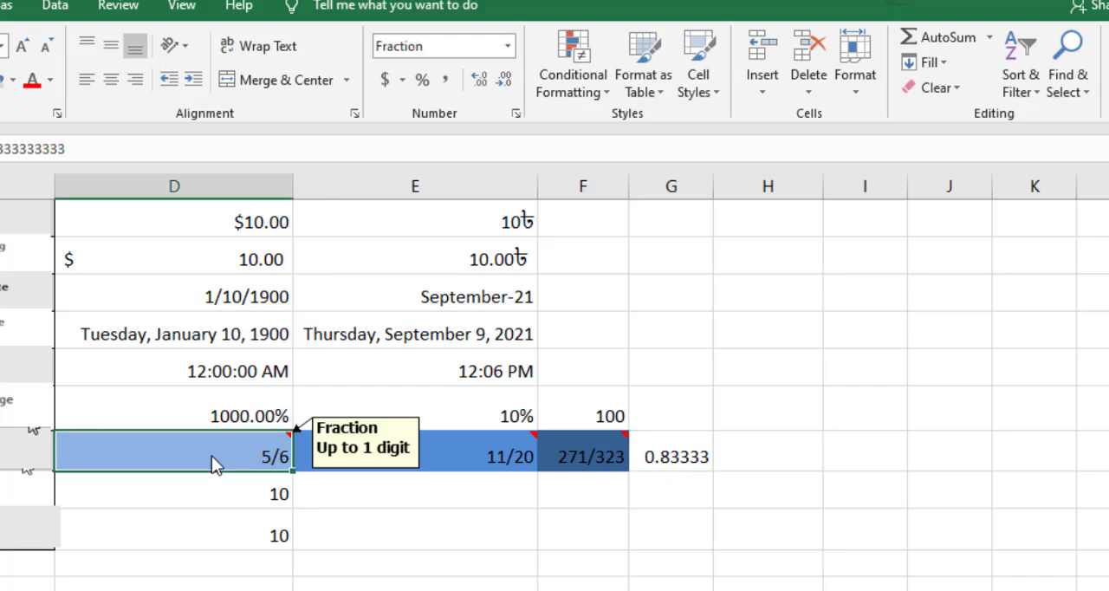
pyautogui.write('15')
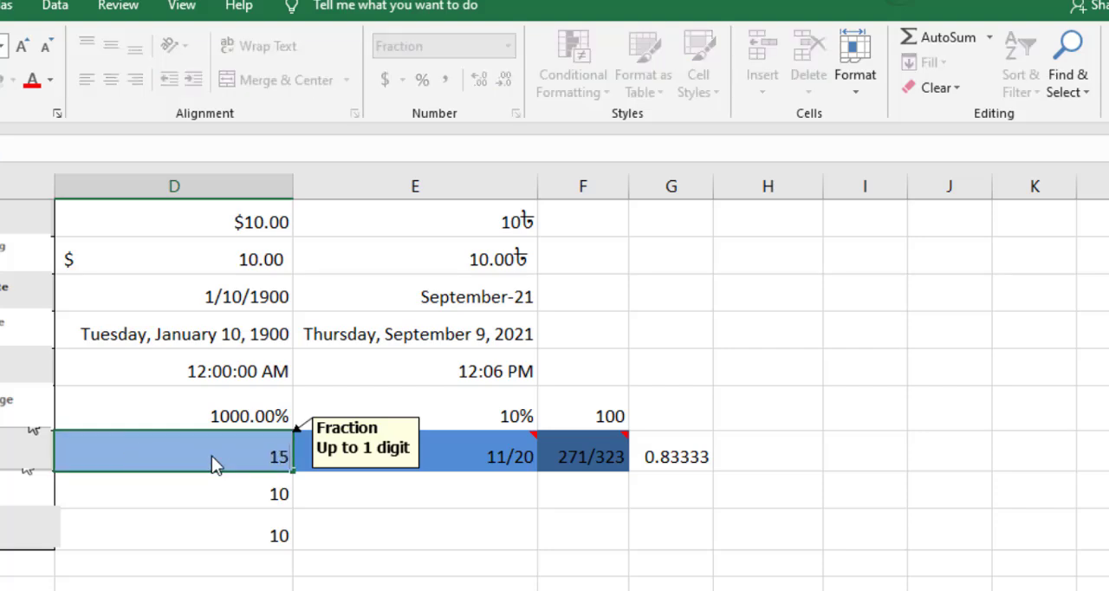
pyautogui.write('/16')
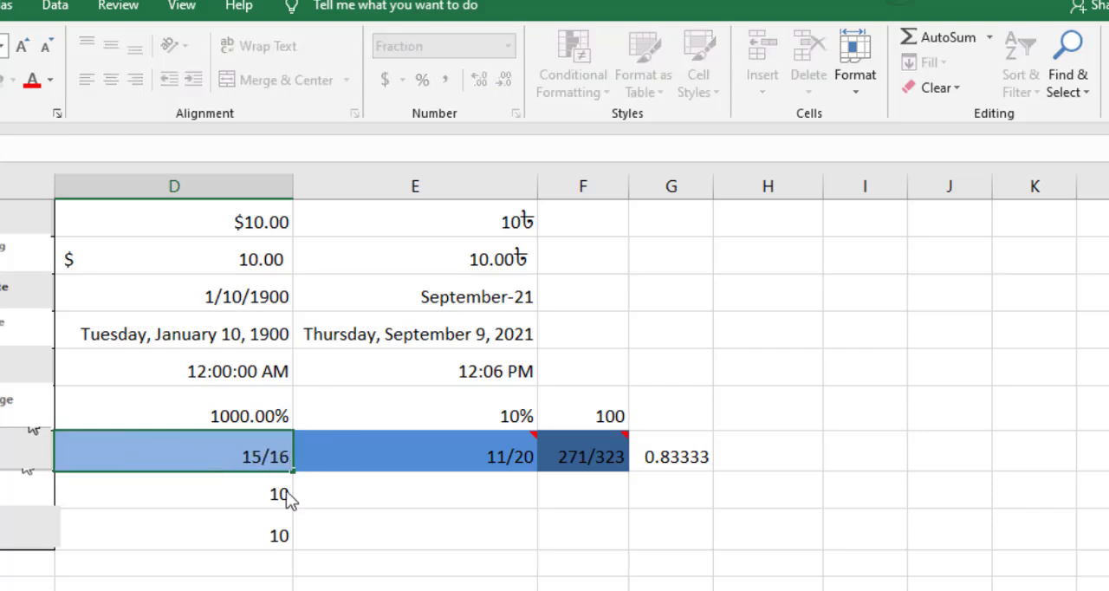
pyautogui.click(315, 495)
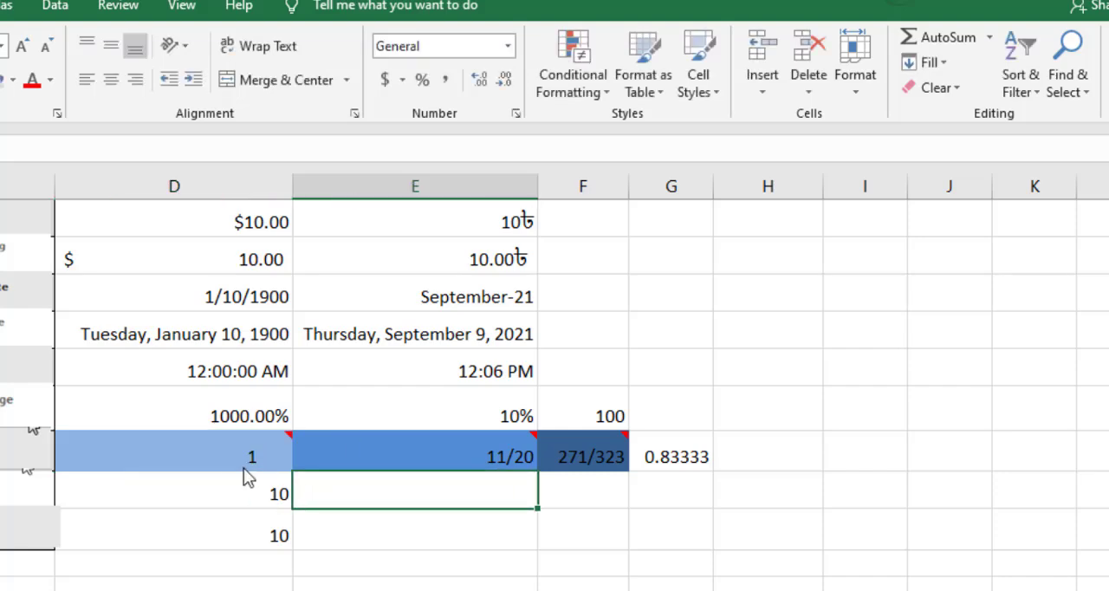
pyautogui.click(228, 460)
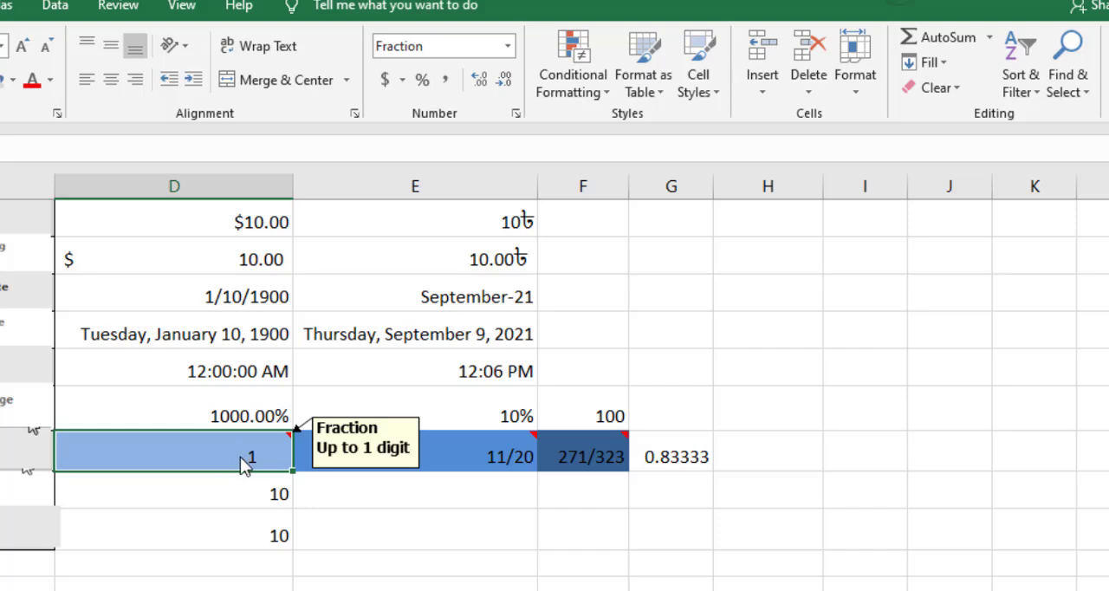
pyautogui.click(516, 114)
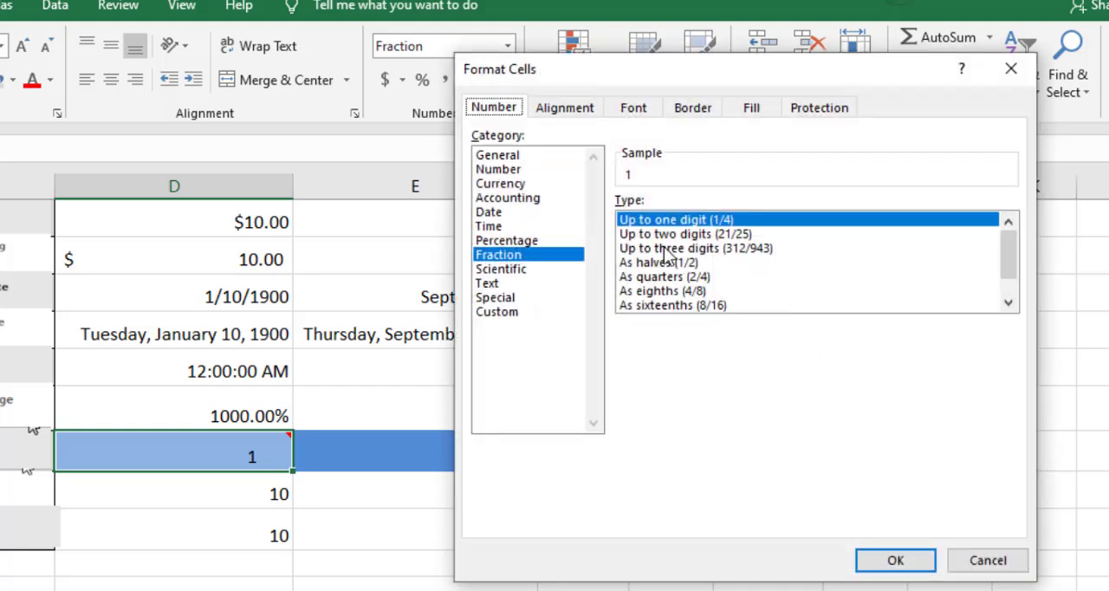
pyautogui.click(986, 560)
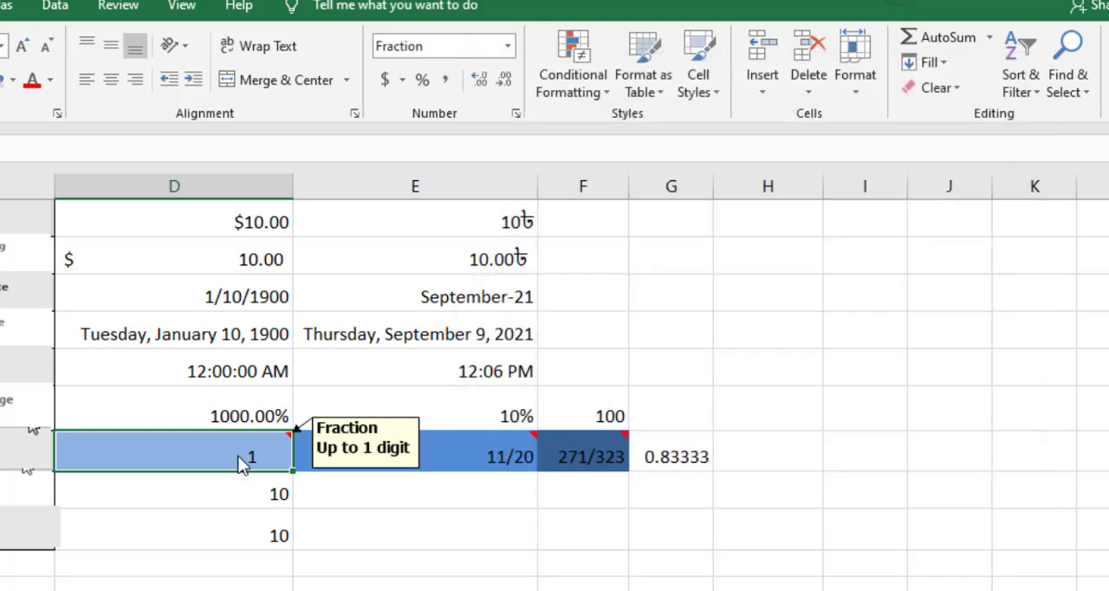
# Try the fractions 4/6 and 8/9 one after the other in cell D13, reselecting the cell each time.
pyautogui.write('4/6')
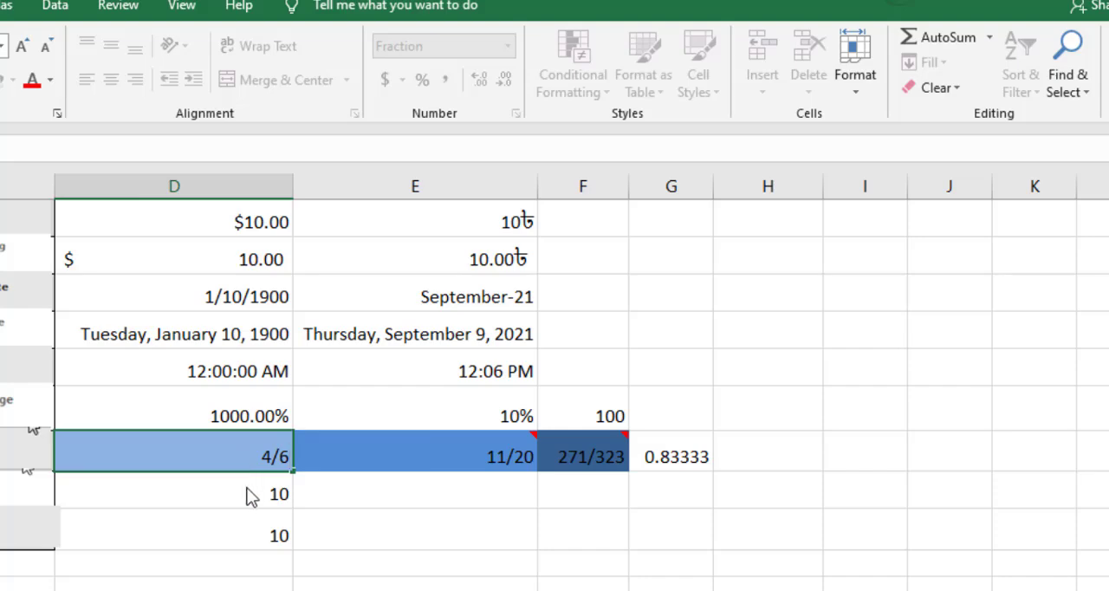
pyautogui.press('Return')
pyautogui.click(227, 459)
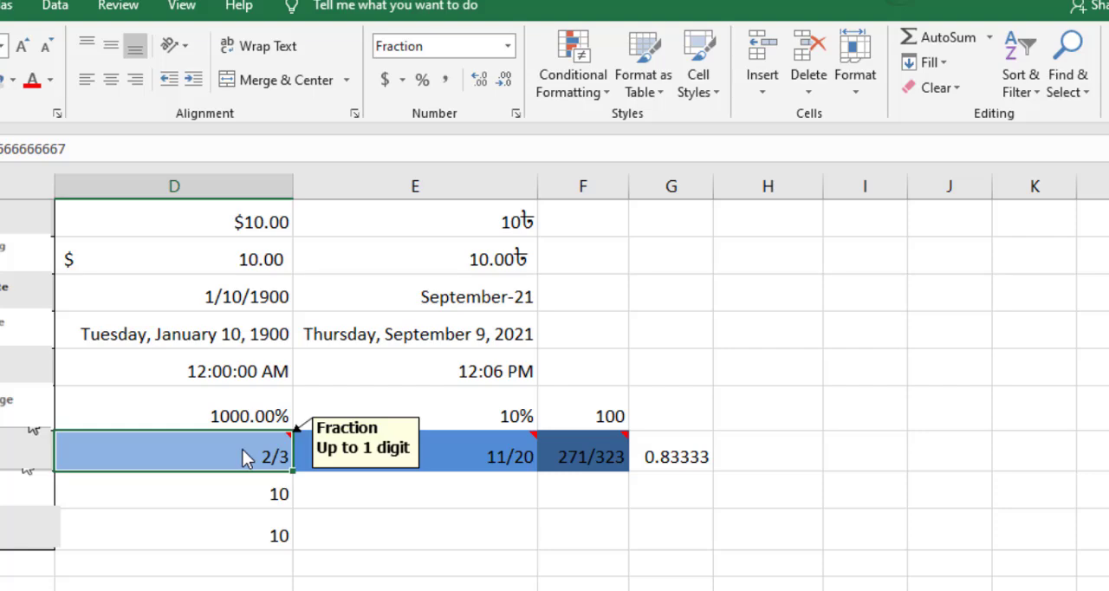
pyautogui.write('8/')
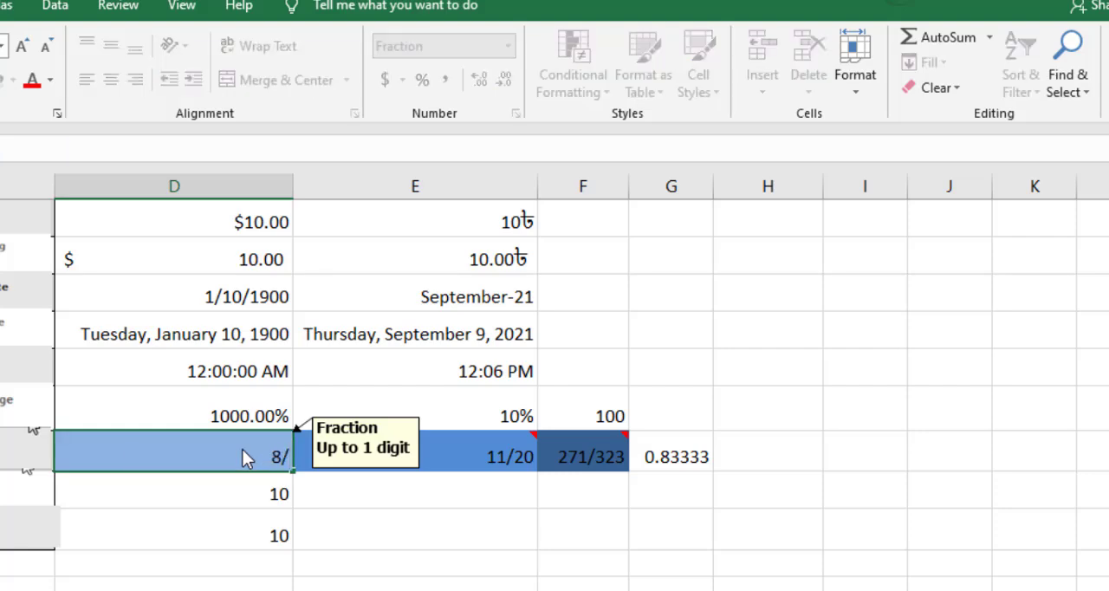
pyautogui.write('9')
pyautogui.click(325, 494)
pyautogui.click(256, 452)
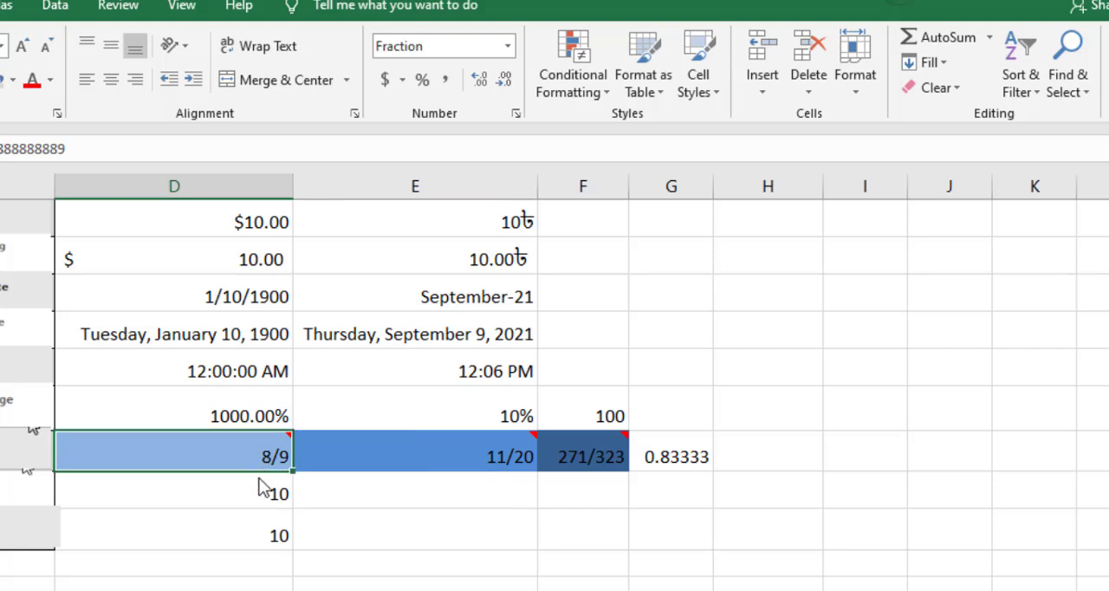
# Enter the fraction 6/8 in cell D13.
pyautogui.moveTo(239, 475)
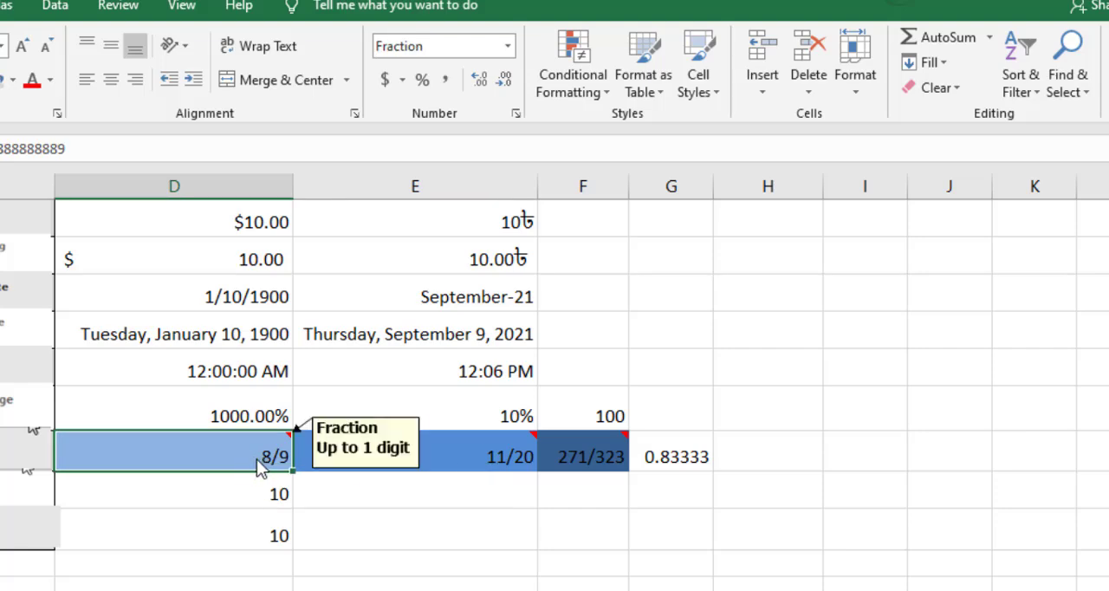
pyautogui.write('6/8')
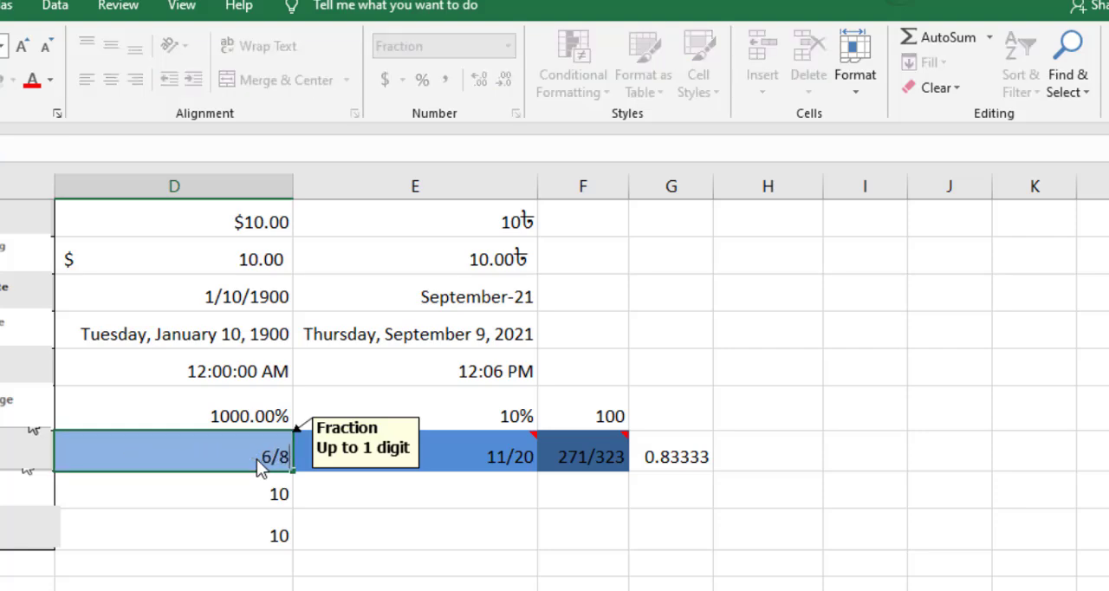
pyautogui.click(334, 500)
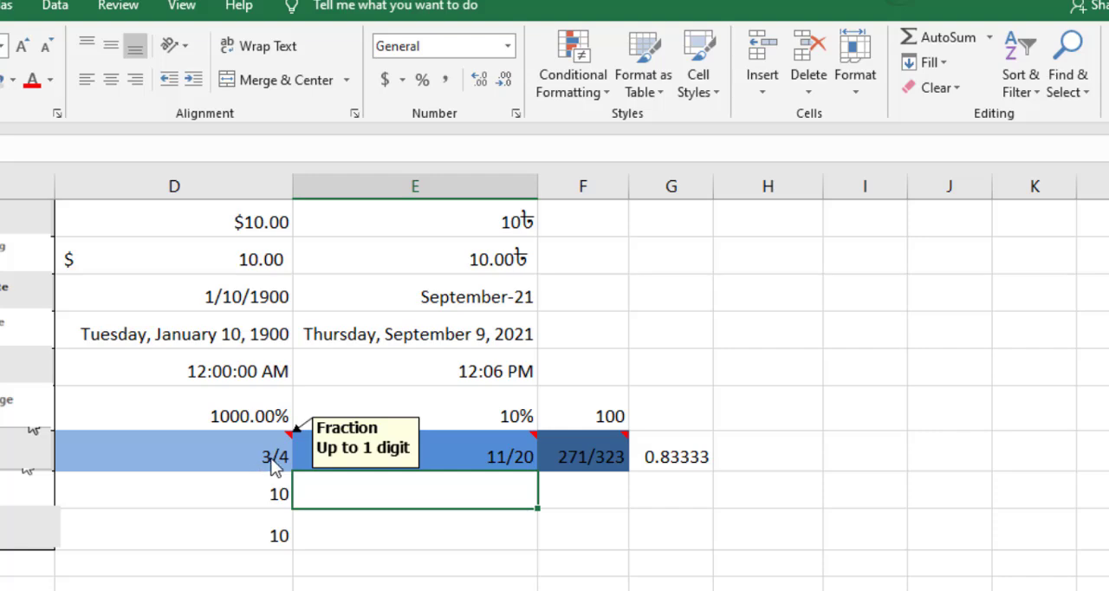
# Enter 6/8 in the General-formatted cell I13 and reselect cell D13 for comparison.
pyautogui.click(872, 468)
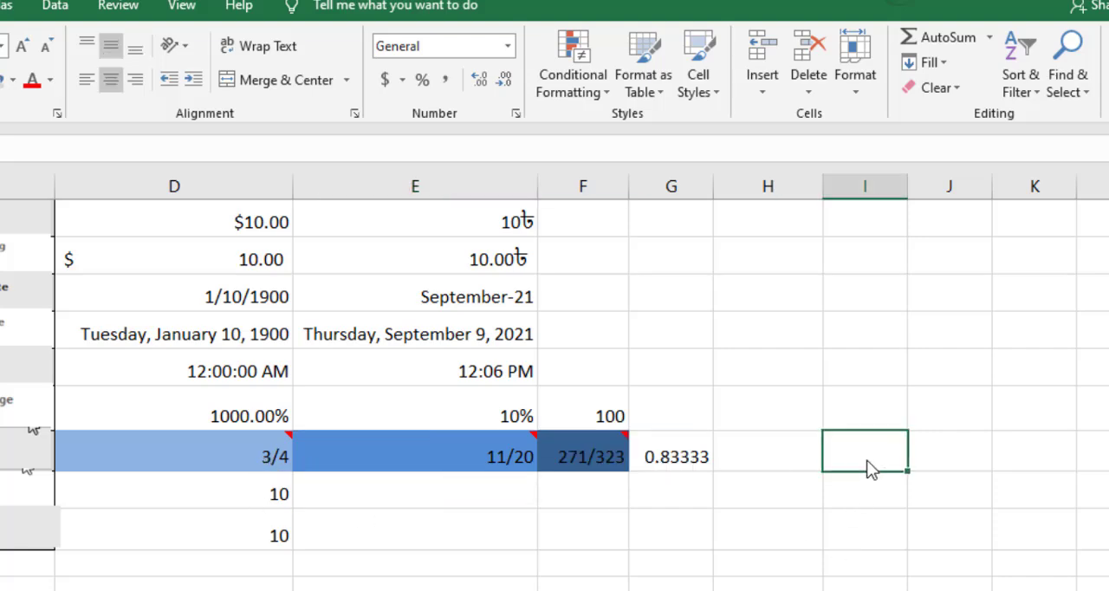
pyautogui.write('8')
pyautogui.press('BackSpace')
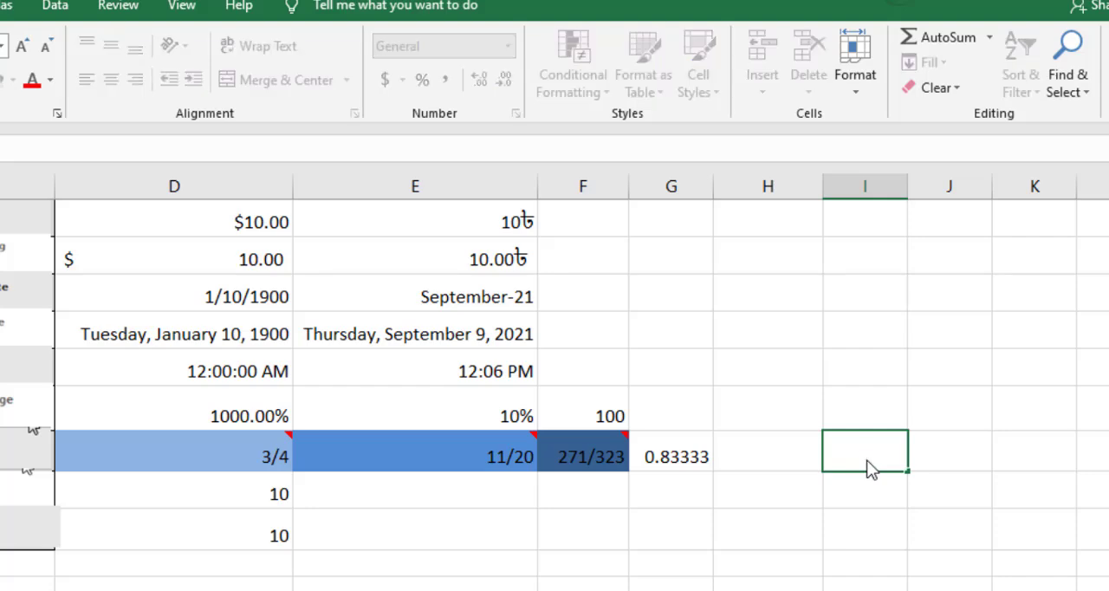
pyautogui.write('6/8')
pyautogui.click(250, 459)
# Enter the two-digit fraction 54/67 in cell E13 and reselect the cell to check its value.
pyautogui.click(495, 464)
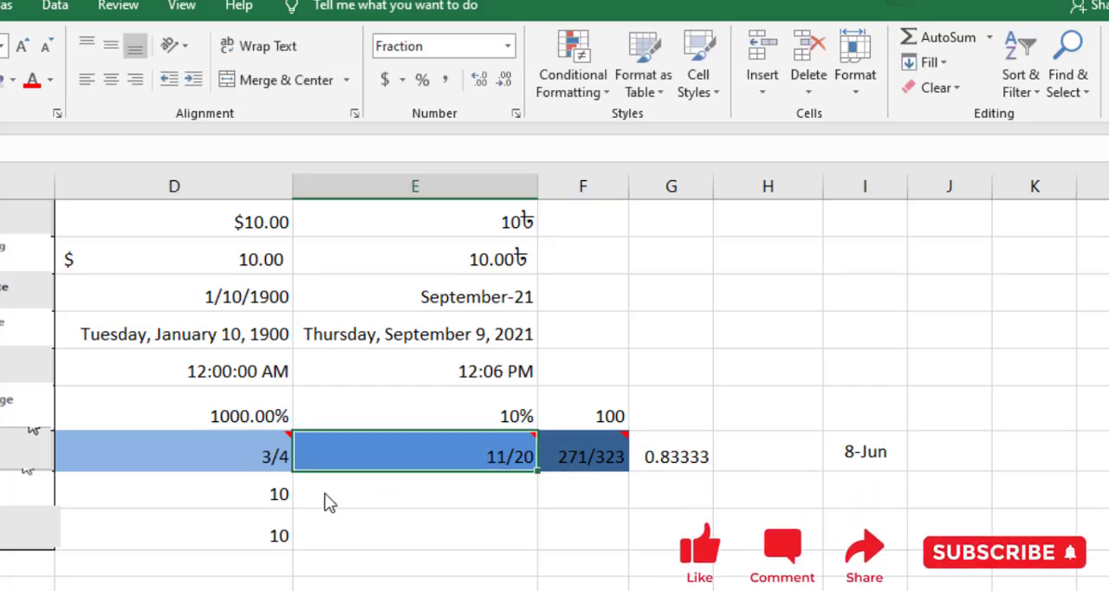
pyautogui.moveTo(523, 460)
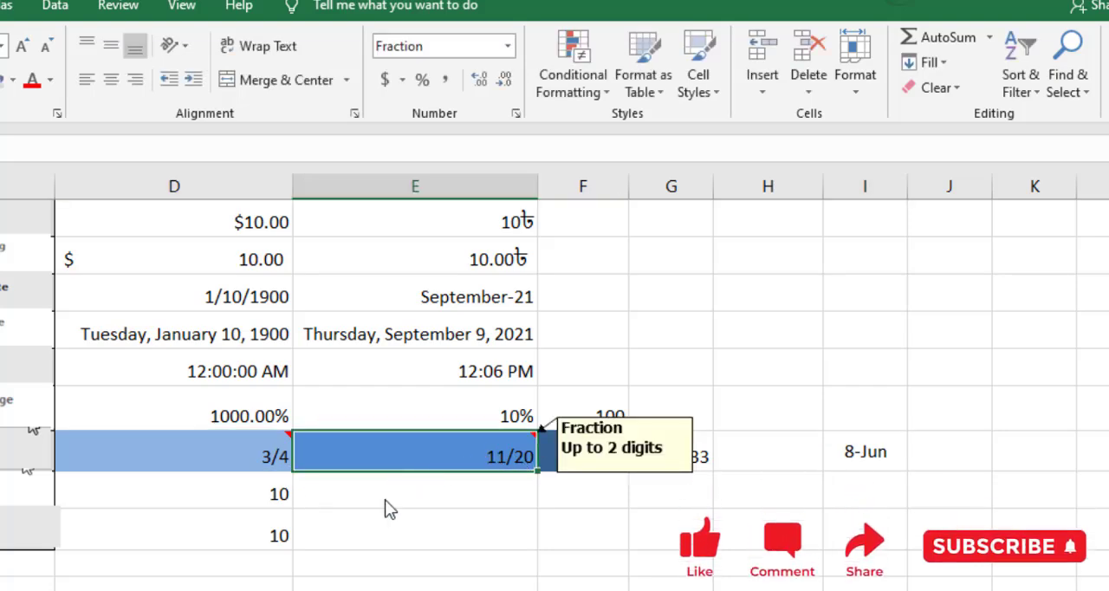
pyautogui.moveTo(434, 461)
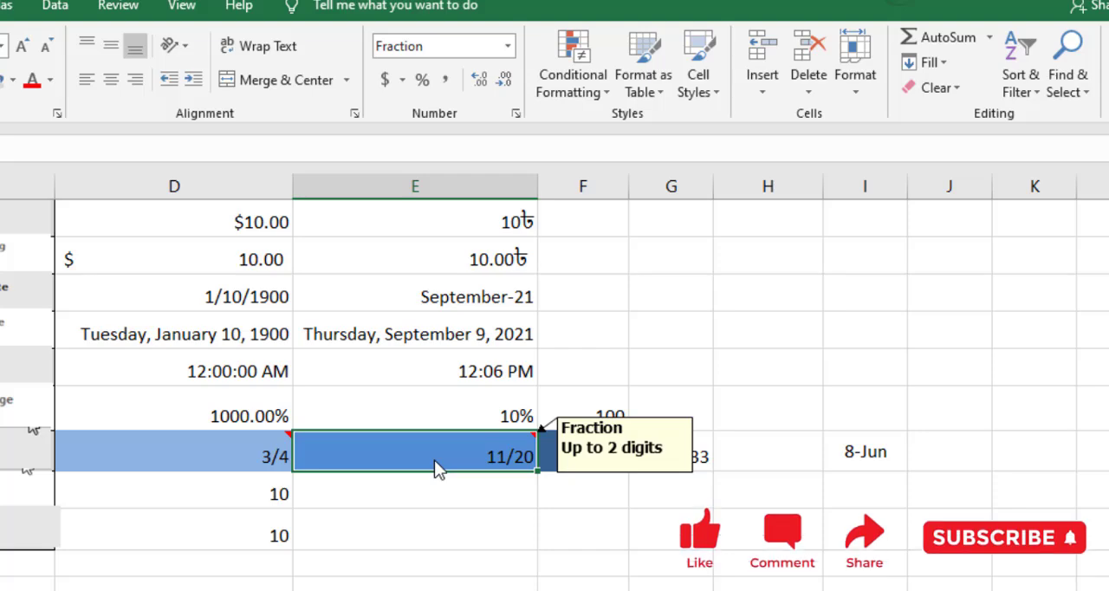
pyautogui.write('54/')
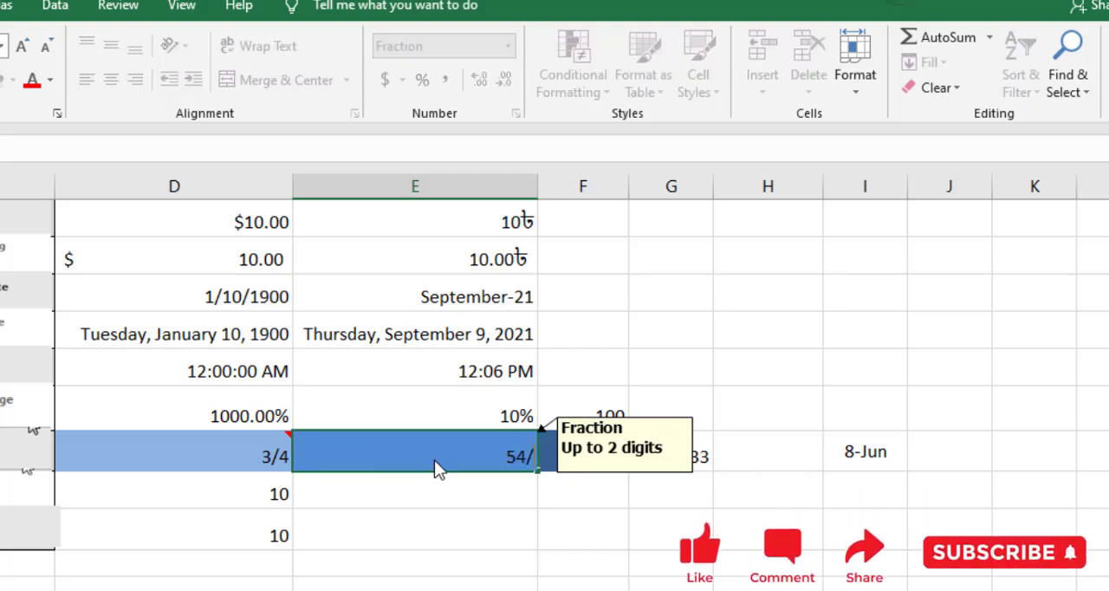
pyautogui.write('67')
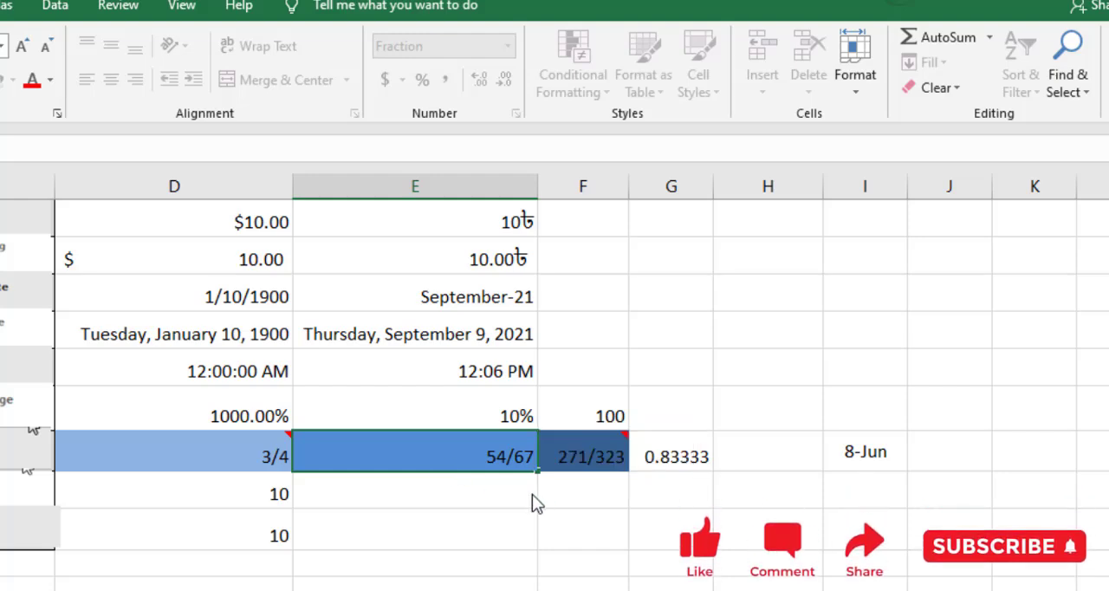
pyautogui.press('Return')
pyautogui.click(466, 457)
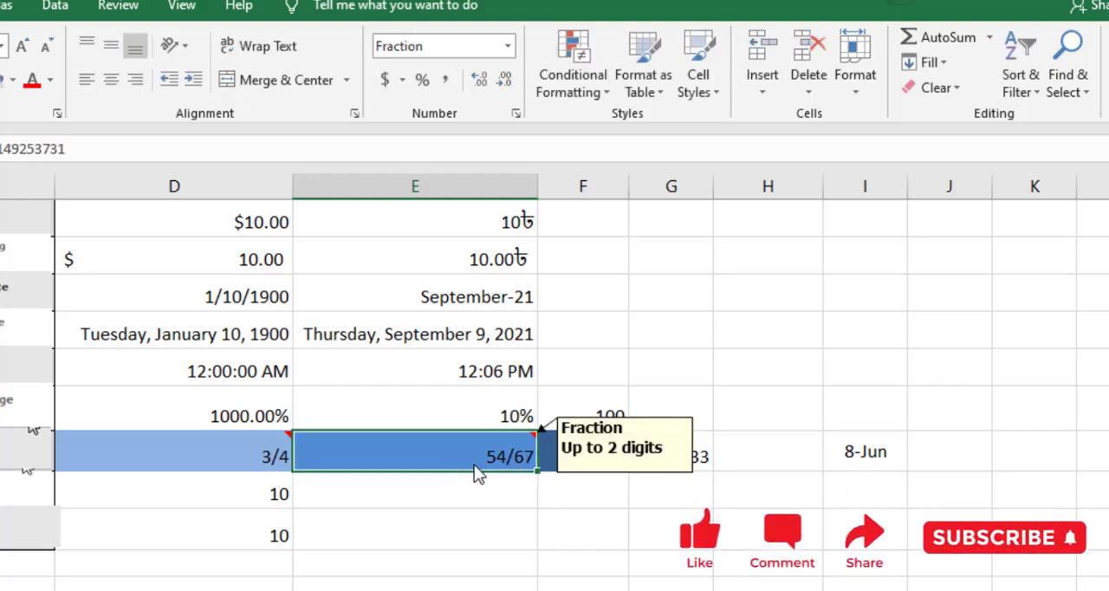
# Enter the three-digit fraction 326/651 in cell E13 and reselect the cell.
pyautogui.write('3')
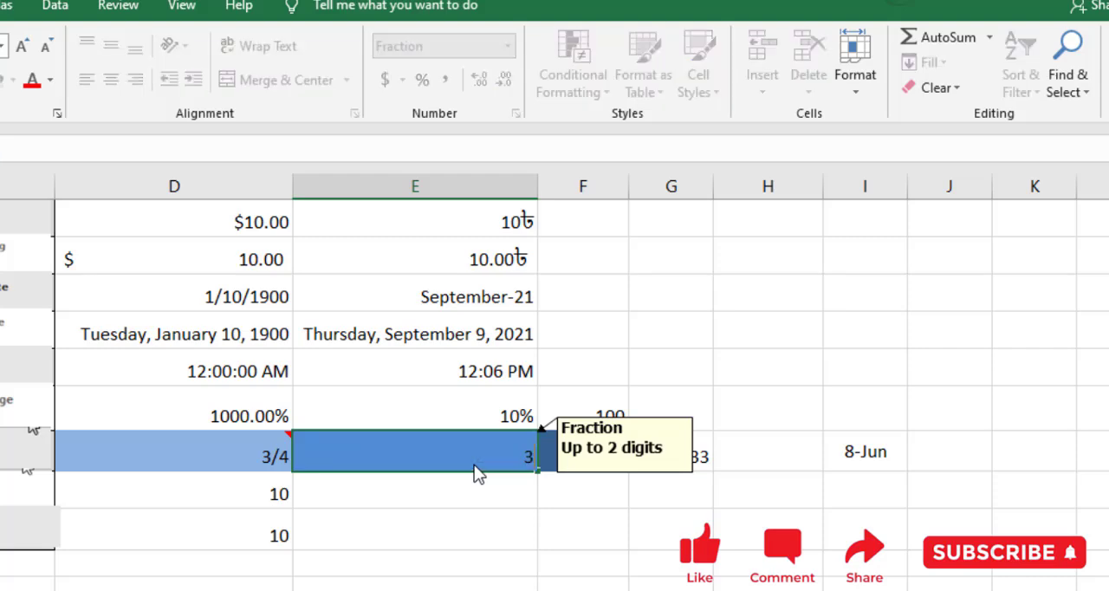
pyautogui.write('26/651')
pyautogui.press('Return')
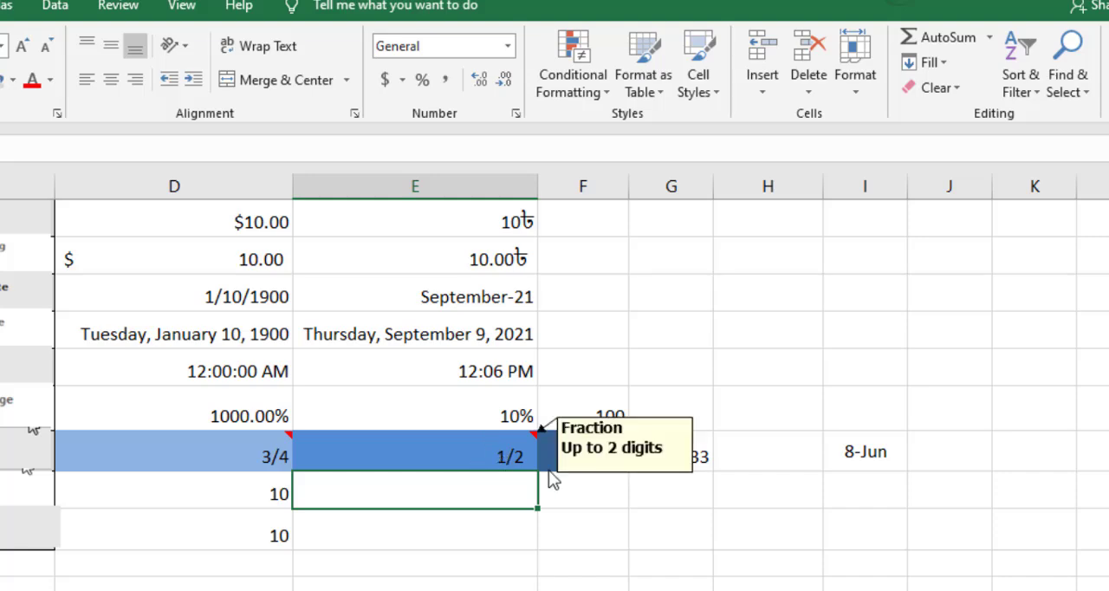
pyautogui.click(485, 451)
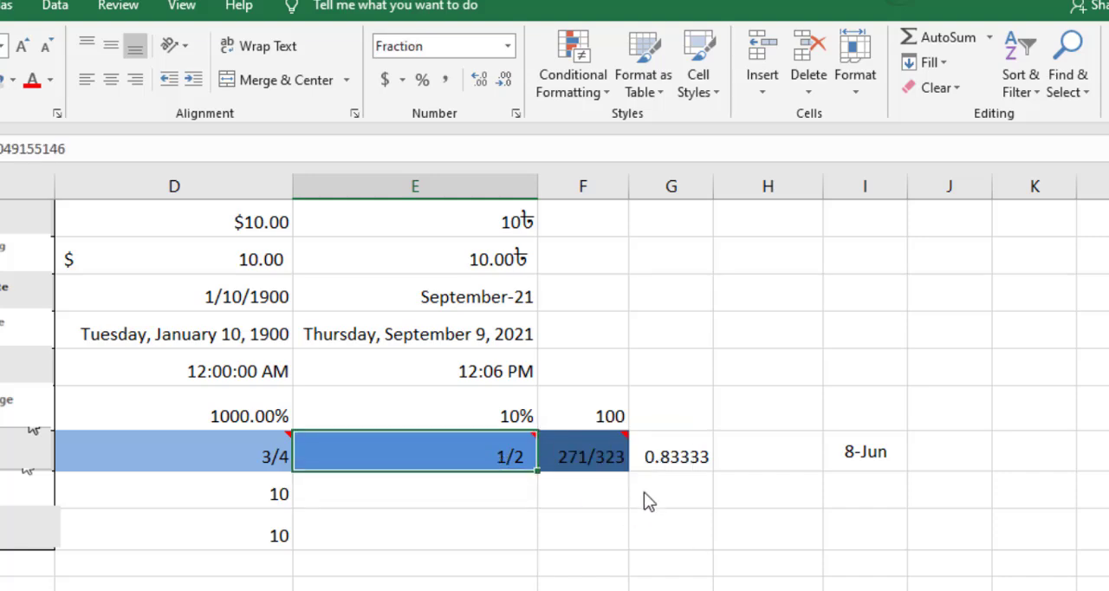
# Check the fraction type of cell E13 in its number format settings and compare the cell with the others in the Fraction row.
pyautogui.click(604, 468)
pyautogui.click(516, 113)
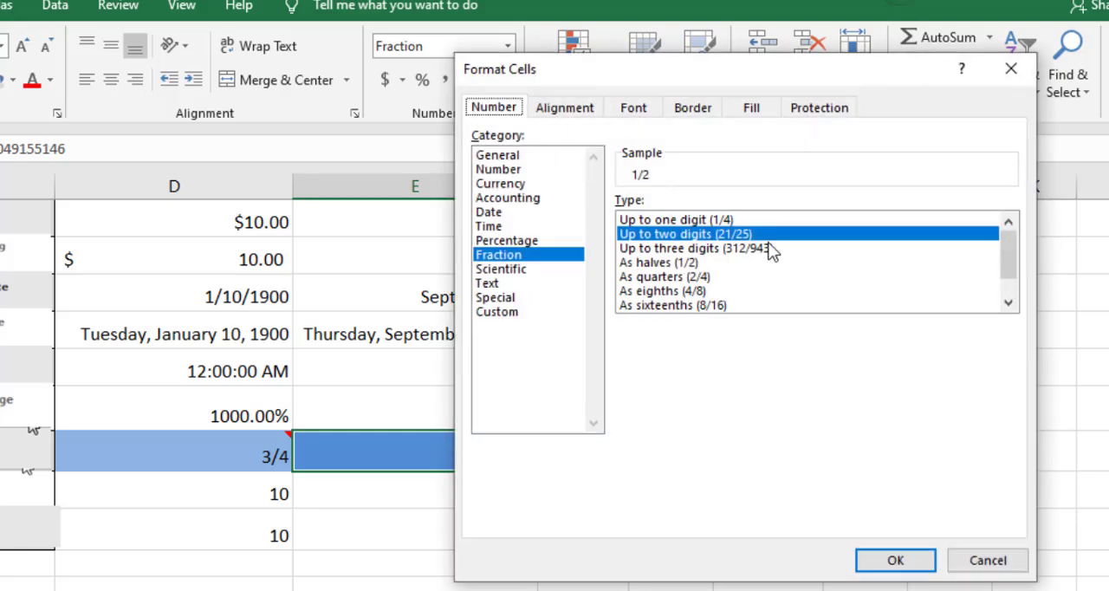
pyautogui.click(1005, 567)
pyautogui.moveTo(600, 479)
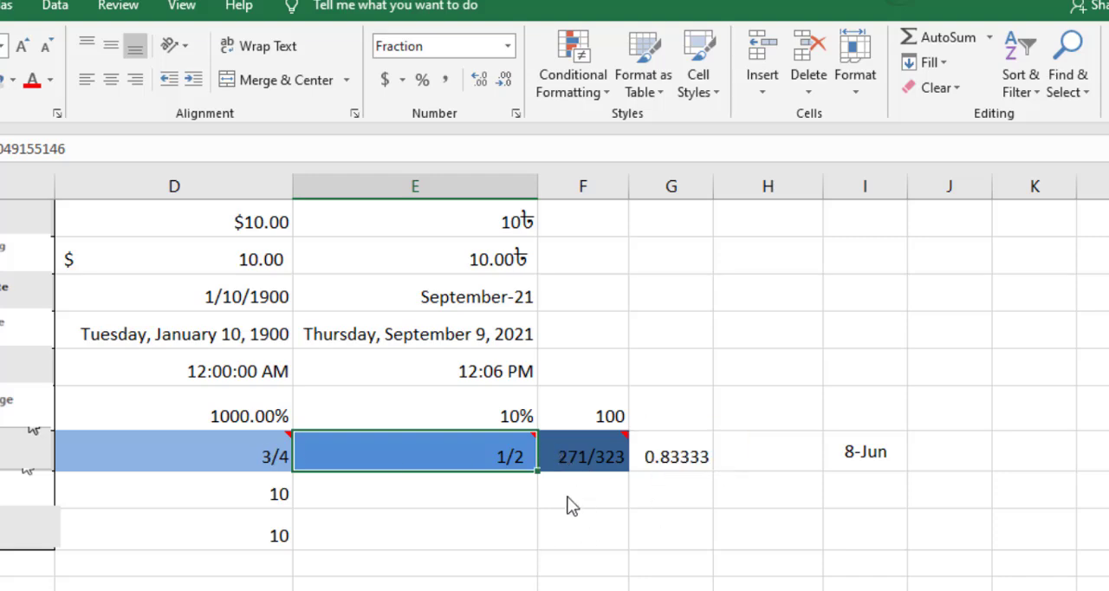
pyautogui.click(245, 458)
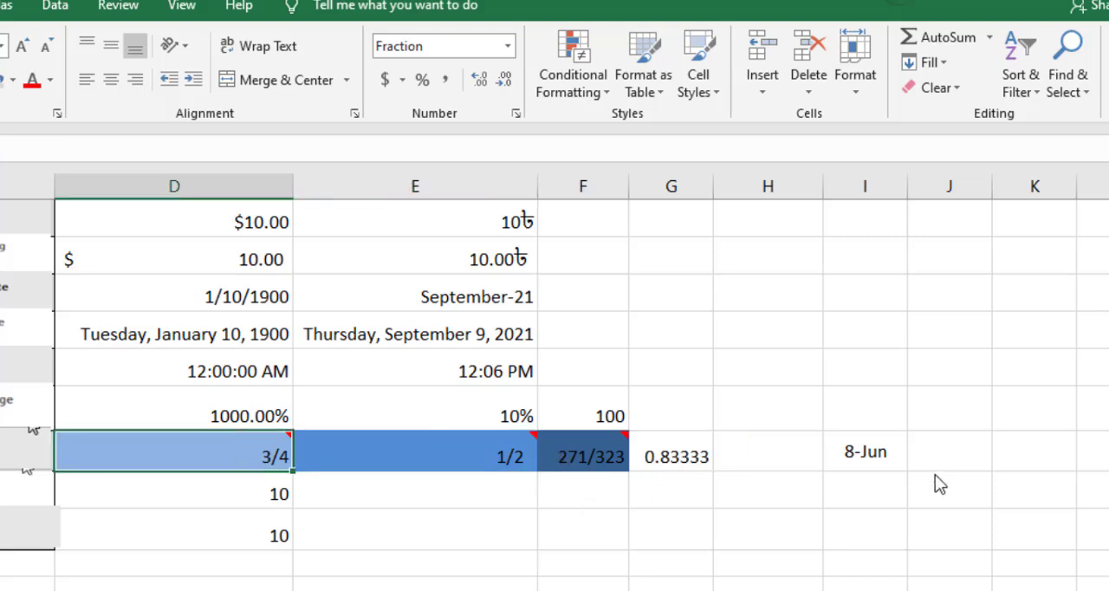
pyautogui.click(680, 464)
pyautogui.click(754, 464)
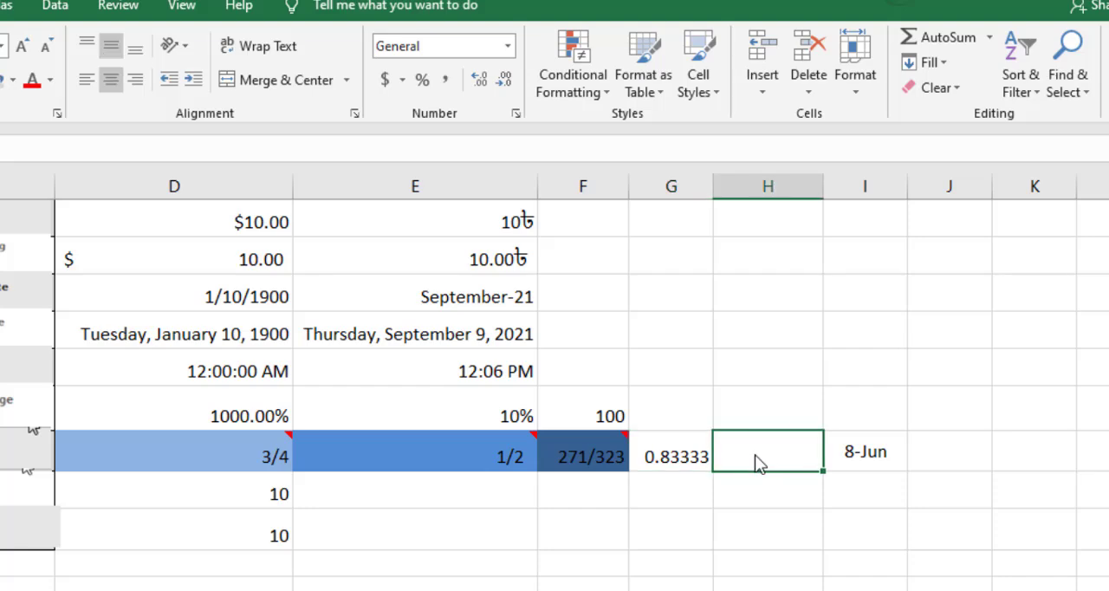
pyautogui.click(457, 460)
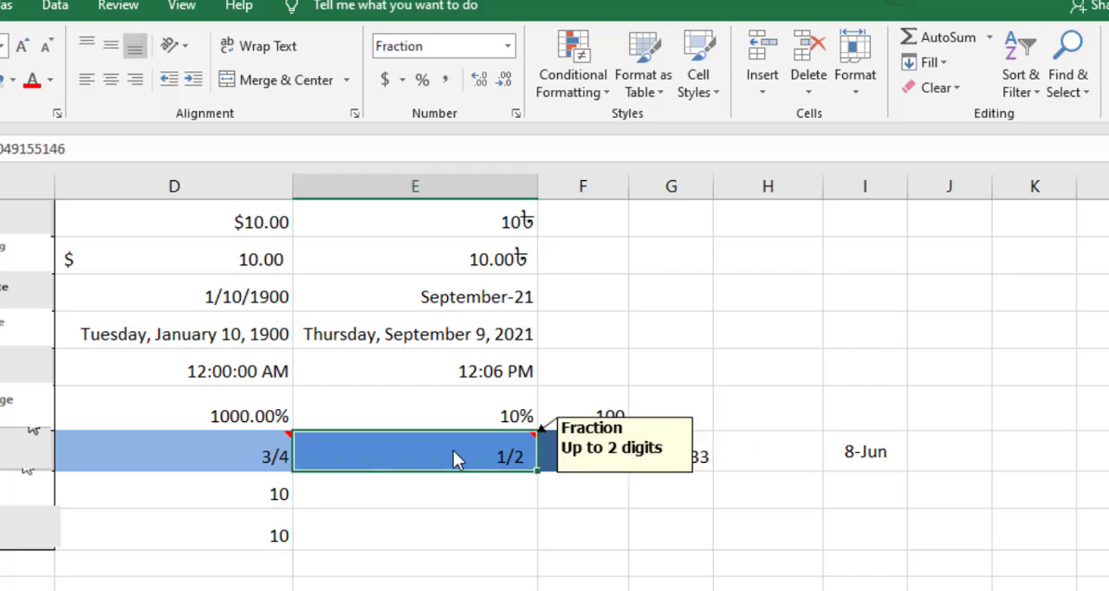
# Enter the two-digit fraction 85/96 in cell E13 and reselect the cell.
pyautogui.write('85/62')
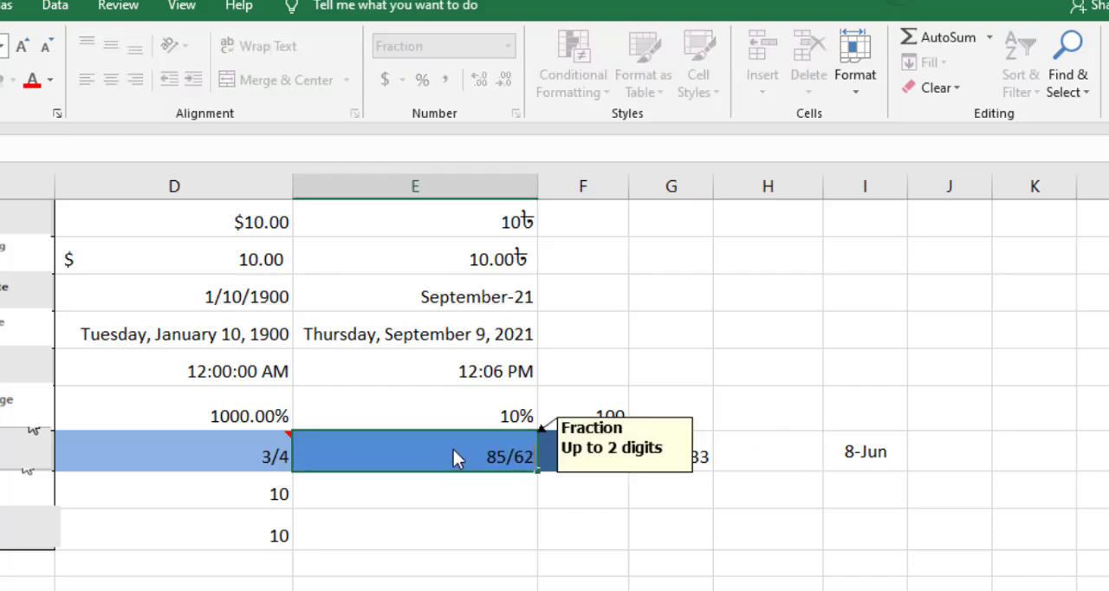
pyautogui.press('BackSpace')
pyautogui.press('BackSpace')
pyautogui.write('962')
pyautogui.press('BackSpace')
pyautogui.press('Return')
pyautogui.click(650, 526)
pyautogui.click(471, 460)
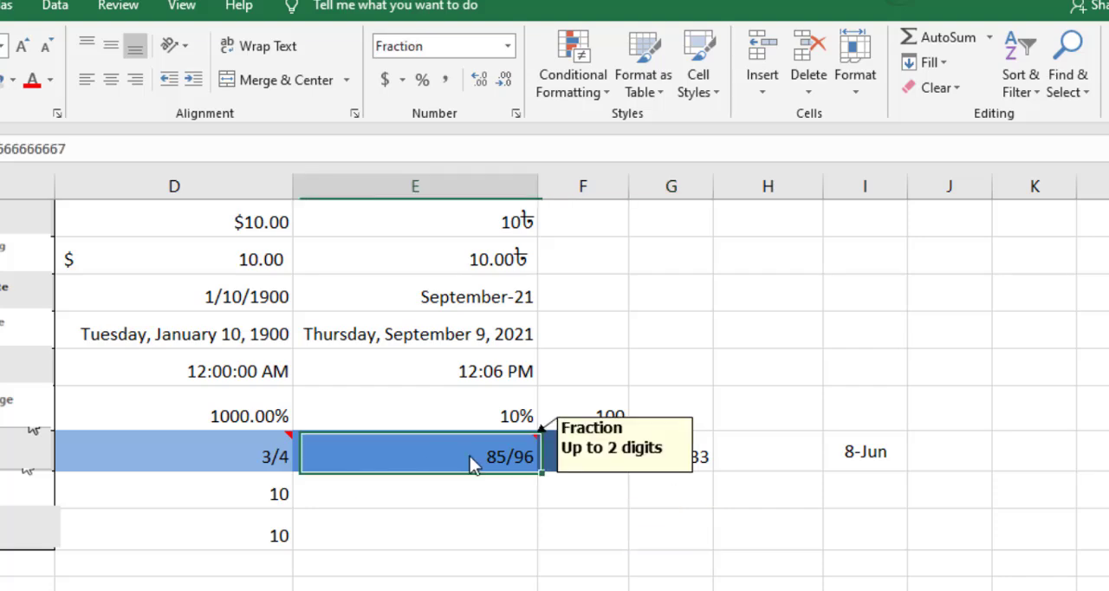
# Calculate the decimal equivalent in the General-formatted cell H13 with the formula =85/96 and reselect the cell.
pyautogui.click(762, 464)
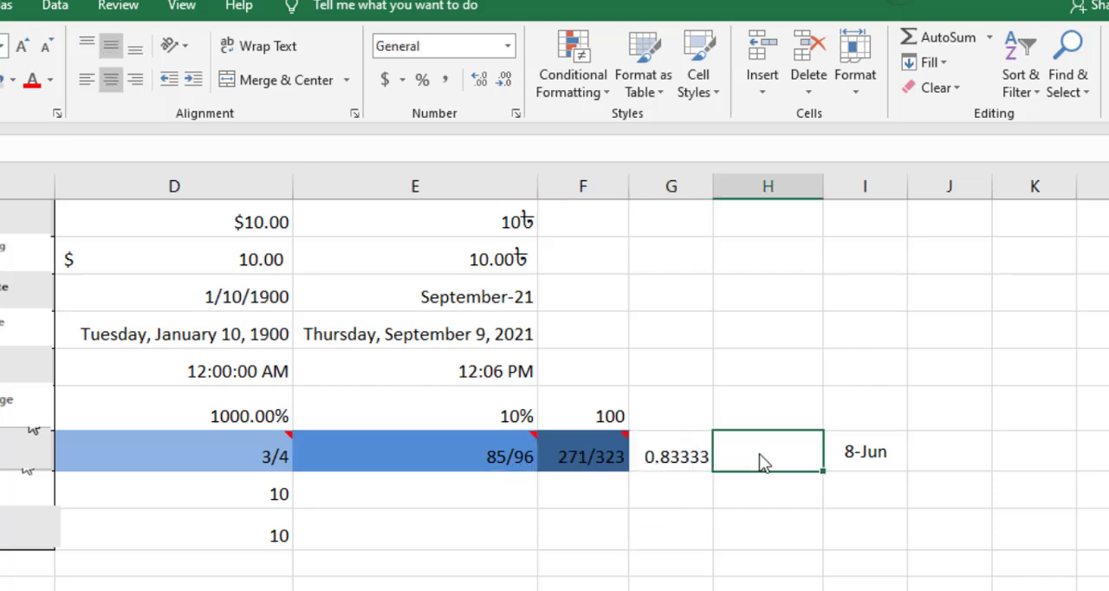
pyautogui.write('=')
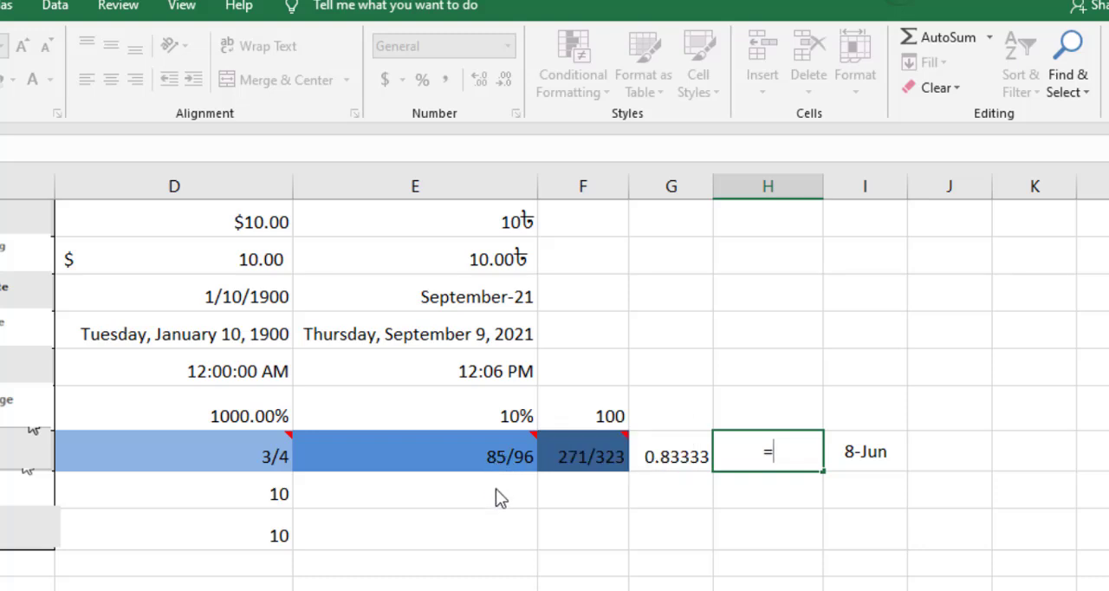
pyautogui.write('85/96')
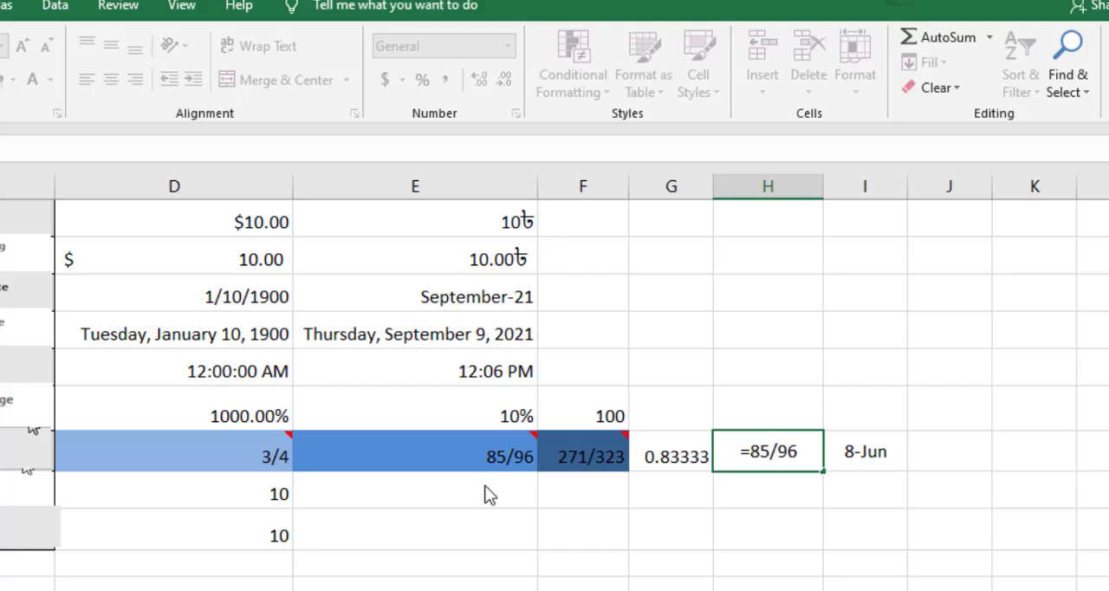
pyautogui.click(797, 500)
pyautogui.click(773, 456)
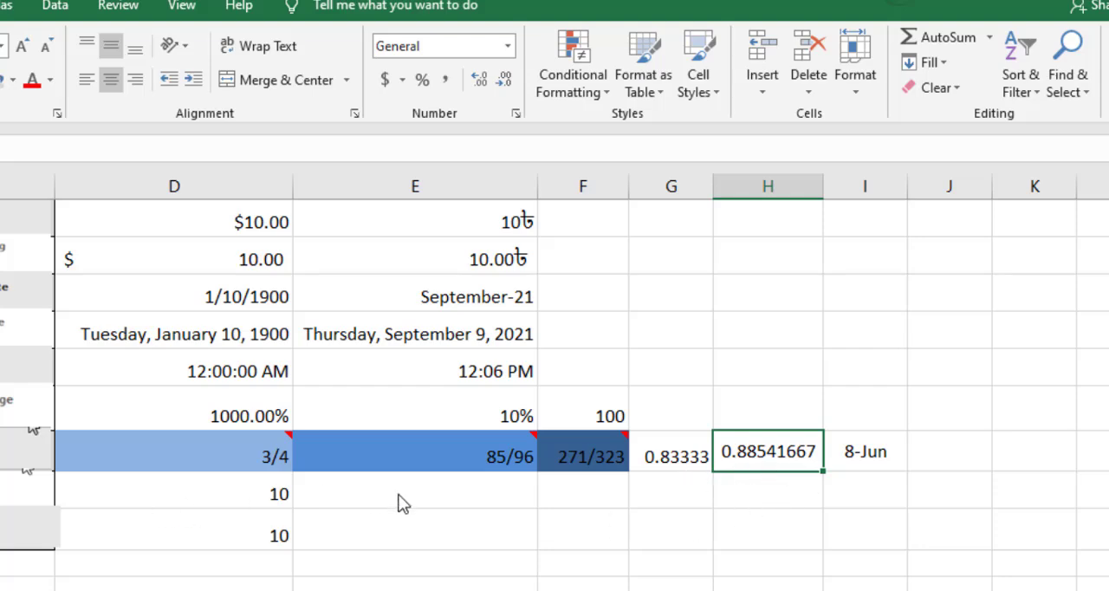
pyautogui.click(79, 496)
pyautogui.click(2, 498)
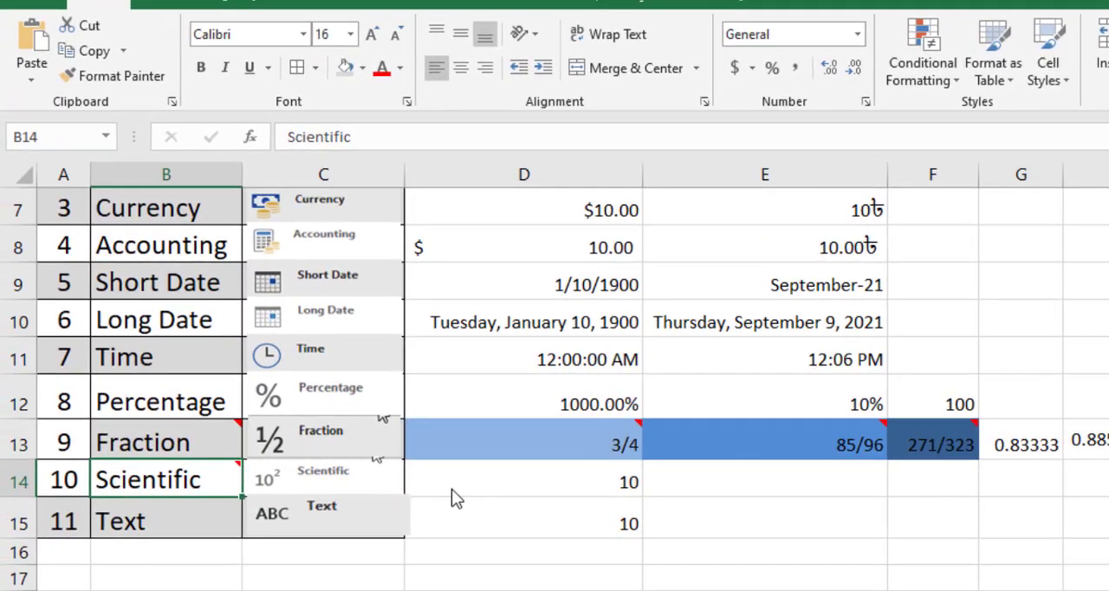
pyautogui.click(551, 490)
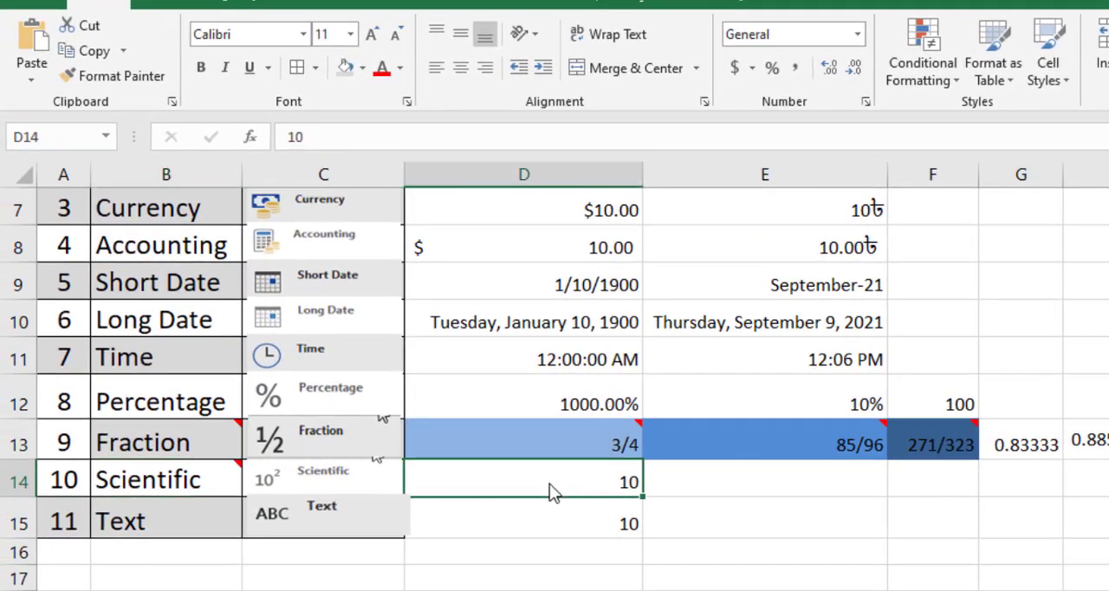
pyautogui.press('Delete')
pyautogui.write('123')
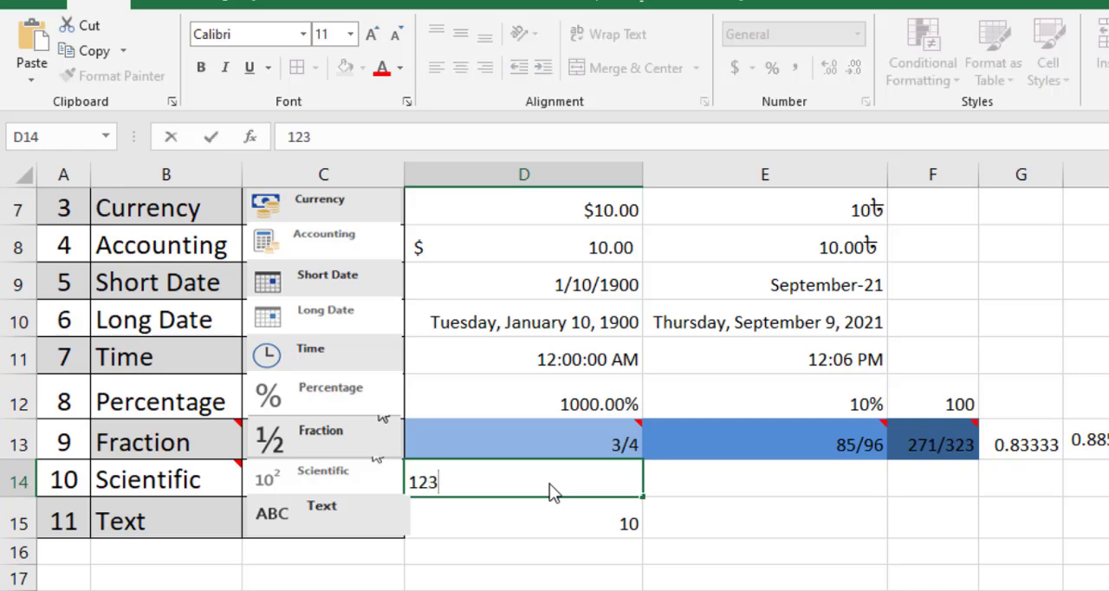
pyautogui.write('45678')
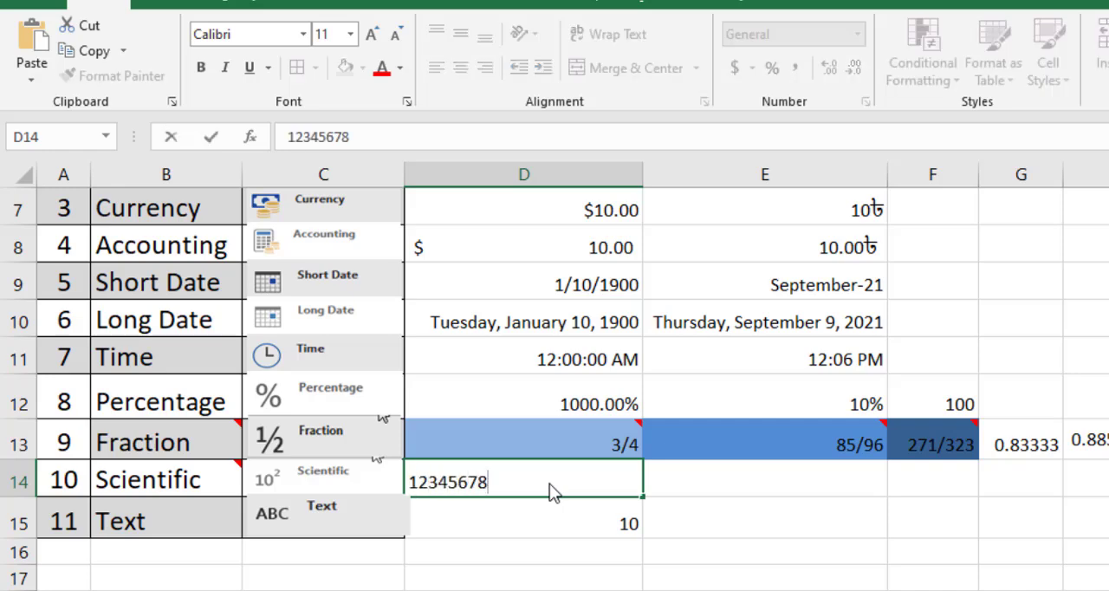
pyautogui.write('901')
pyautogui.click(684, 510)
pyautogui.click(554, 487)
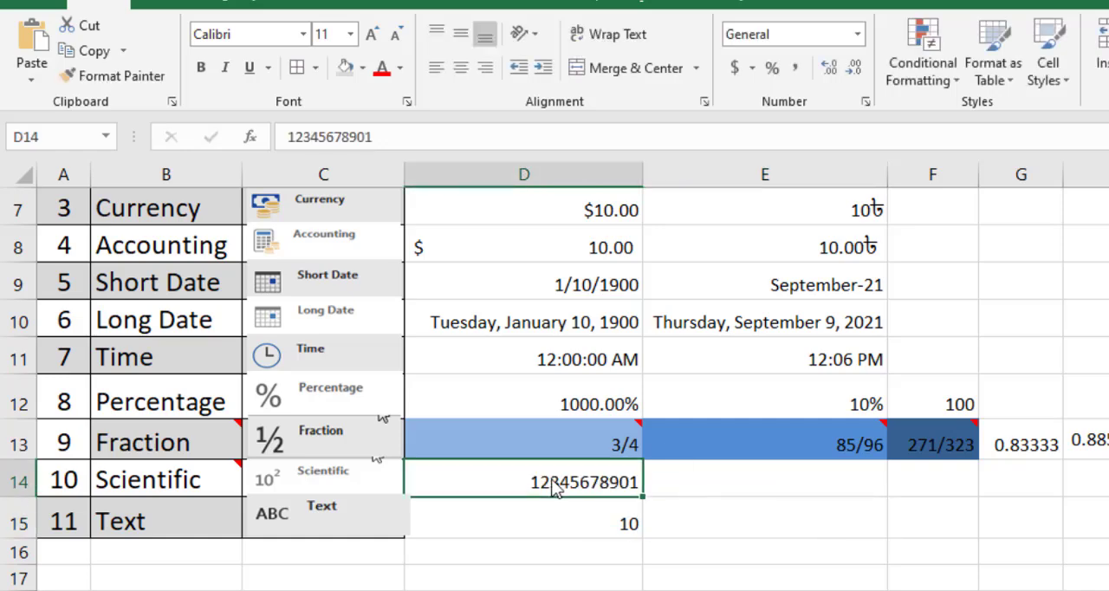
pyautogui.doubleClick(641, 487)
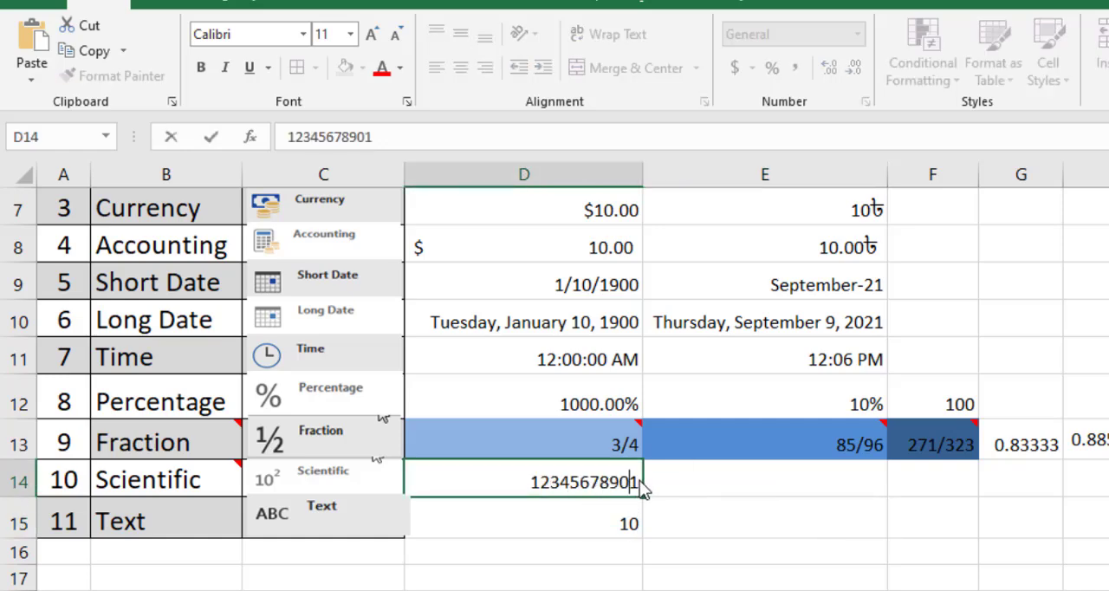
pyautogui.write('2')
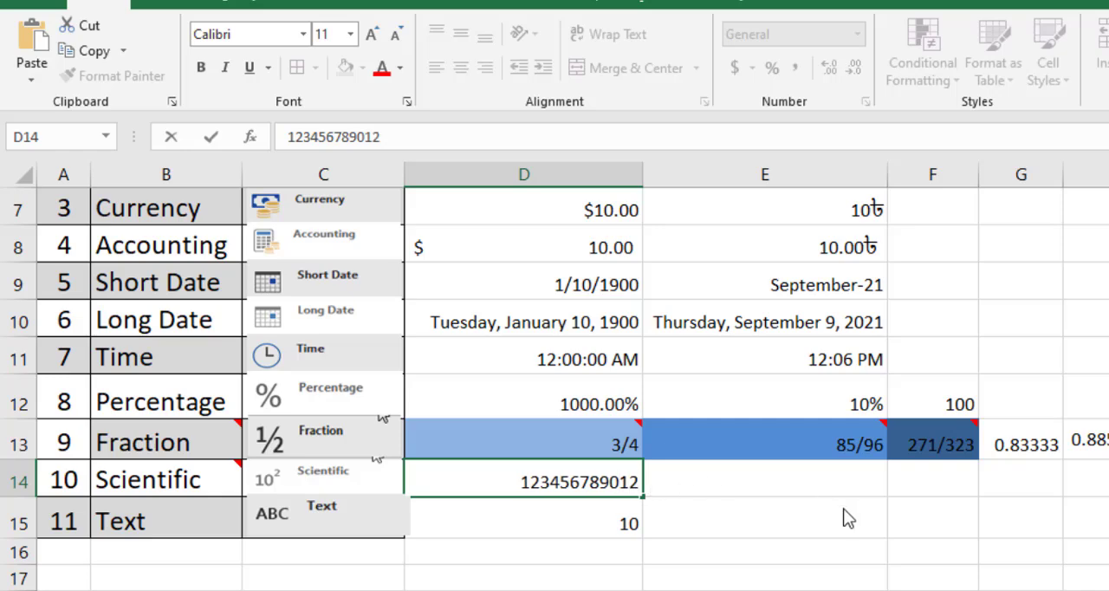
pyautogui.click(714, 517)
pyautogui.click(581, 485)
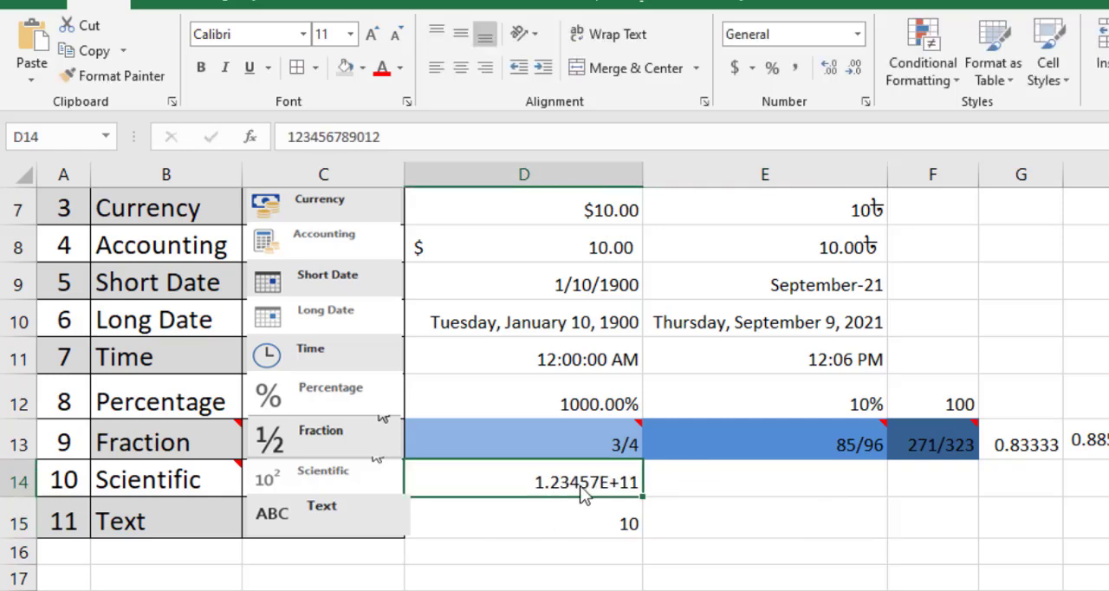
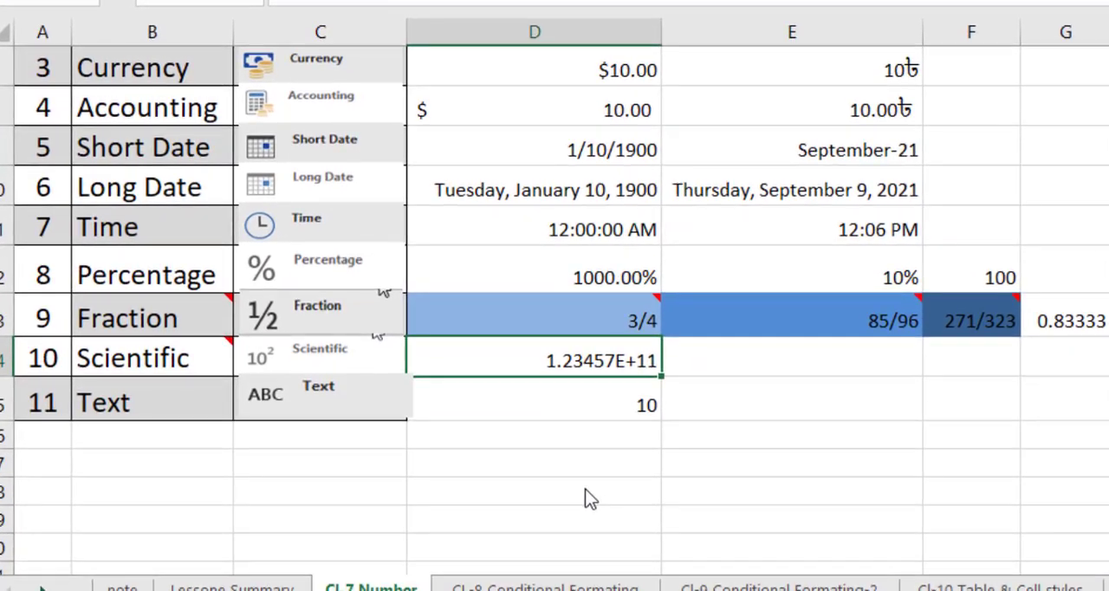
# Enter the small decimal .0000006 in the empty cell D18 below the table and reselect the cell.
pyautogui.click(589, 498)
pyautogui.scroll(-1, 600, 492)
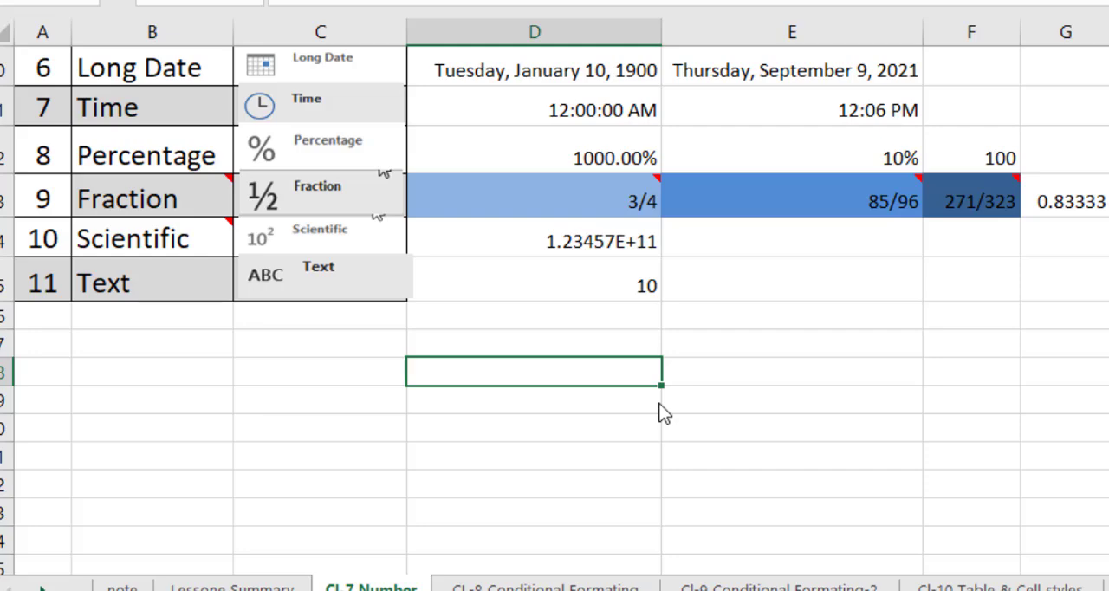
pyautogui.write('.00000')
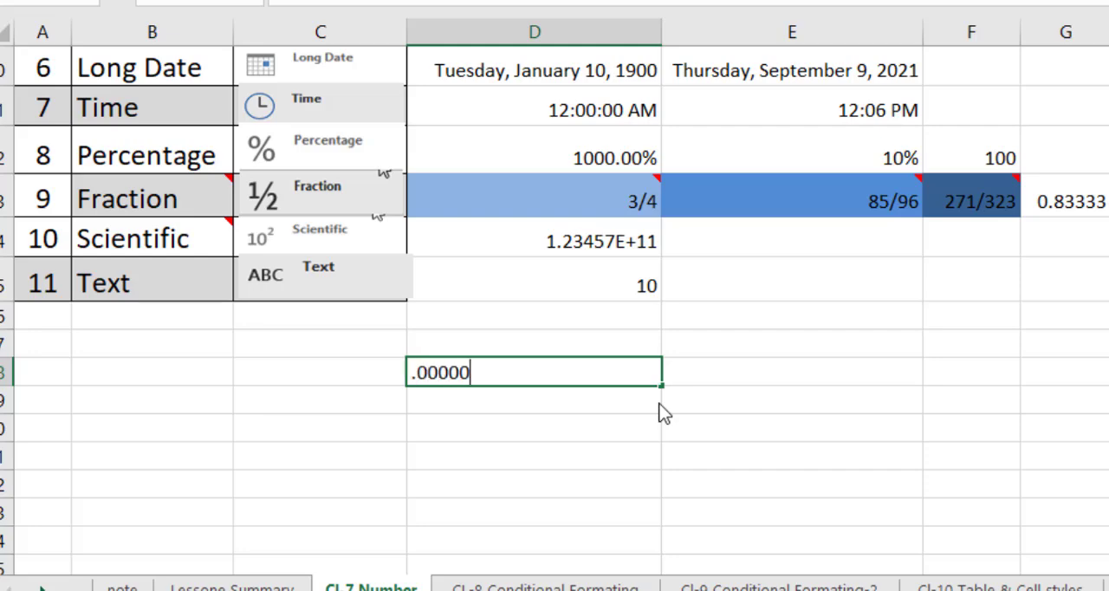
pyautogui.write('06')
pyautogui.press('Return')
pyautogui.click(626, 379)
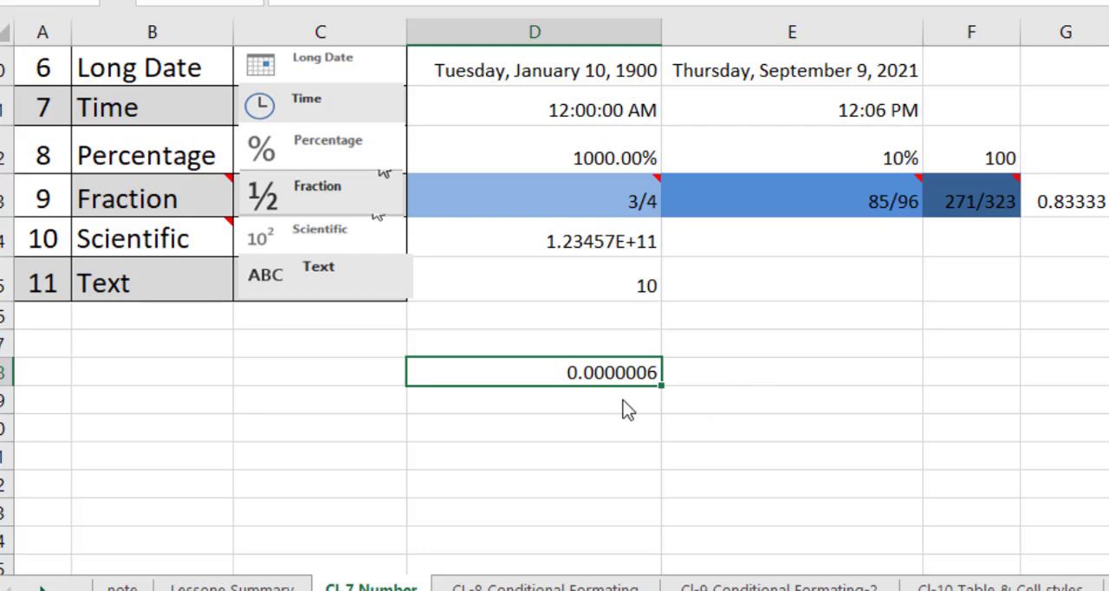
# Enter 15 in cell E18 and apply the Scientific number format to it.
pyautogui.click(789, 385)
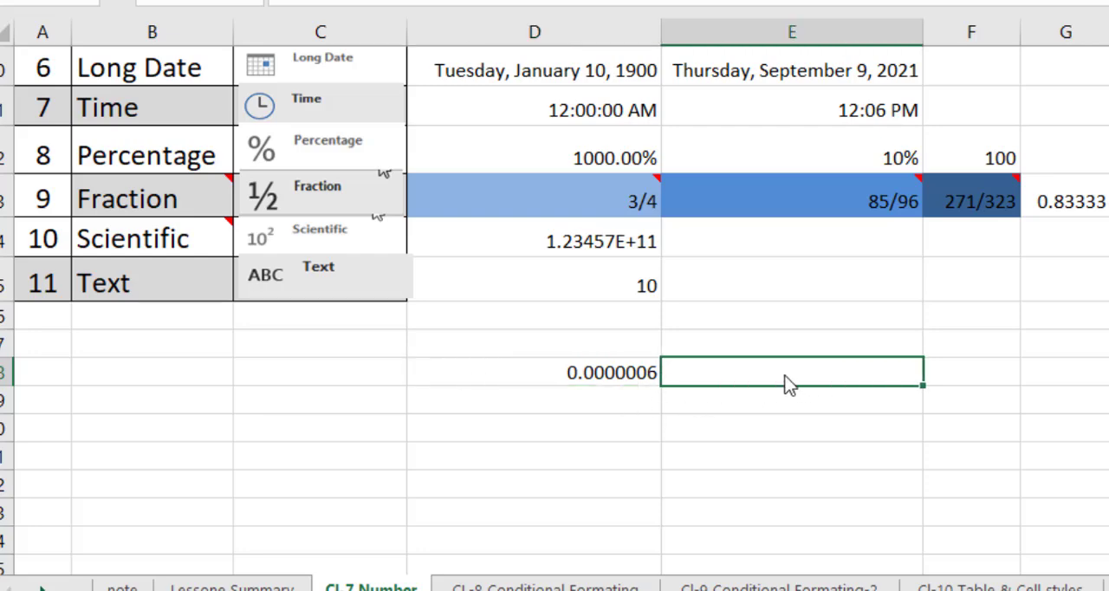
pyautogui.write('15')
pyautogui.press('Return')
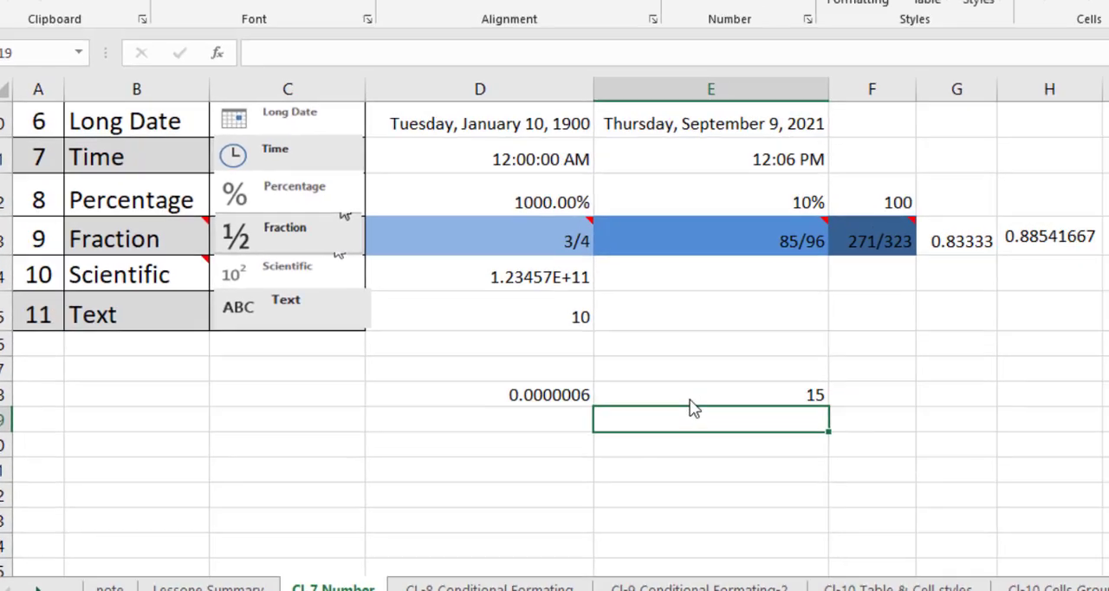
pyautogui.click(693, 397)
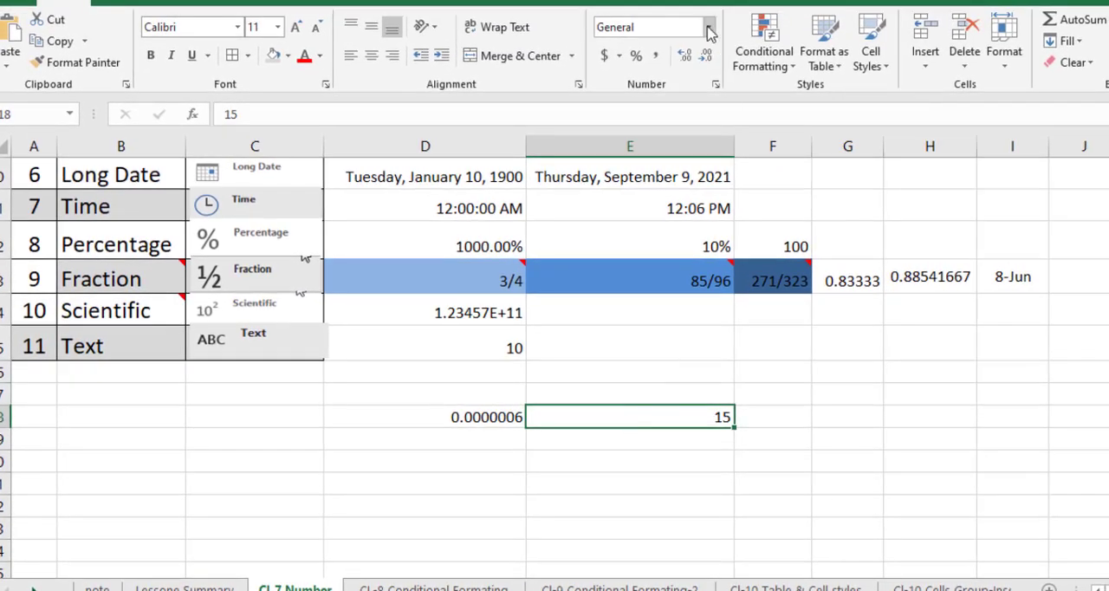
pyautogui.click(782, 27)
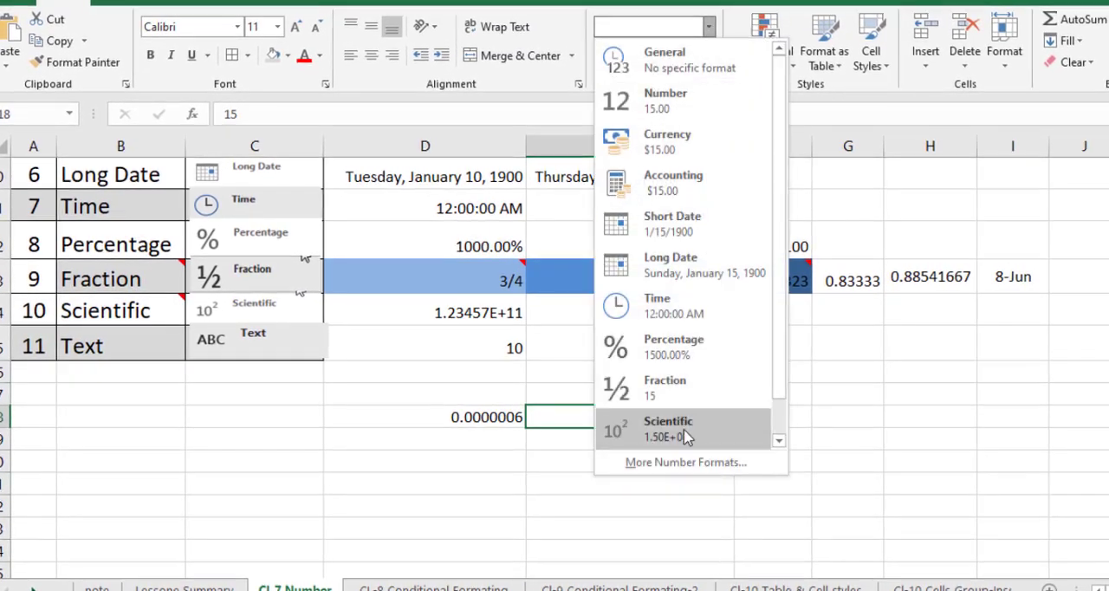
pyautogui.click(688, 424)
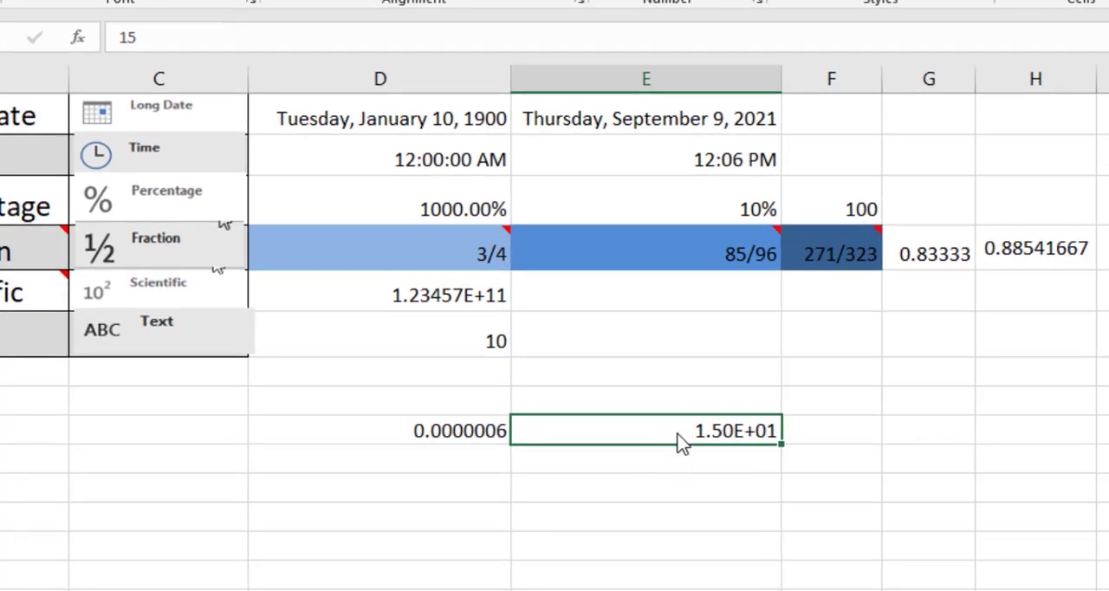
# Calculate the equivalent of E18's scientific notation in cell E19 with the formula =1.5*10^1, and compare the two cells.
pyautogui.scroll(-1, 650, 472)
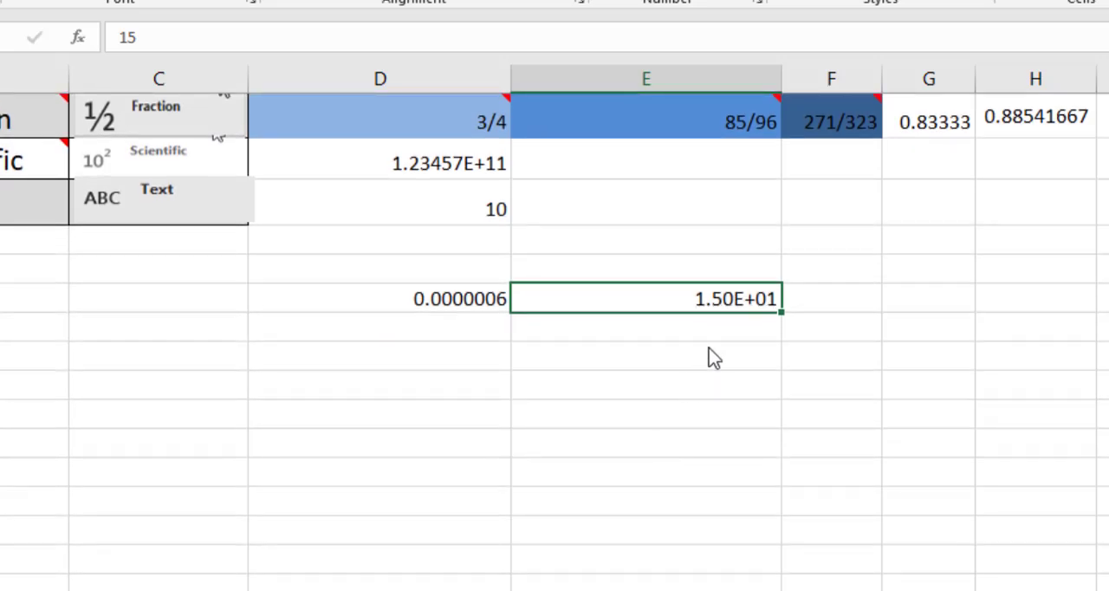
pyautogui.click(716, 338)
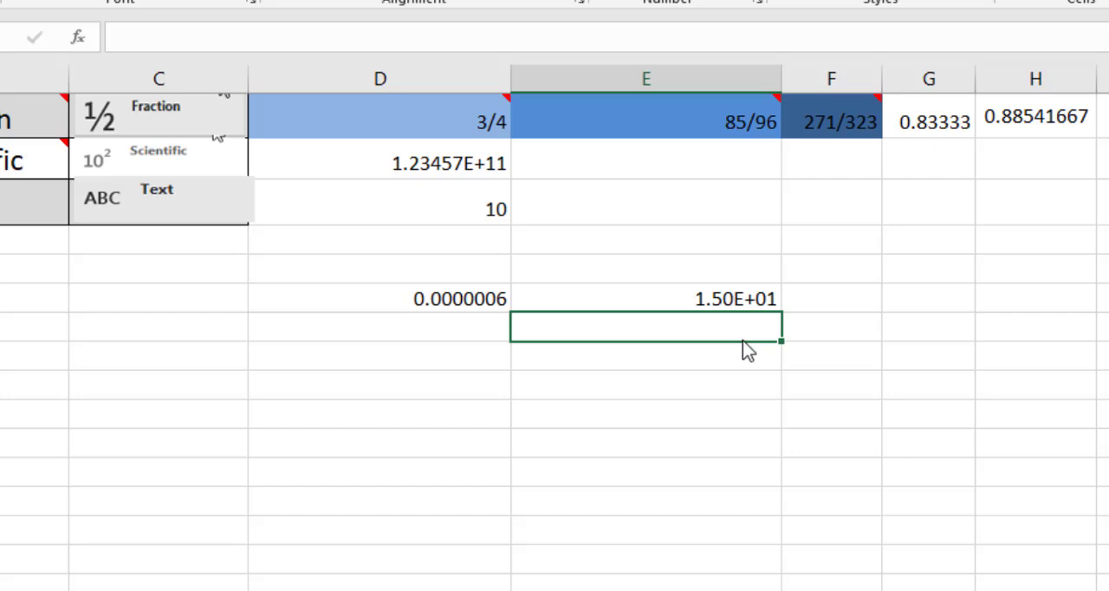
pyautogui.write('=1.5')
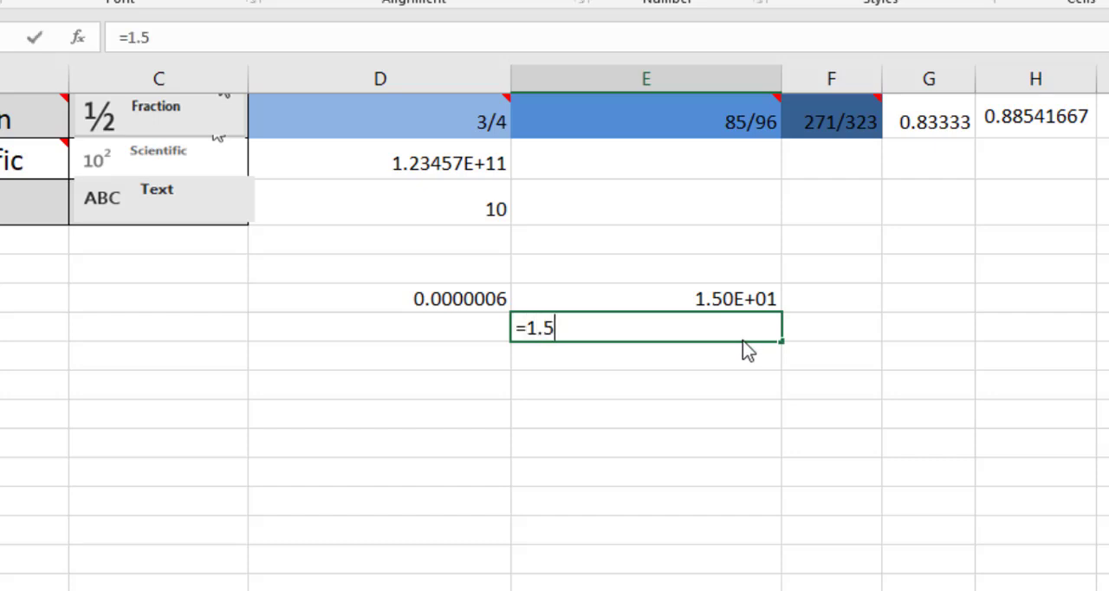
pyautogui.write('*10^')
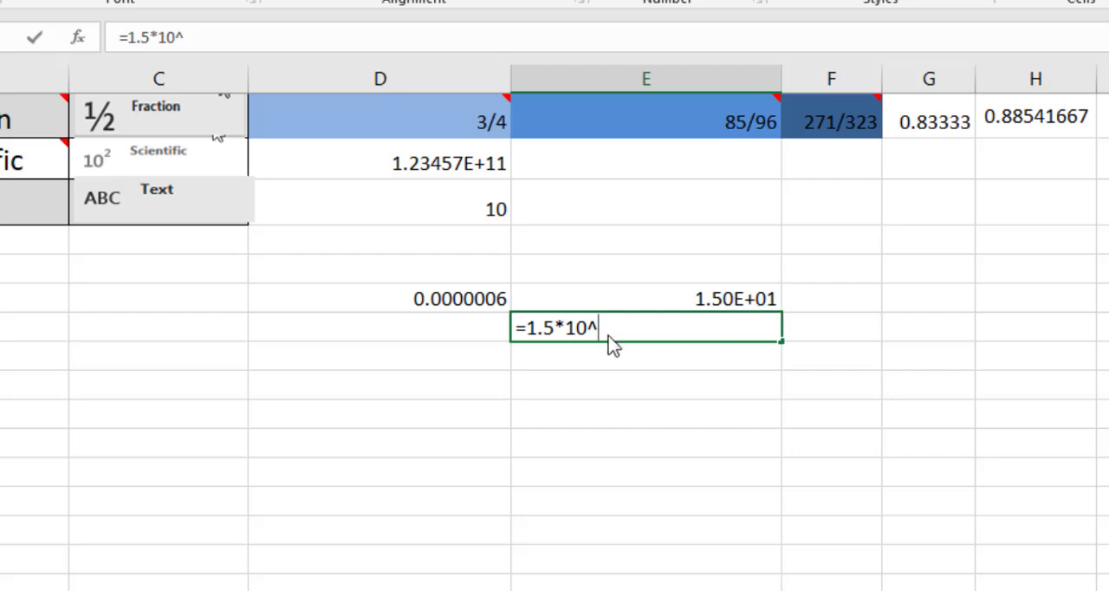
pyautogui.write('1')
pyautogui.press('Return')
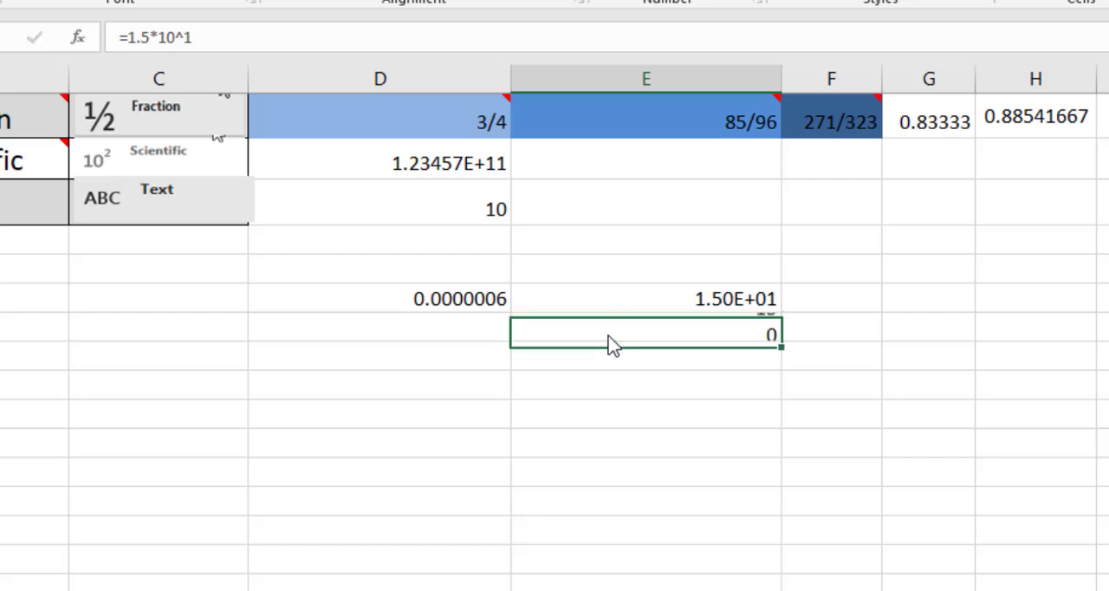
pyautogui.click(703, 336)
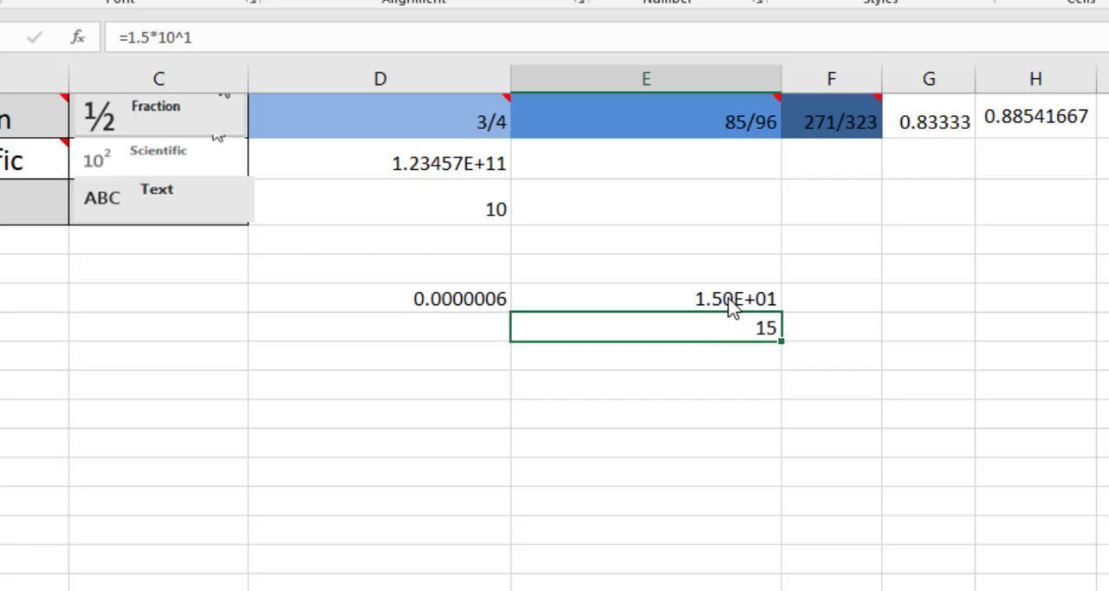
pyautogui.click(729, 314)
pyautogui.click(733, 327)
# Apply the Scientific number format to the small decimal in cell D18.
pyautogui.click(440, 367)
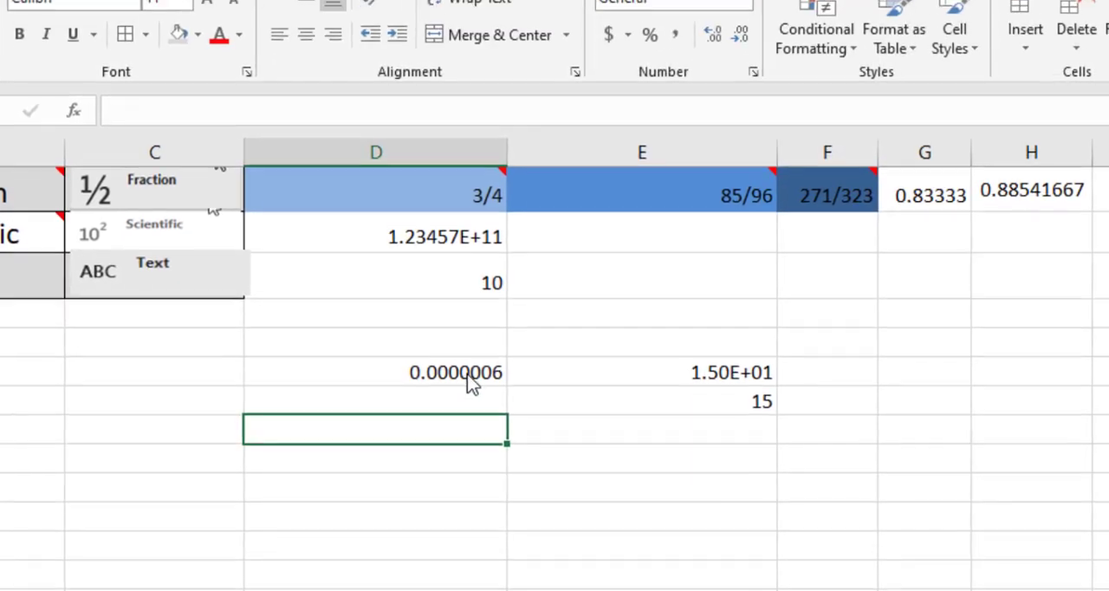
pyautogui.click(471, 383)
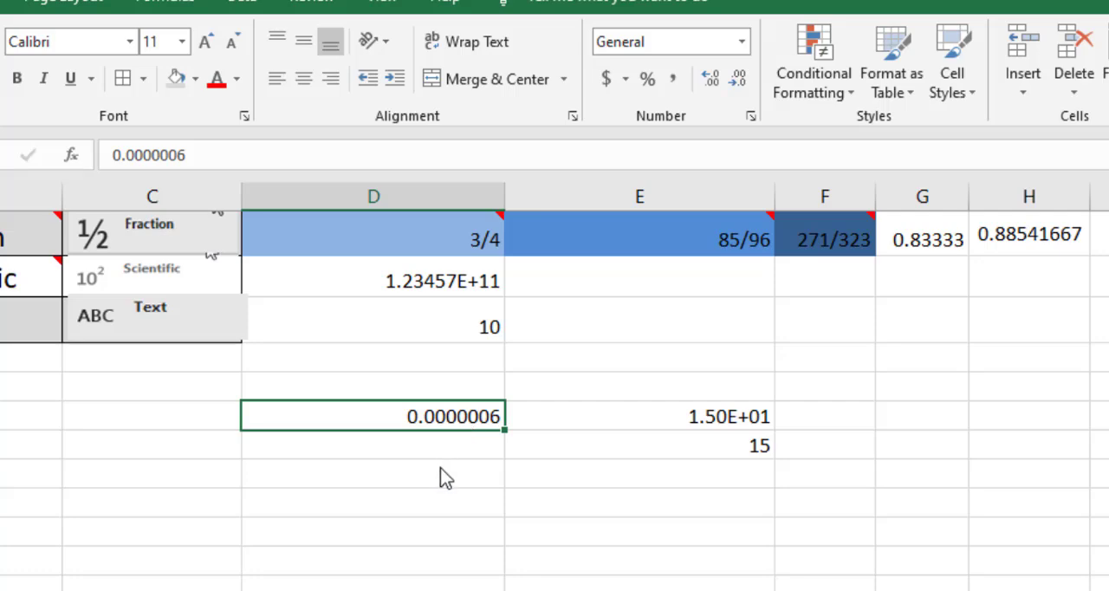
pyautogui.click(741, 42)
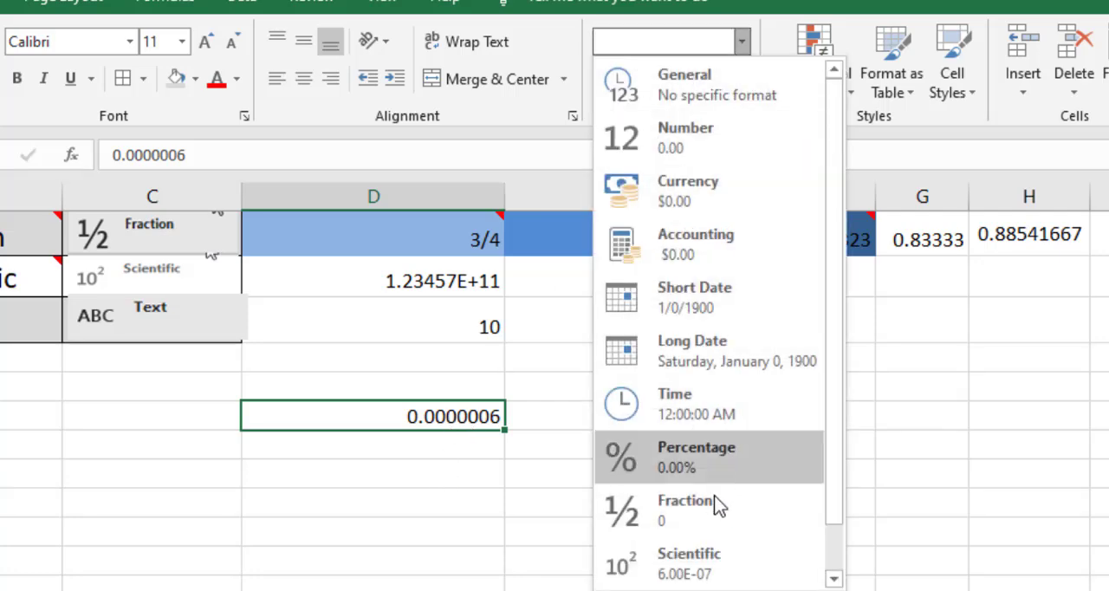
pyautogui.click(693, 572)
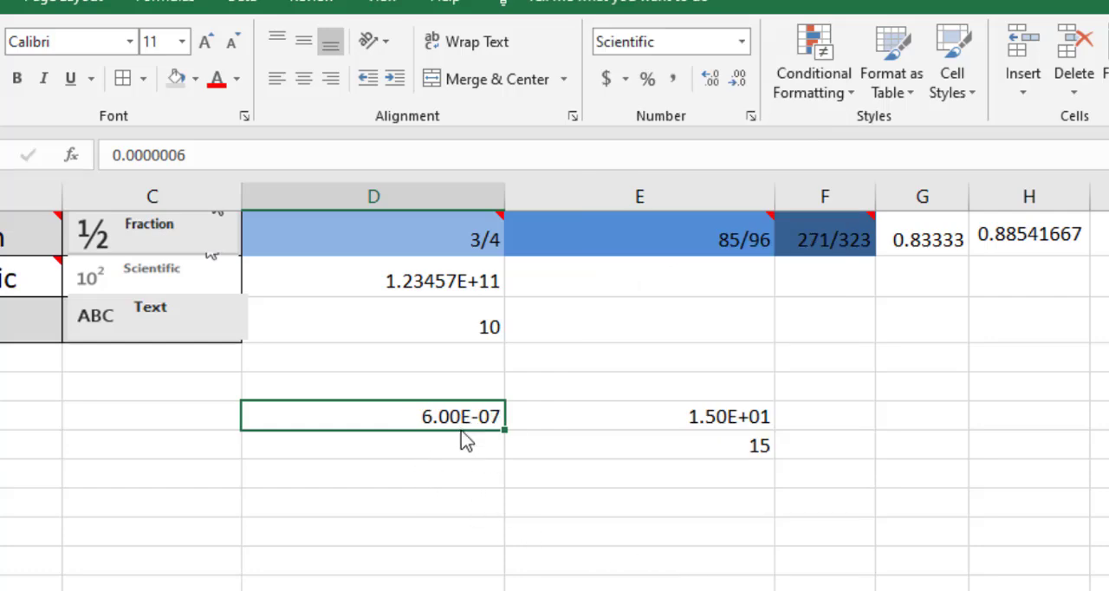
# Calculate the equivalent of D18's scientific notation in cell D20 with the formula =6*10^-7 and reselect the cell.
pyautogui.click(447, 479)
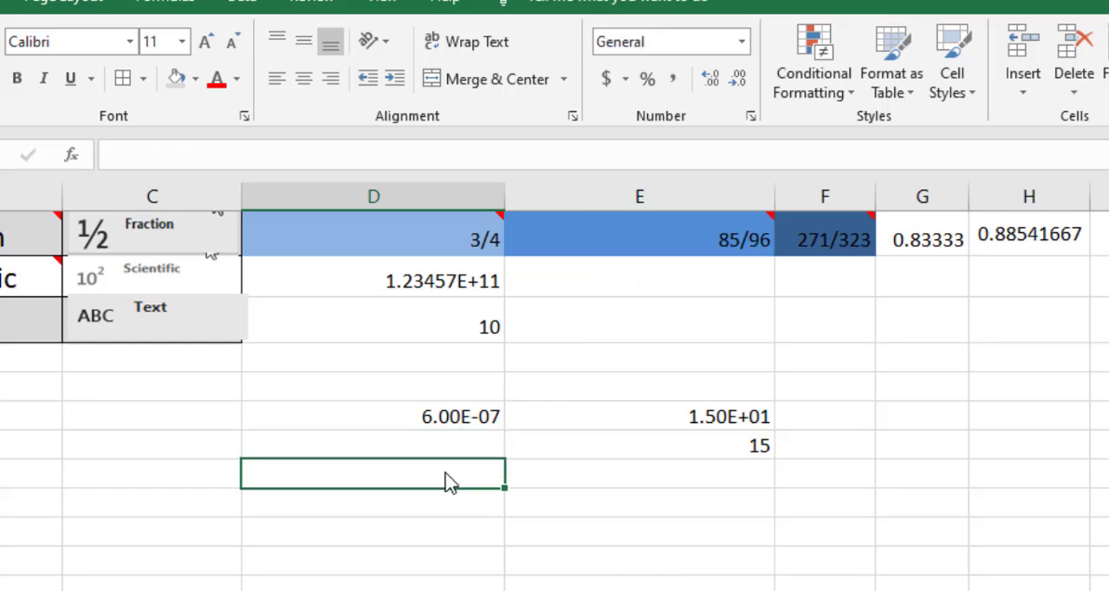
pyautogui.write('=')
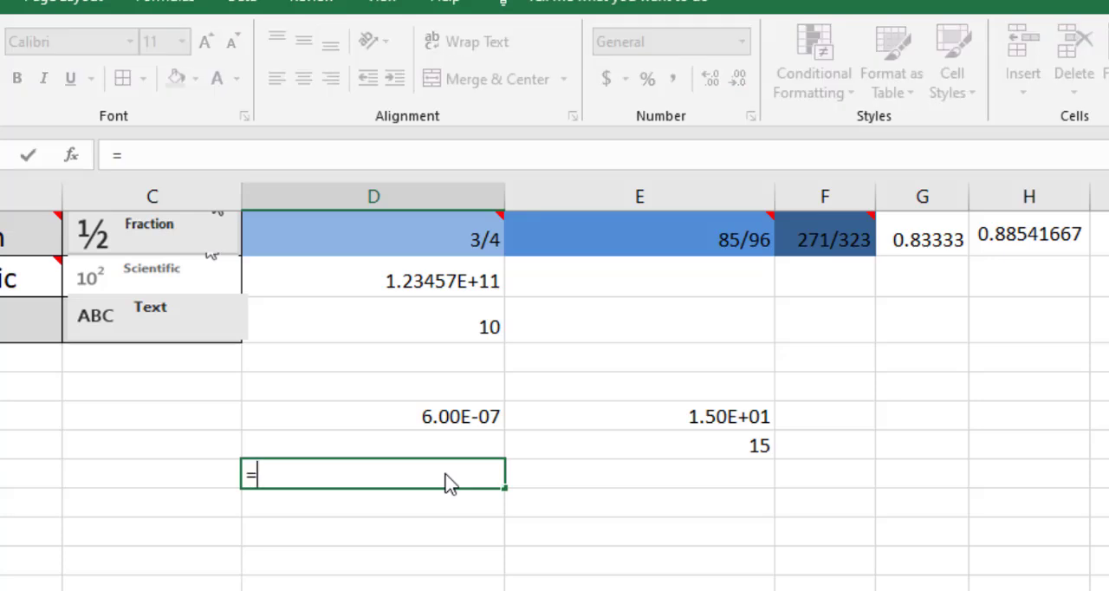
pyautogui.write('6')
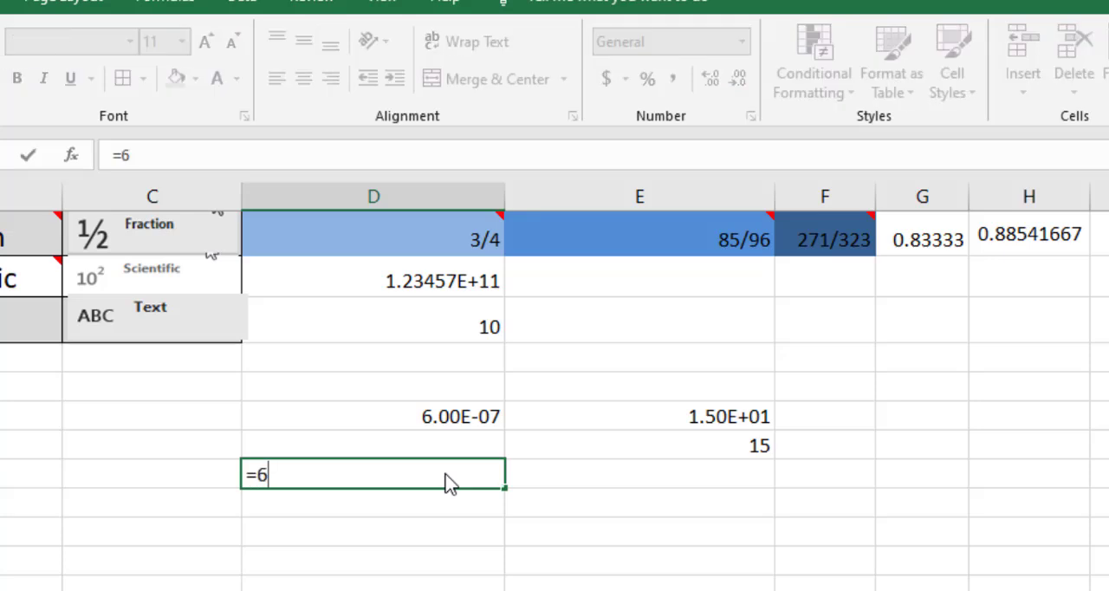
pyautogui.write('*10')
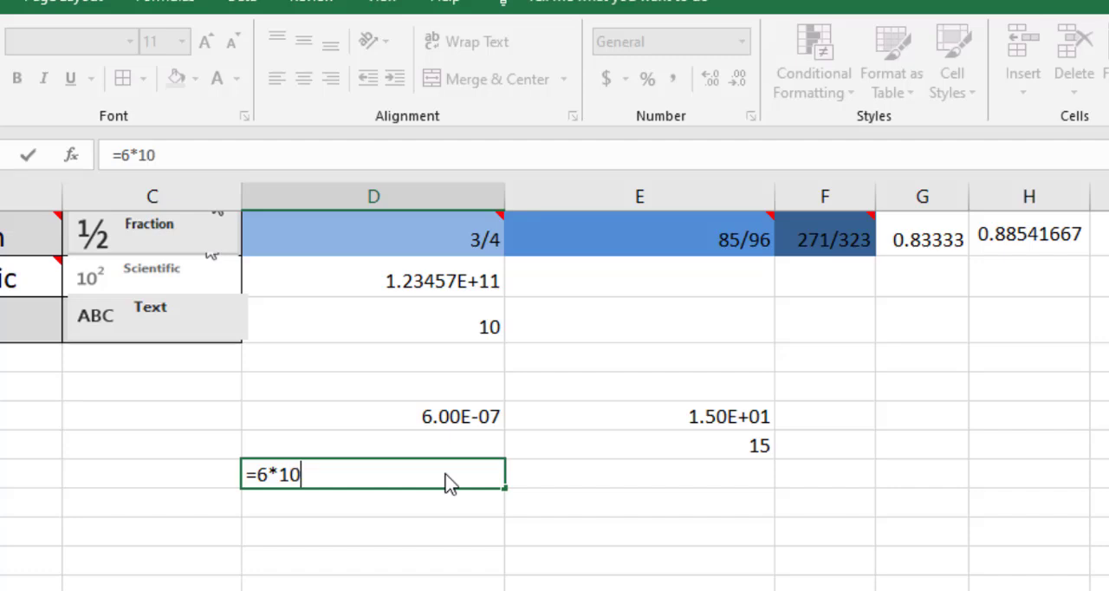
pyautogui.write('^-7')
pyautogui.press('Return')
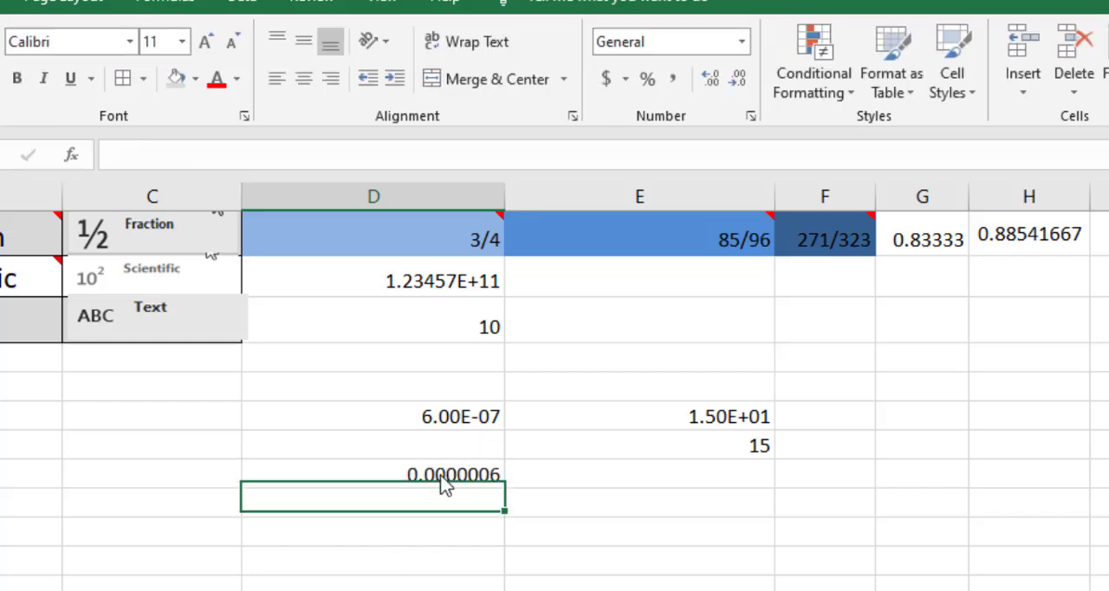
pyautogui.click(441, 483)
# Replace the value of the General-formatted cell D15 in the Text row with a ten-digit phone-style number that has a leading zero.
pyautogui.scroll(1, 473, 498)
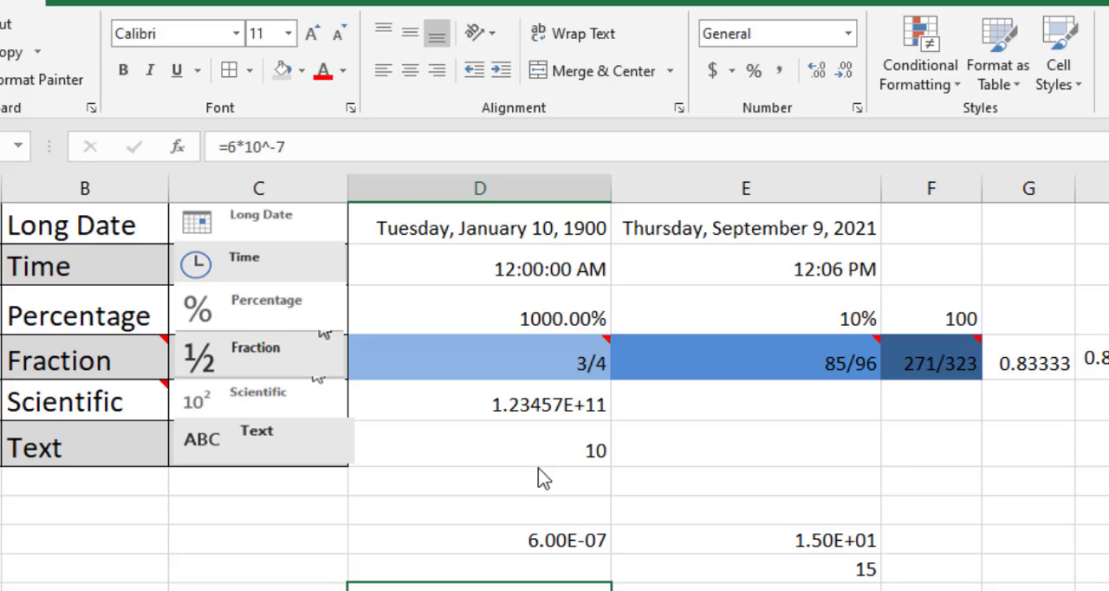
pyautogui.click(536, 457)
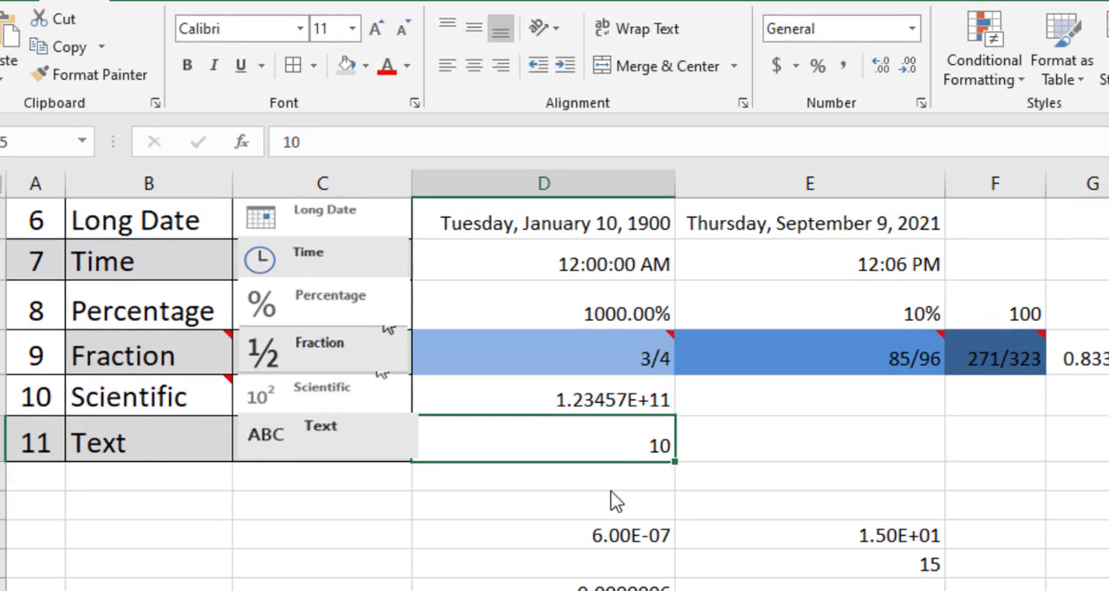
pyautogui.press('BackSpace')
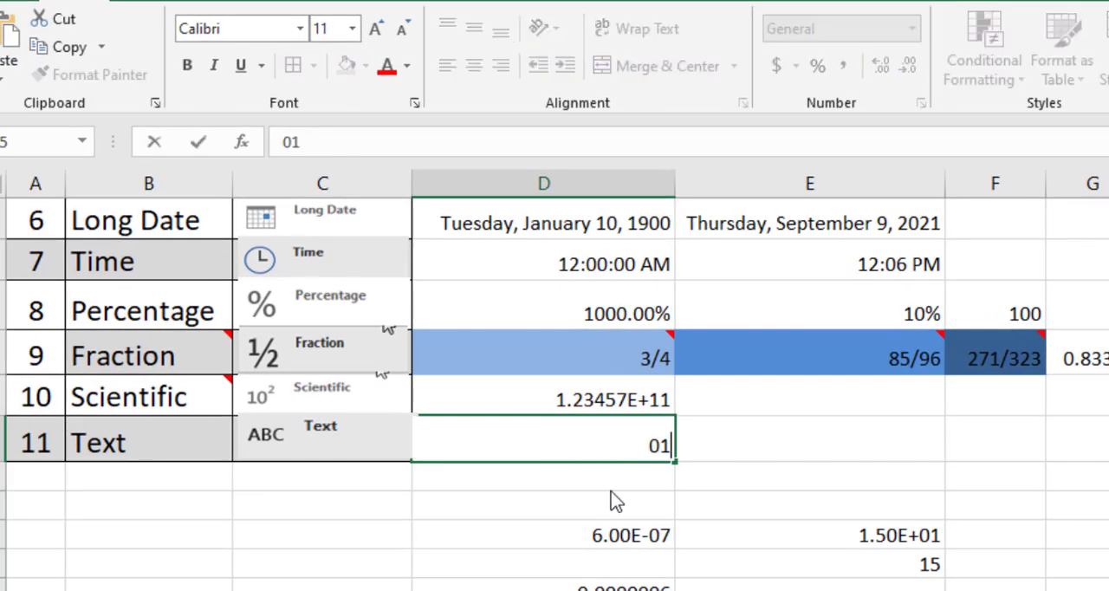
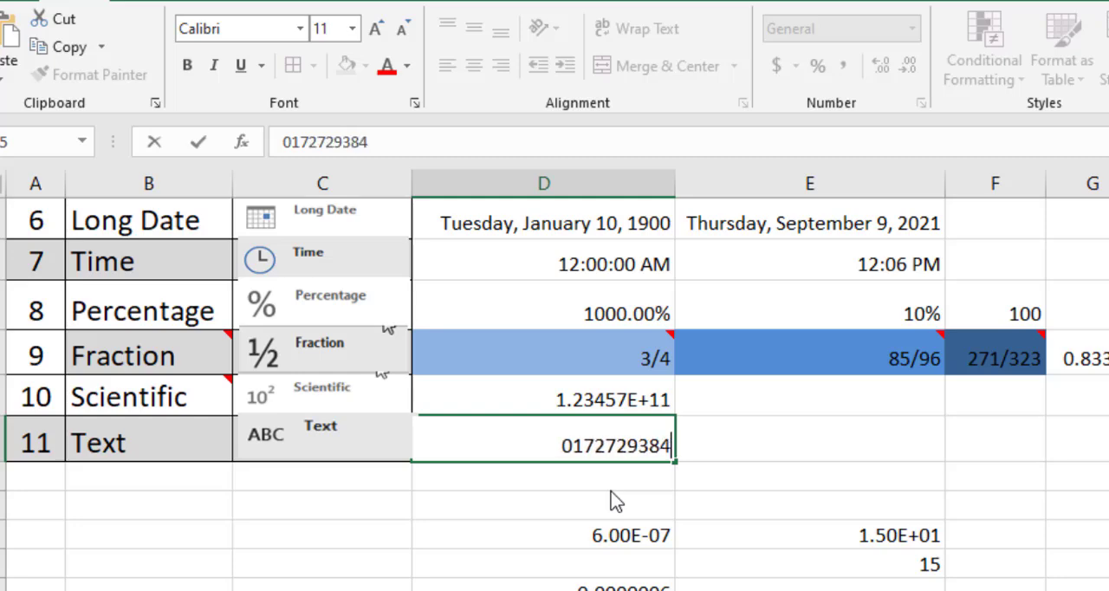
pyautogui.press('Return')
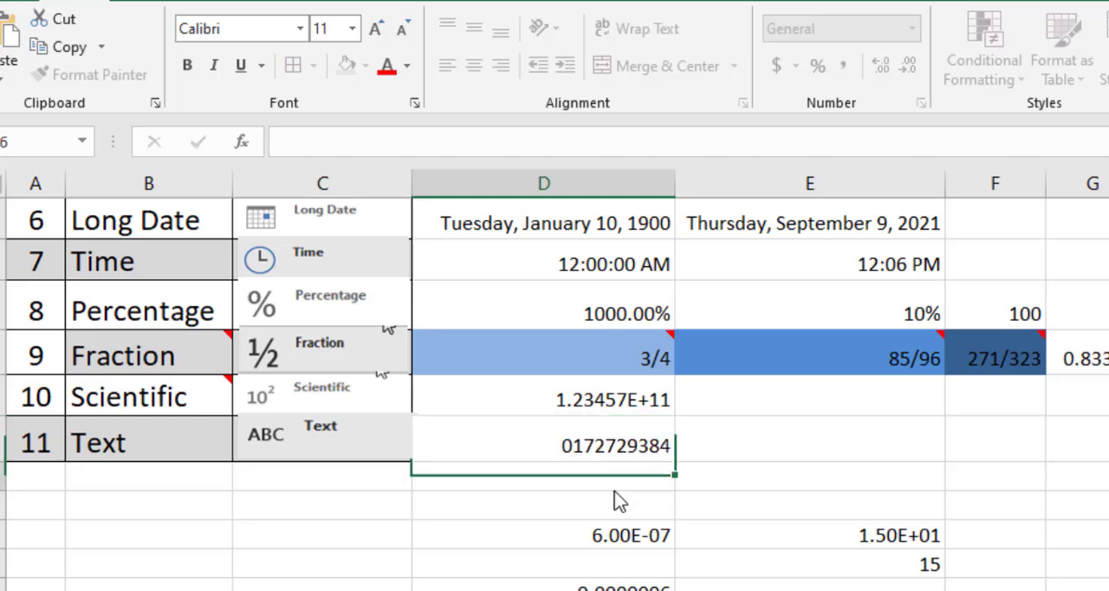
pyautogui.click(559, 457)
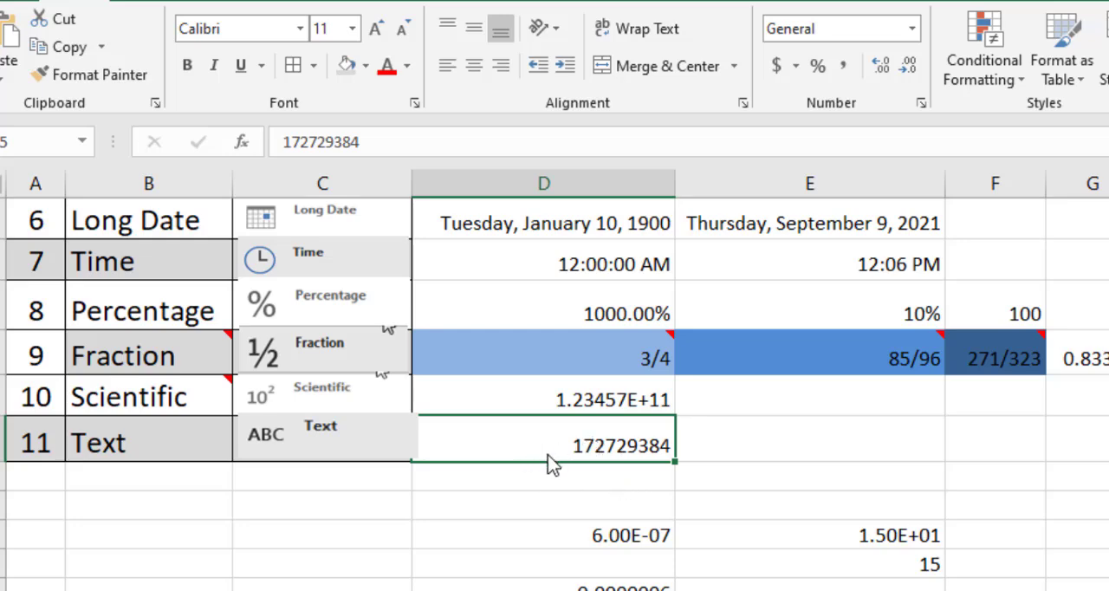
pyautogui.click(532, 485)
# Apply the Text format to cell D15, enter 0165456 in it and reselect the cell.
pyautogui.click(580, 457)
pyautogui.click(911, 29)
pyautogui.scroll(-1, 896, 520)
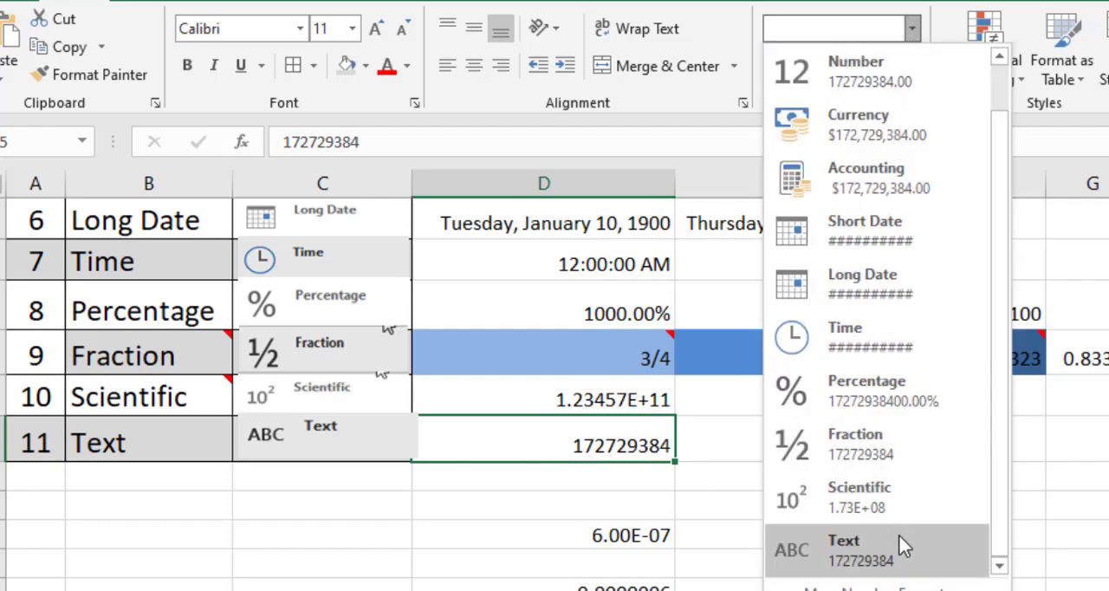
pyautogui.click(896, 537)
pyautogui.write('01')
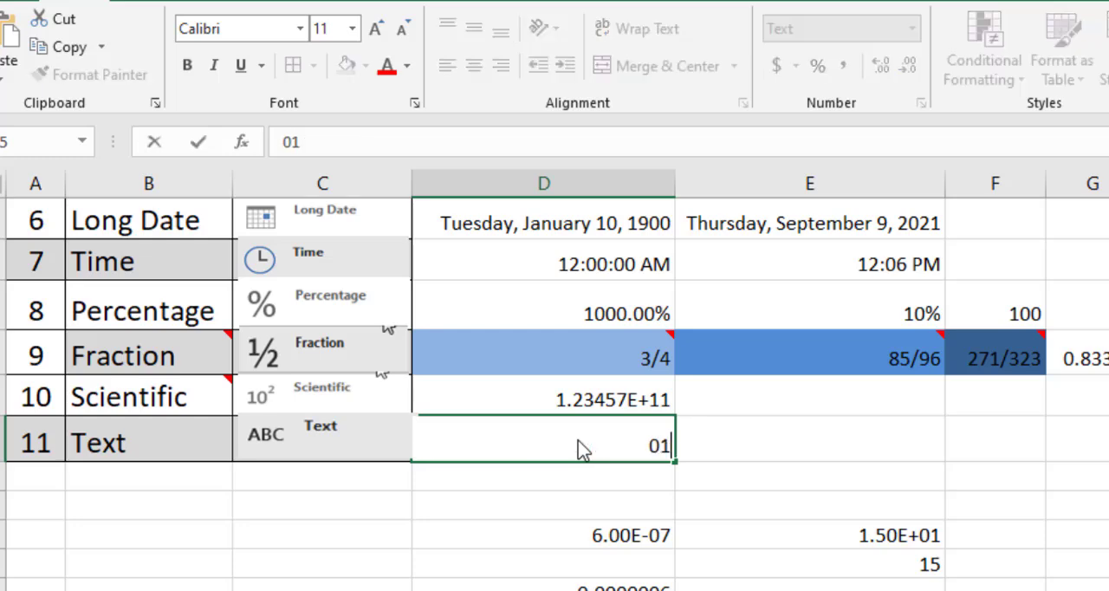
pyautogui.write('65456')
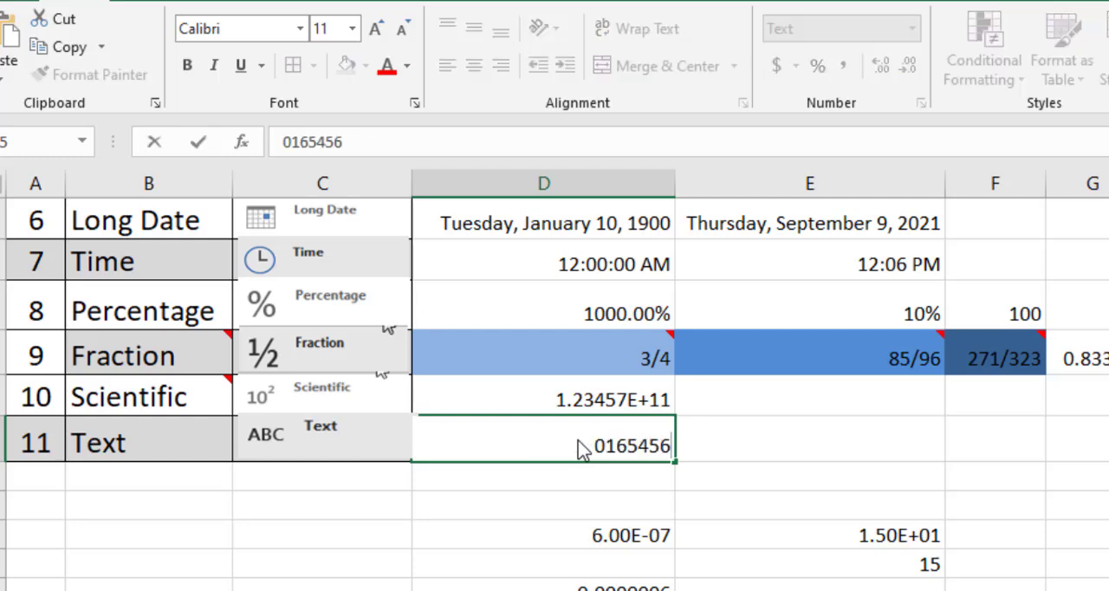
pyautogui.press('Return')
pyautogui.click(450, 451)
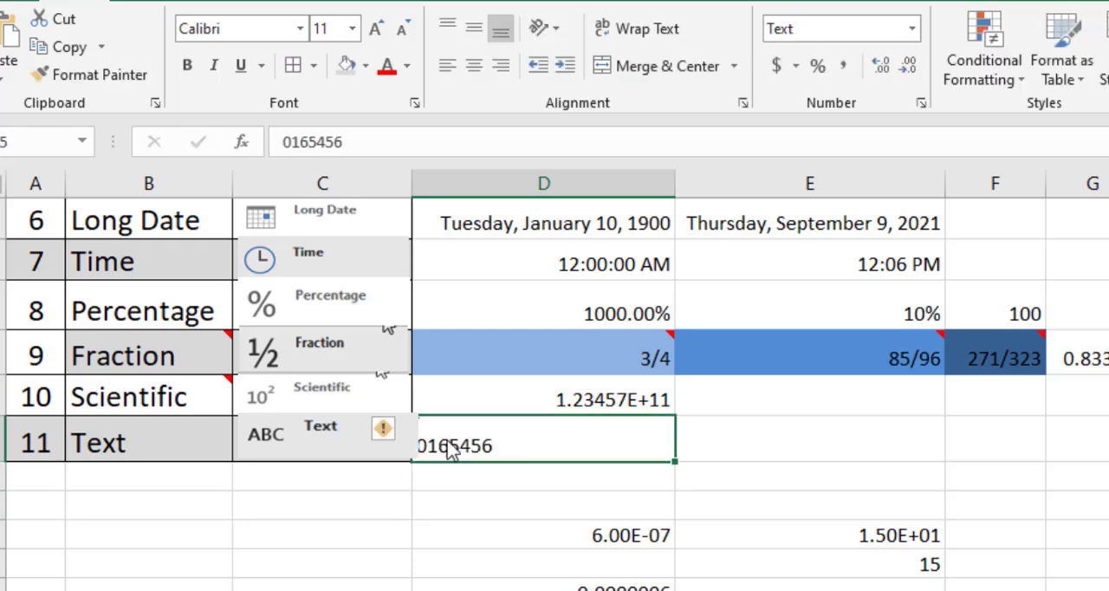
# Narrow the format icon picture group in column C slightly to uncover the edge of cell D15, and reselect D15.
pyautogui.click(384, 428)
pyautogui.click(316, 449)
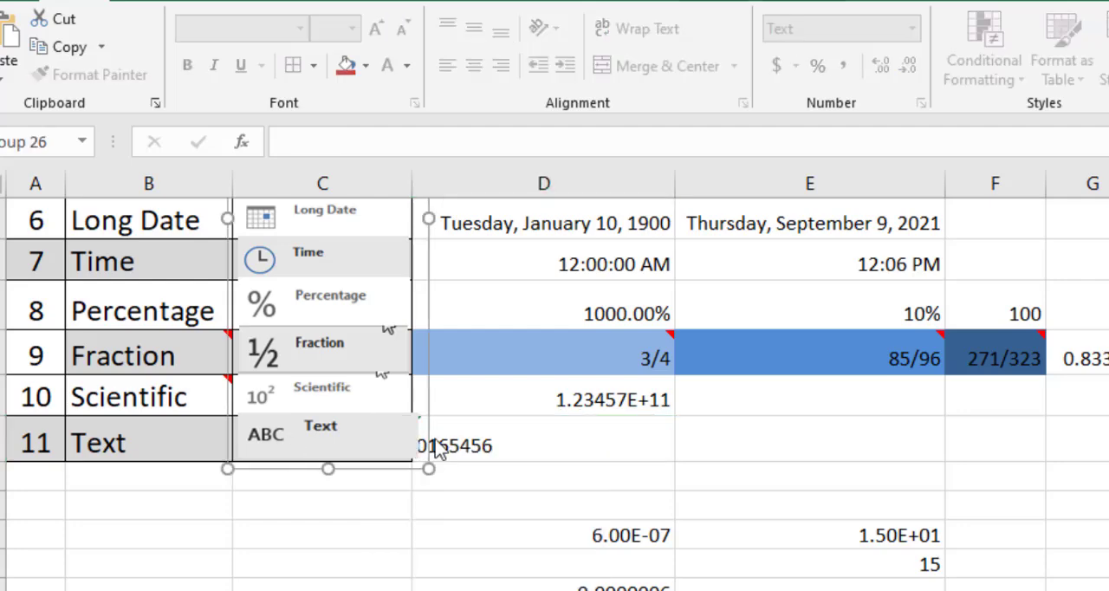
pyautogui.moveTo(428, 220); pyautogui.dragTo(419, 220)
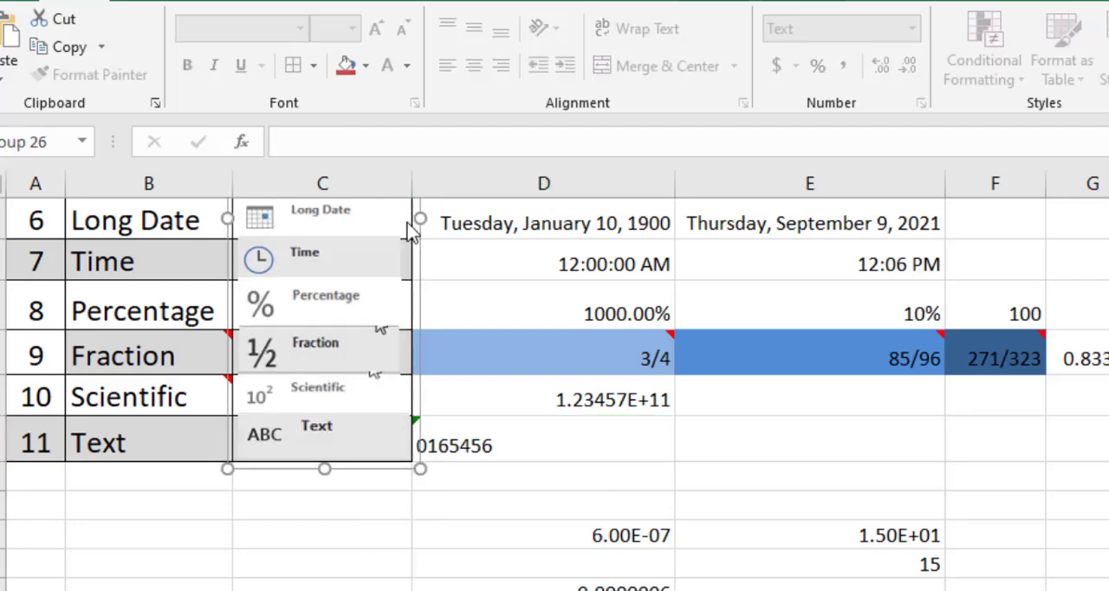
pyautogui.click(517, 434)
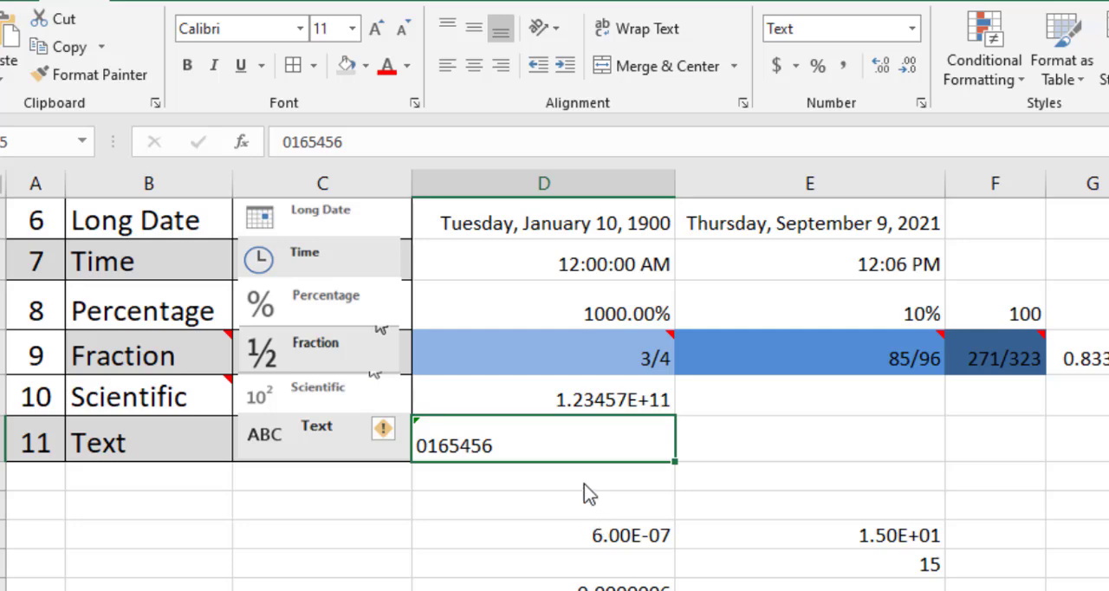
# Enter 0165465 in the General-formatted cell E15 beside the Text example, reselect the cell and clear its contents.
pyautogui.click(863, 458)
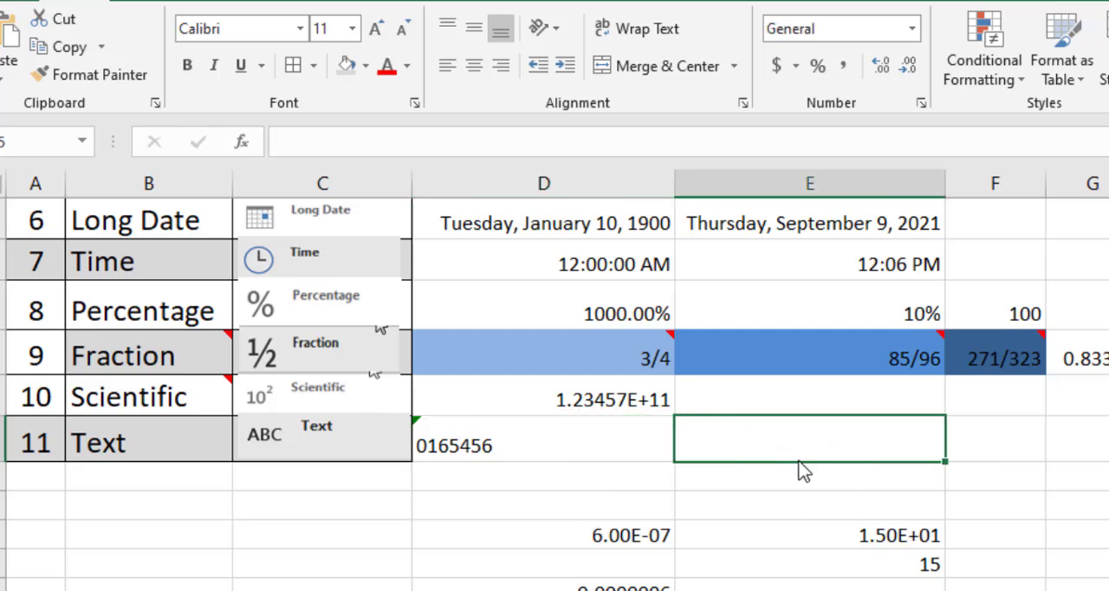
pyautogui.press('F2')
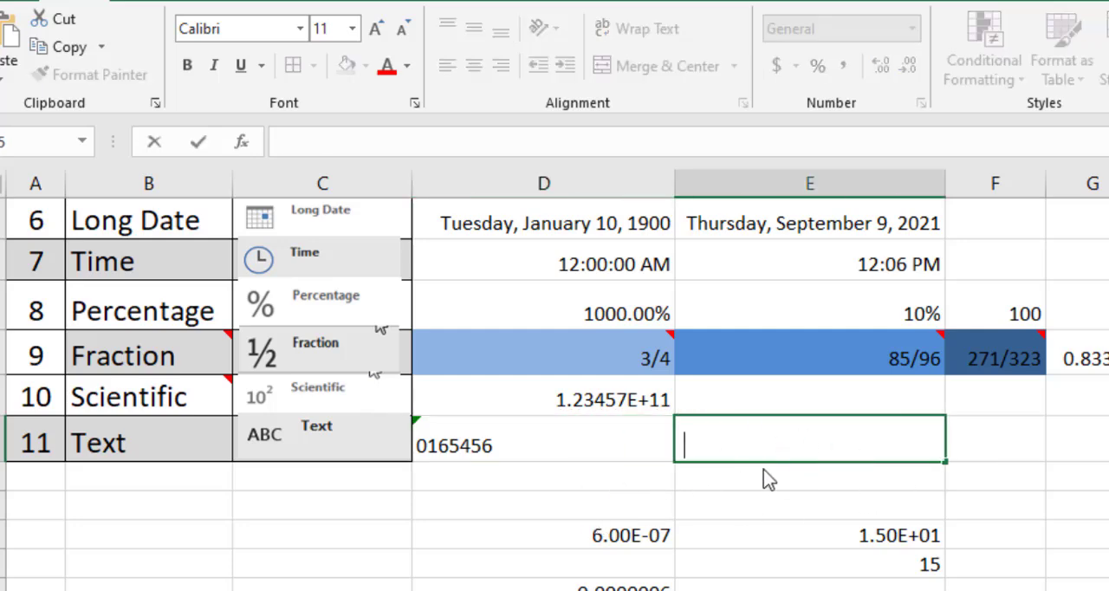
pyautogui.write('0165465')
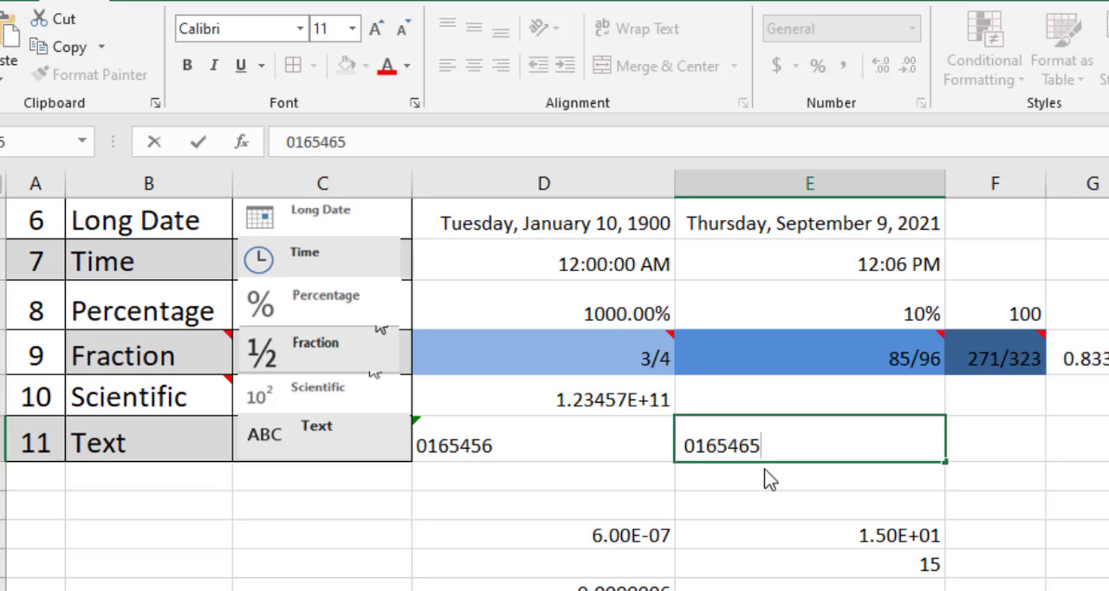
pyautogui.press('Return')
pyautogui.click(849, 457)
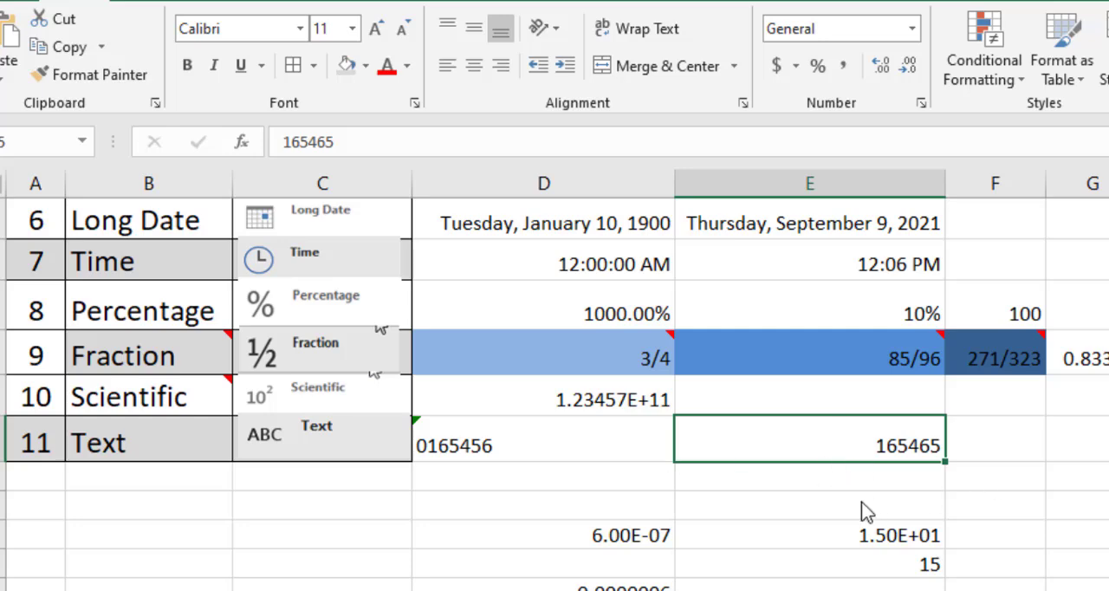
pyautogui.press('Delete')
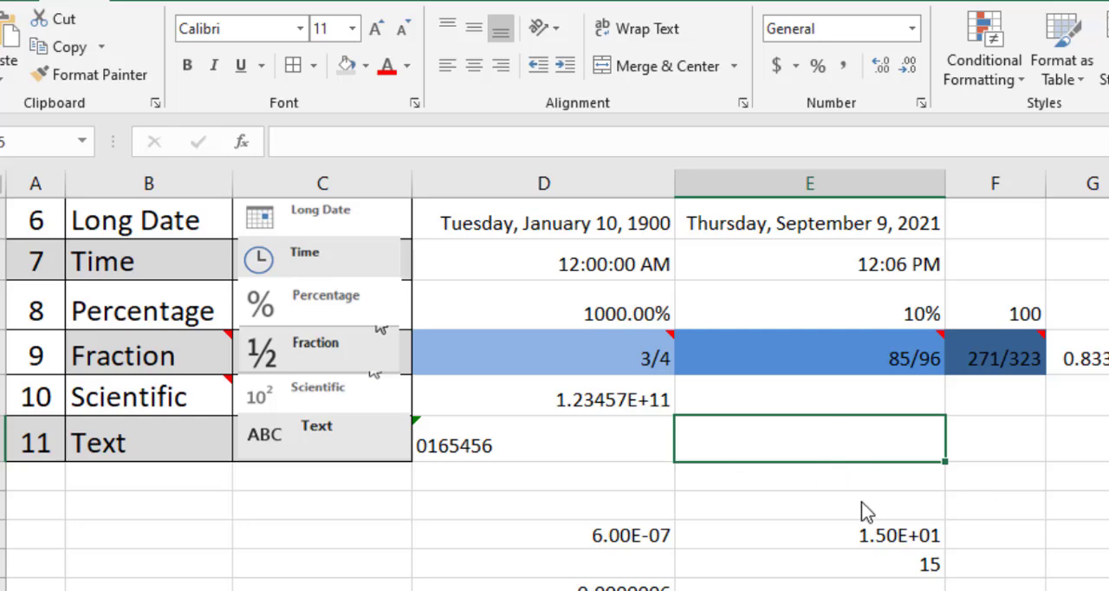
# Review the available number formats for the Text example in cell D15 against the format rows on the sheet.
pyautogui.click(627, 442)
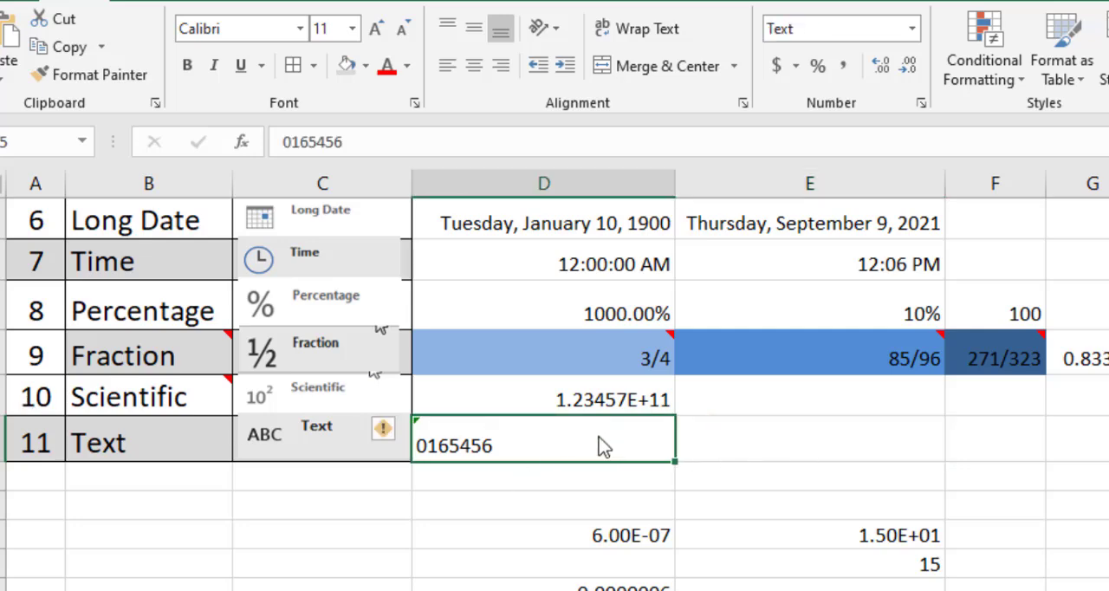
pyautogui.click(912, 29)
pyautogui.scroll(-1, 861, 527)
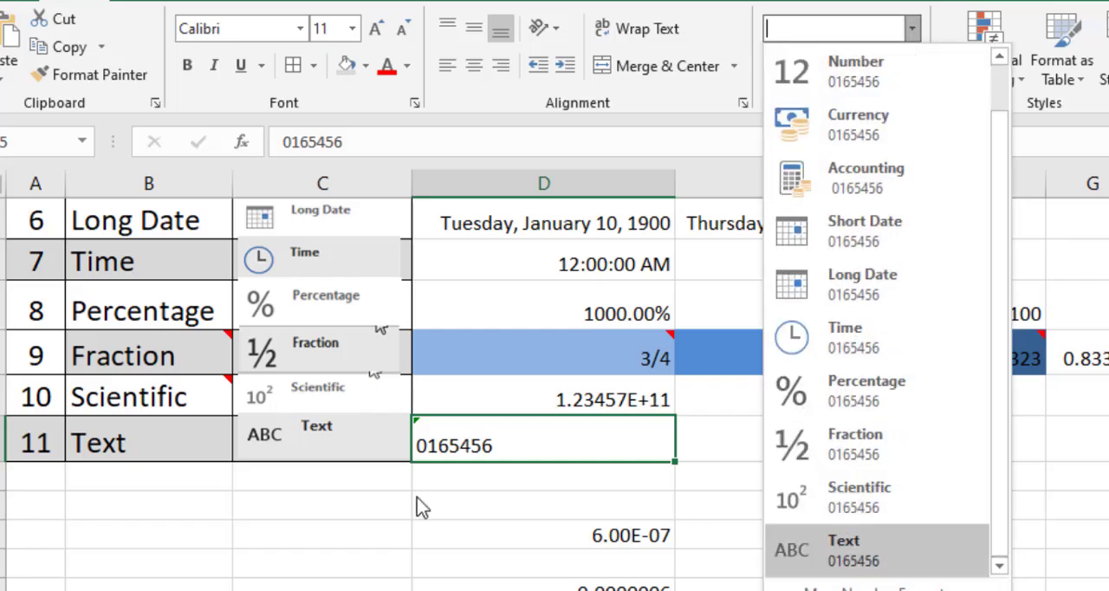
pyautogui.click(541, 517)
pyautogui.scroll(3, 566, 491)
pyautogui.scroll(-1, 563, 488)
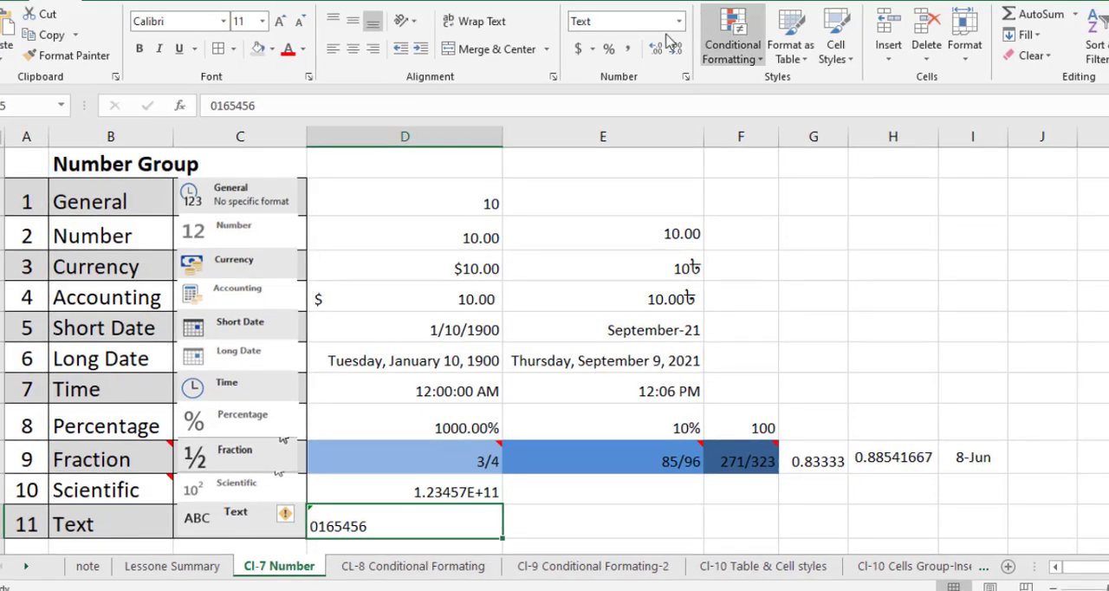
pyautogui.click(680, 22)
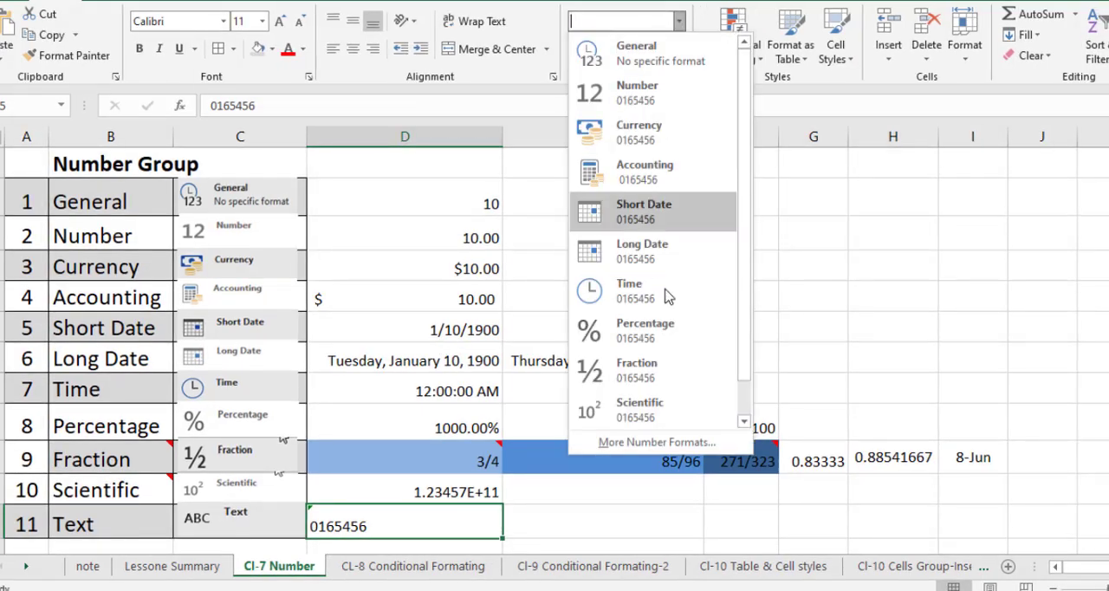
pyautogui.moveTo(743, 192)
pyautogui.mouseDown()
pyautogui.moveTo(742, 234)
pyautogui.moveTo(742, 208)
pyautogui.mouseUp()
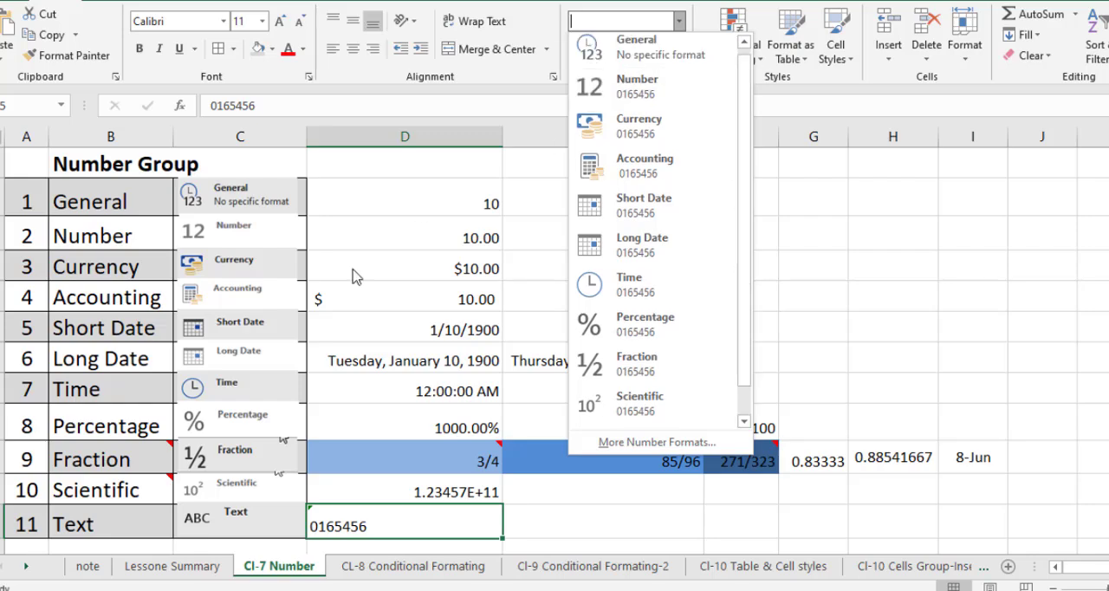
pyautogui.click(392, 308)
pyautogui.scroll(-3, 407, 312)
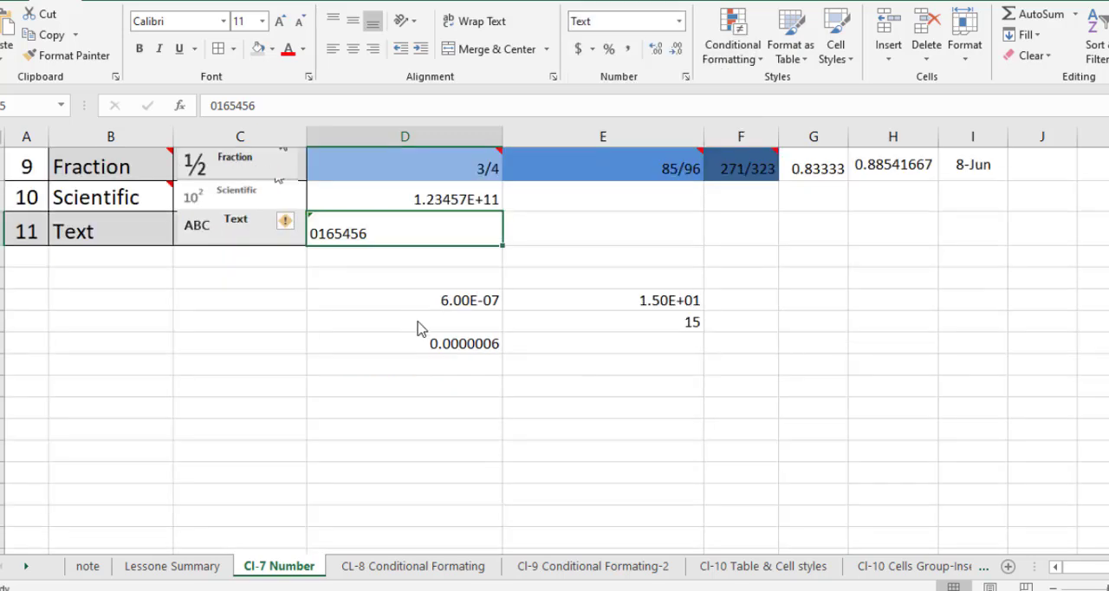
pyautogui.scroll(3, 420, 328)
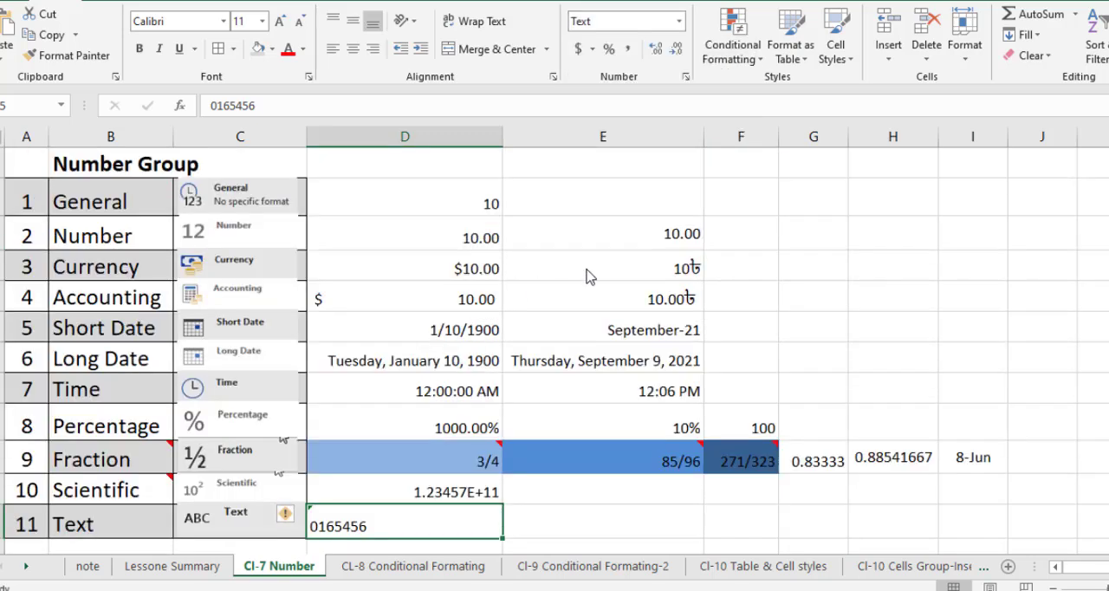
# Inspect the example cells of the Time, Long Date, Short Date, Accounting and Currency rows and their underlying values.
pyautogui.click(103, 392)
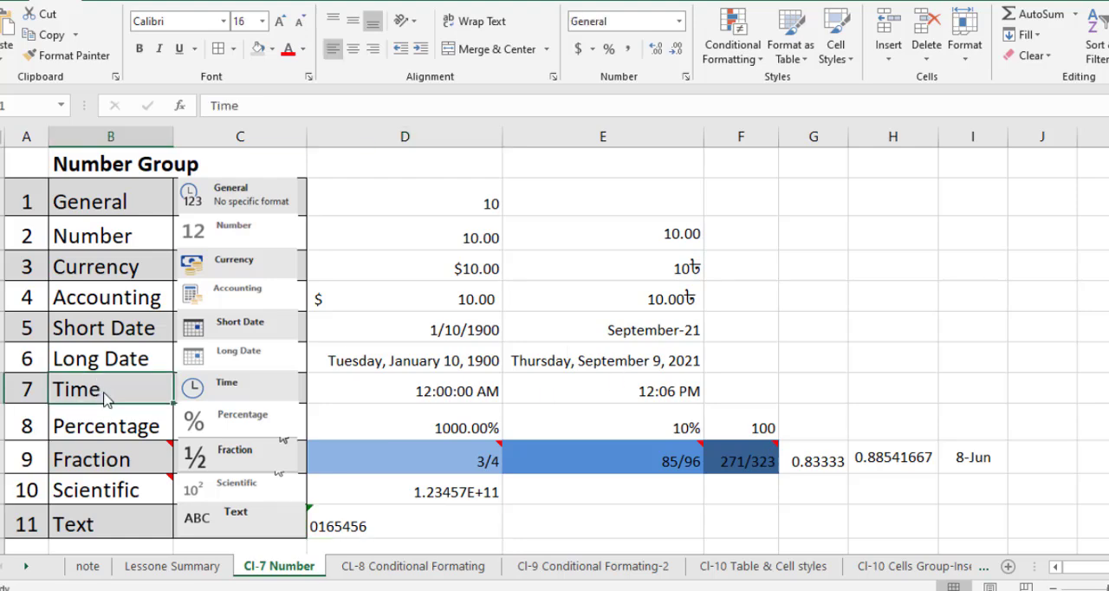
pyautogui.click(643, 395)
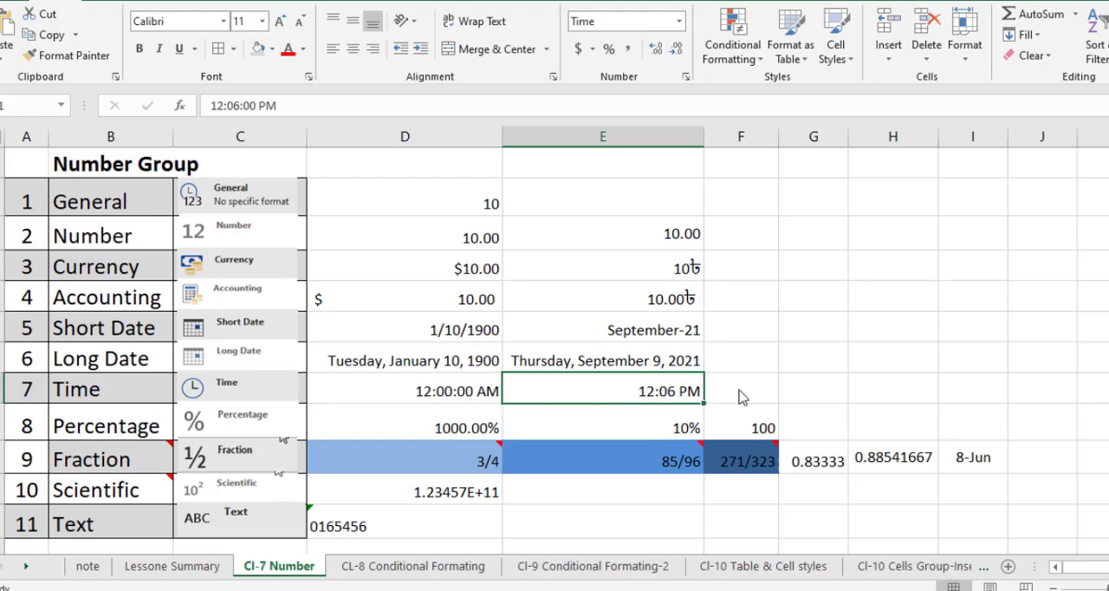
pyautogui.click(743, 397)
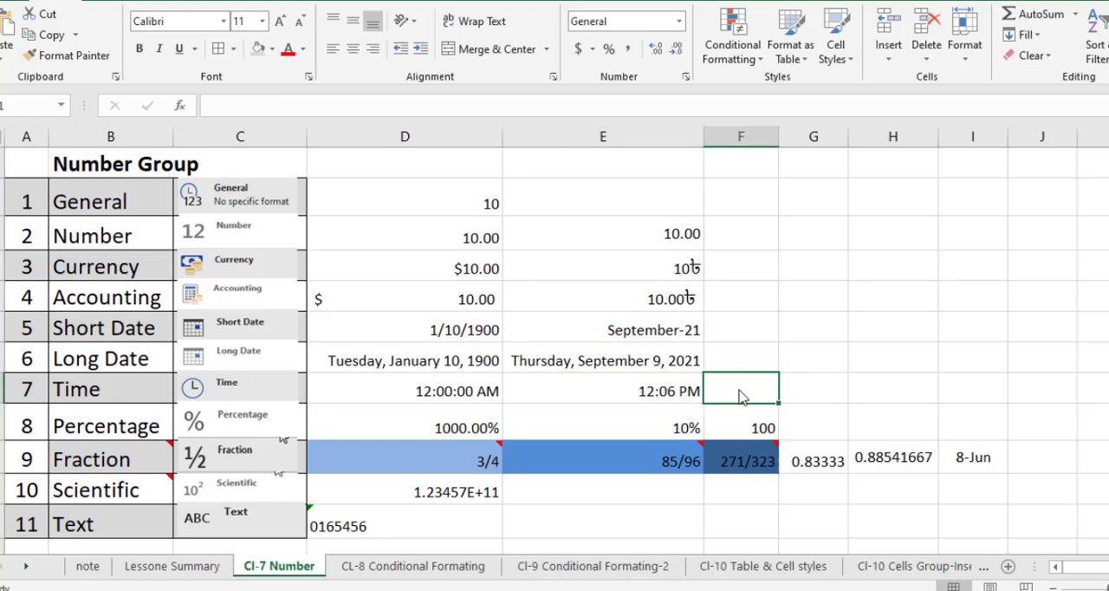
pyautogui.click(605, 365)
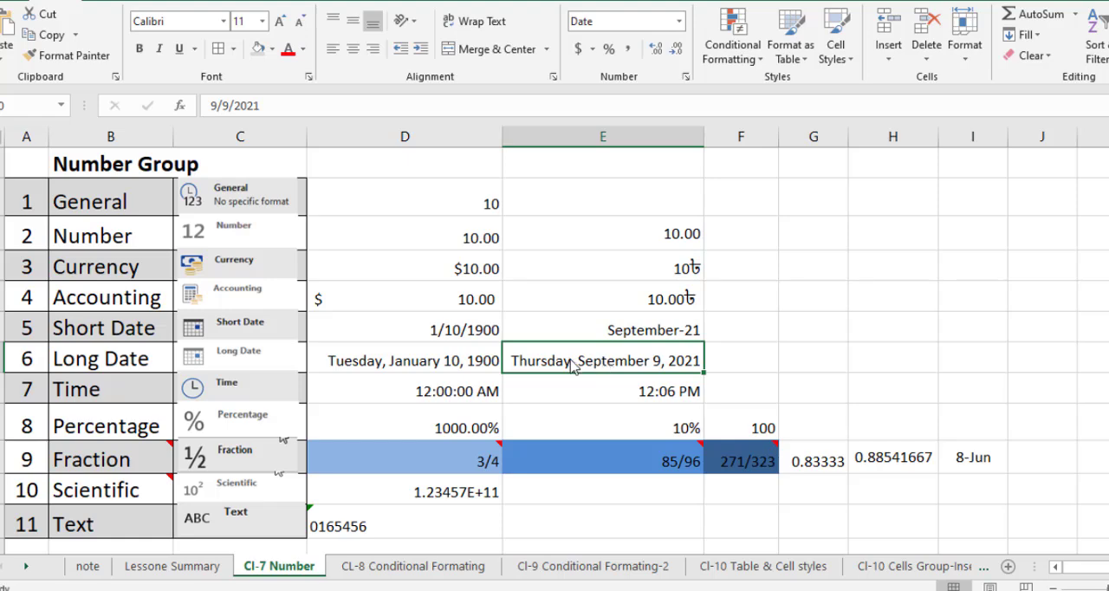
pyautogui.click(678, 340)
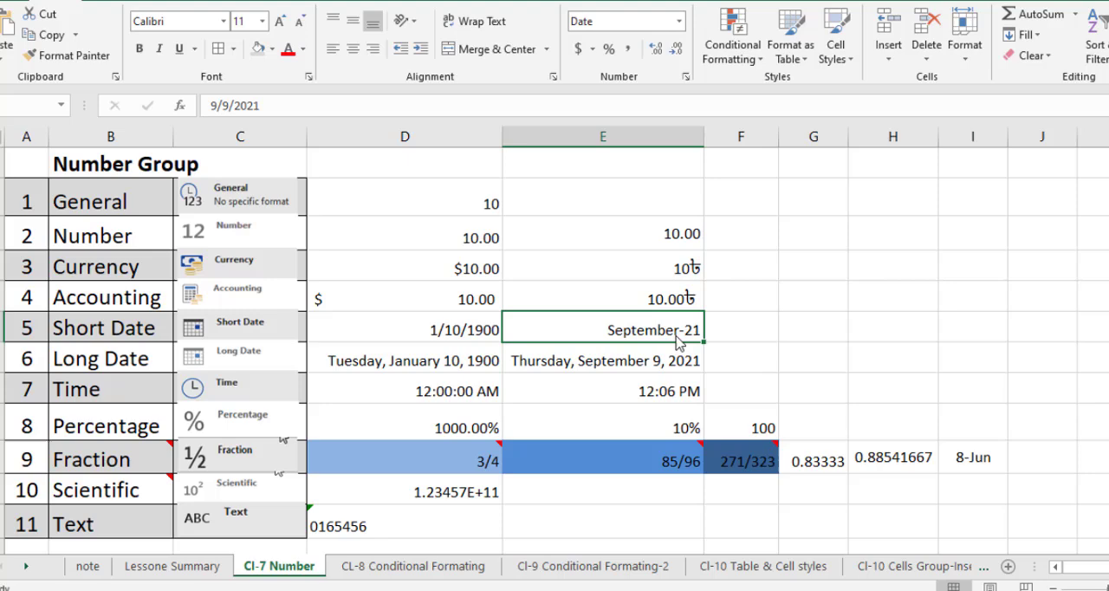
pyautogui.click(626, 366)
pyautogui.click(640, 342)
pyautogui.click(496, 338)
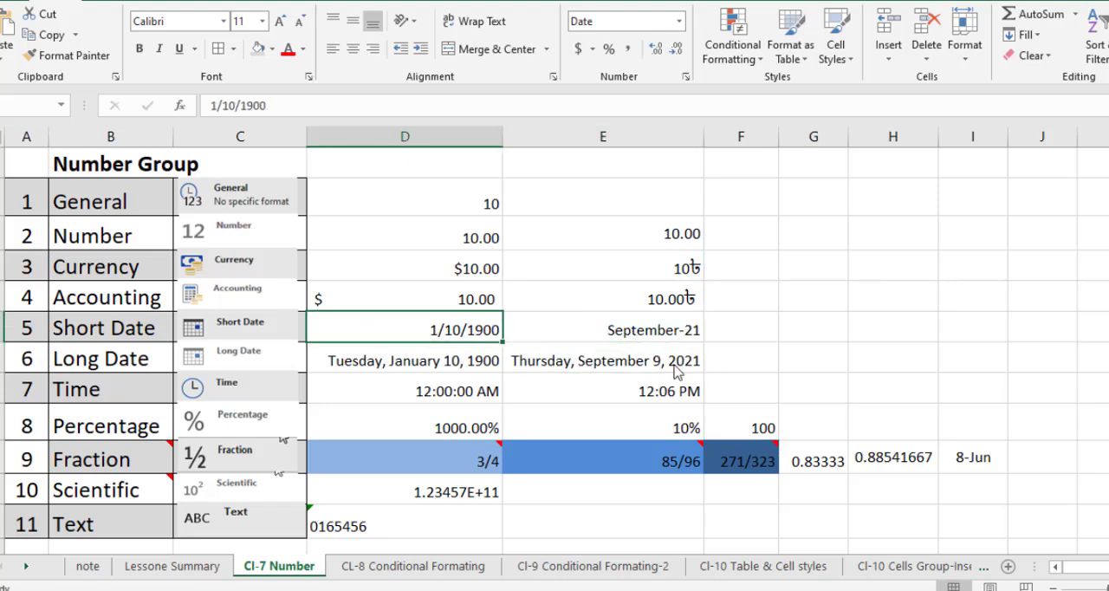
pyautogui.click(646, 308)
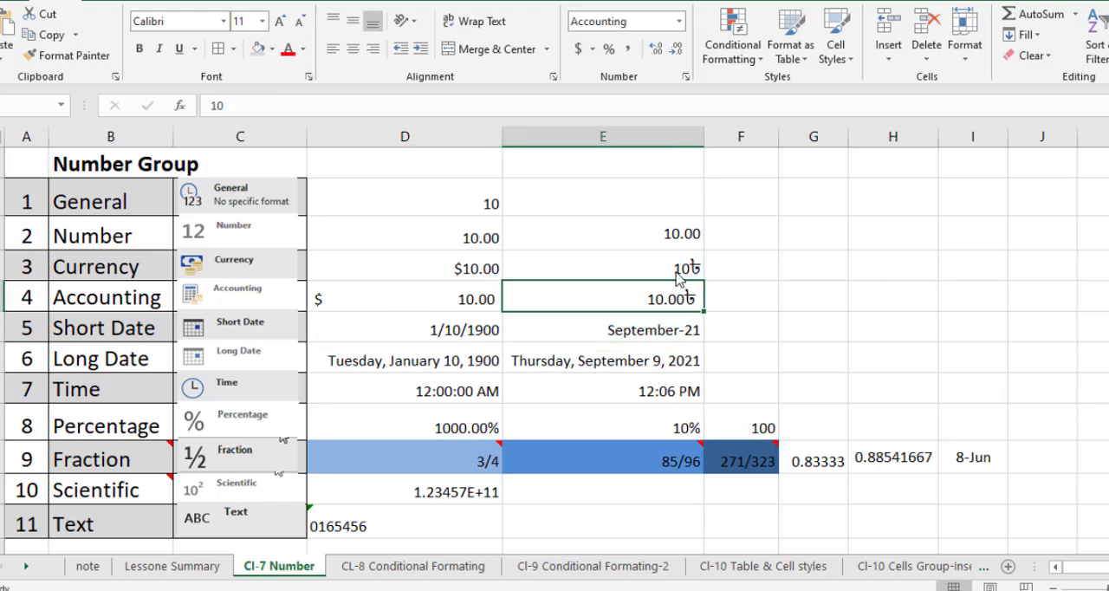
pyautogui.click(678, 273)
# Inspect the Fraction examples and the comment on D13, and compare the Percentage example in E12 with the value in F12.
pyautogui.scroll(-1, 658, 303)
pyautogui.moveTo(369, 366)
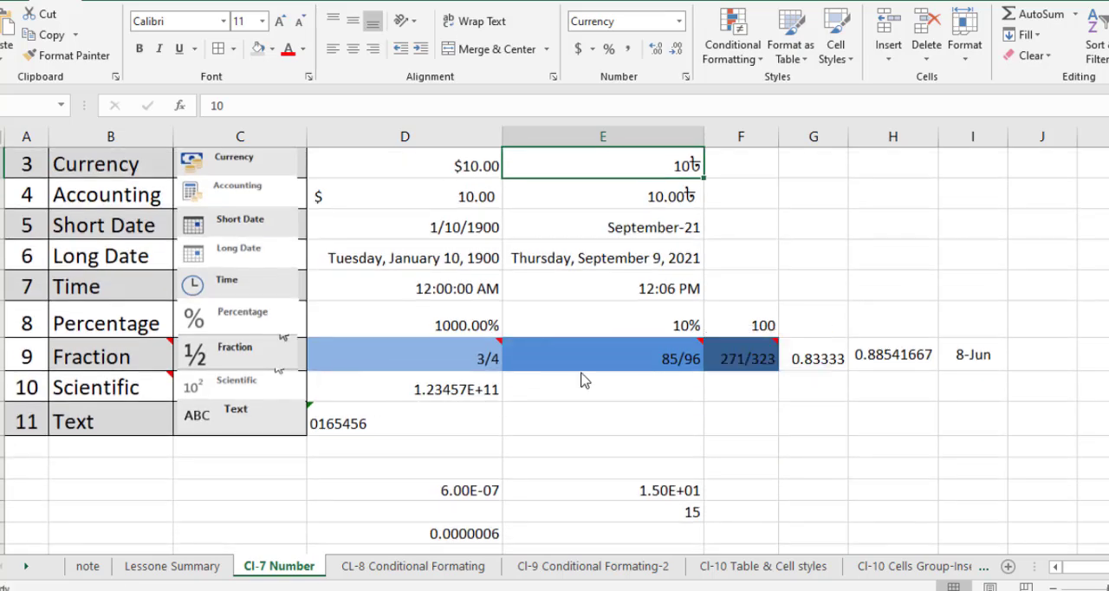
pyautogui.click(475, 371)
pyautogui.click(693, 355)
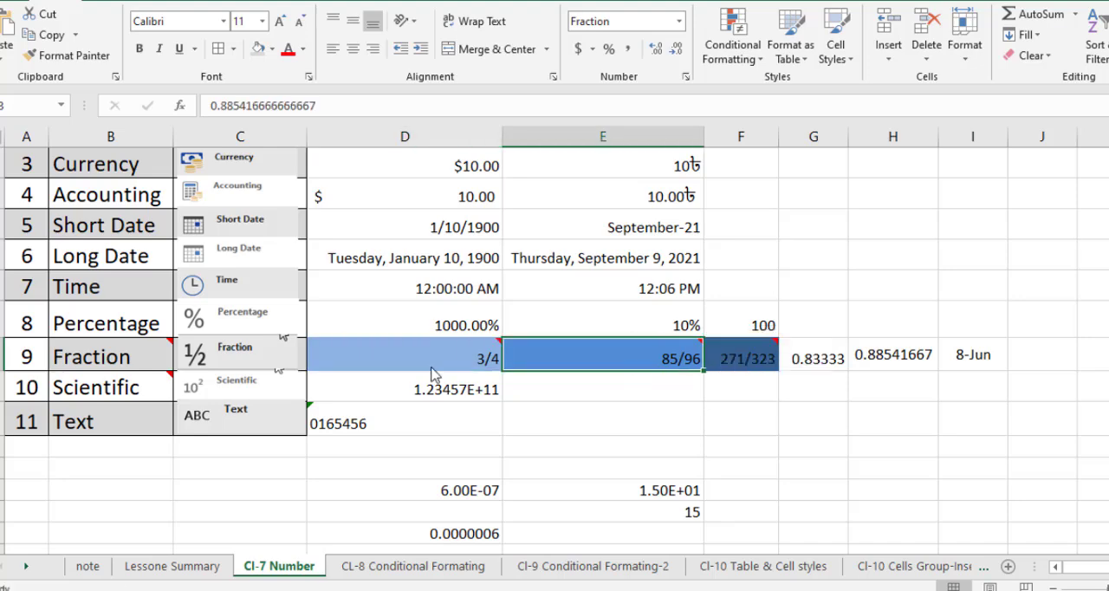
pyautogui.moveTo(442, 366)
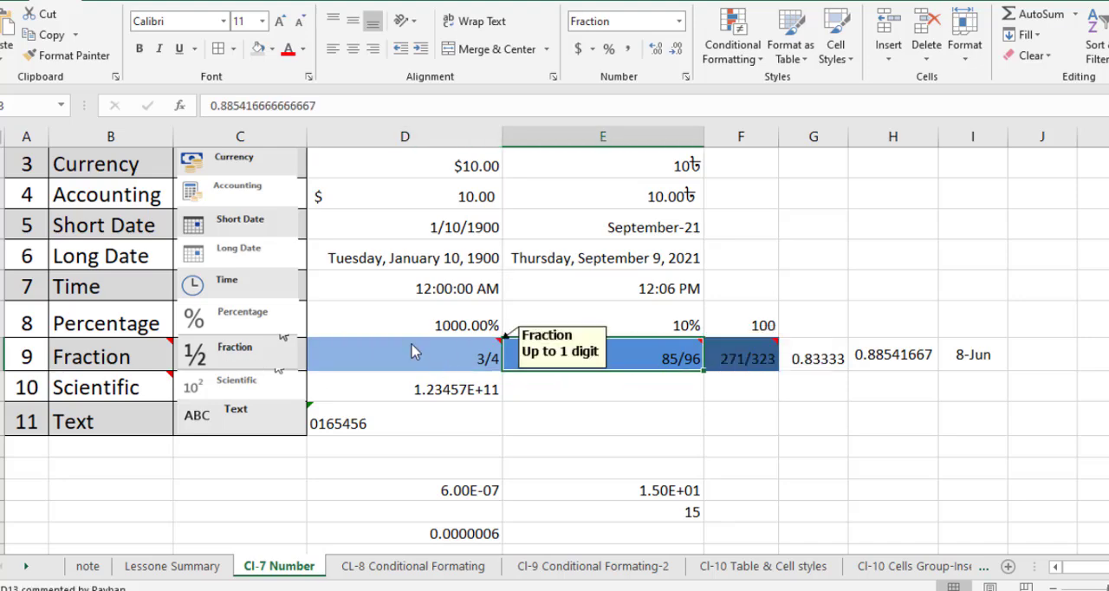
pyautogui.click(689, 332)
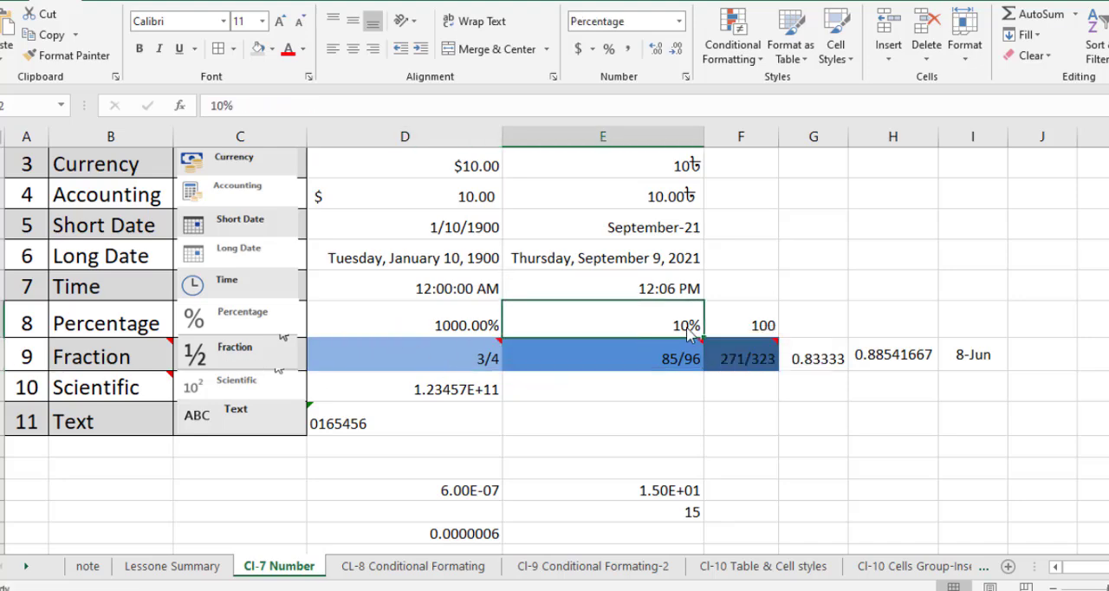
pyautogui.click(764, 322)
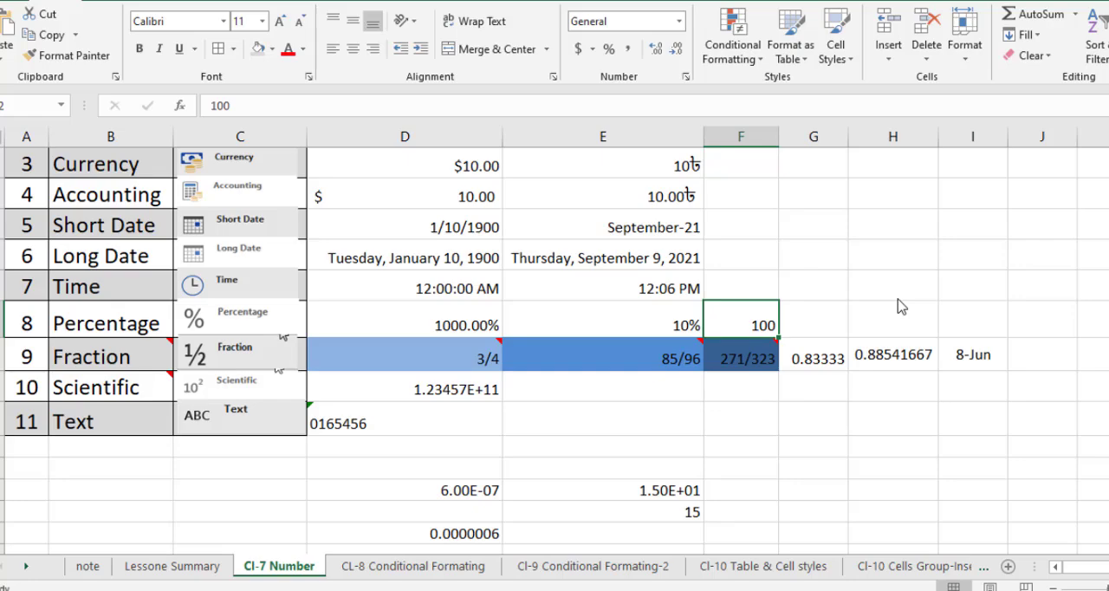
pyautogui.click(645, 333)
pyautogui.click(768, 325)
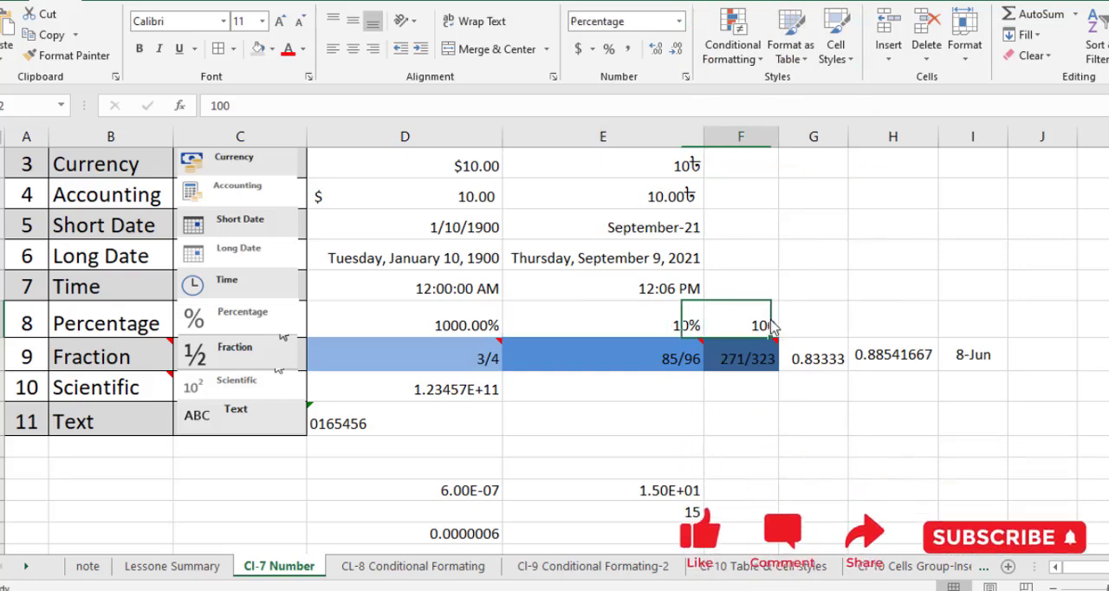
pyautogui.scroll(2, 879, 324)
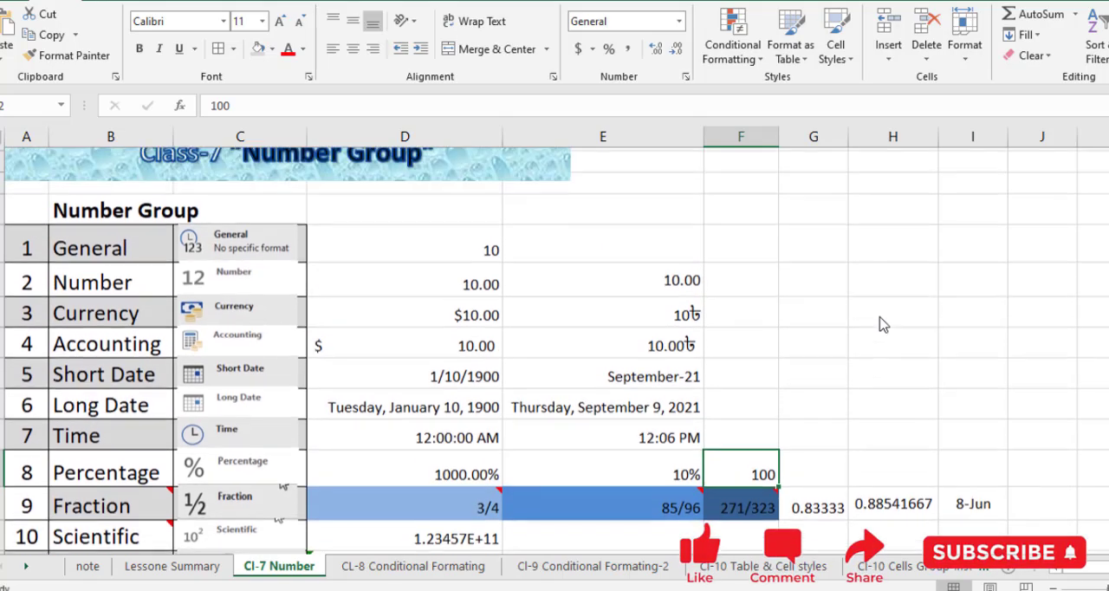